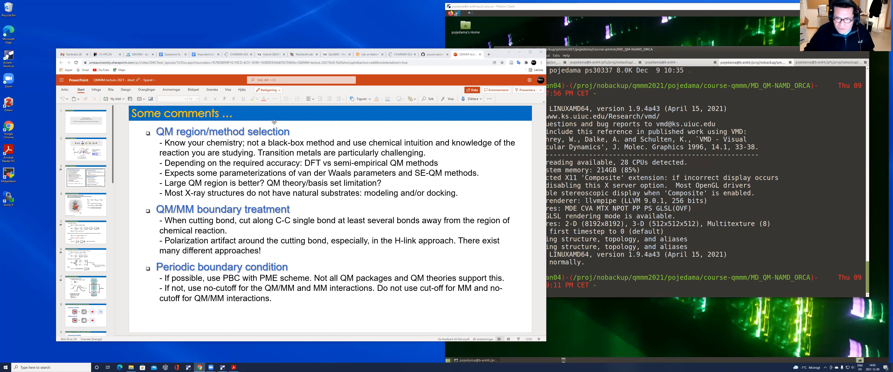
Switch from the slides to the MD_QM-NAMD_ORCA repository page on GitHub and look over its file list and the start of the Readme
click(433, 55)
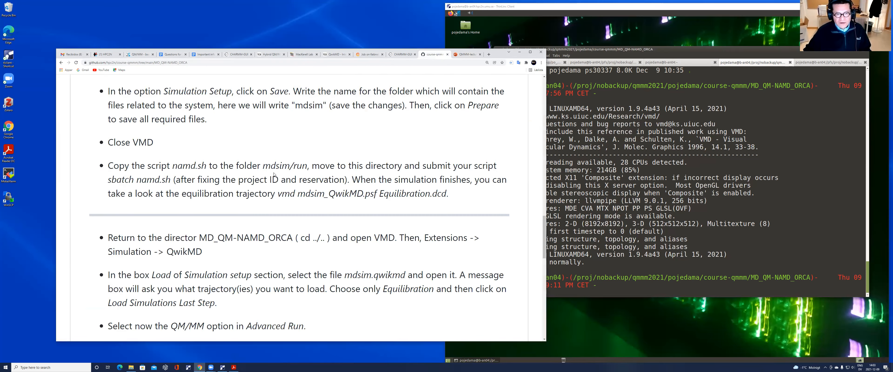
scroll(274, 174, up, 1)
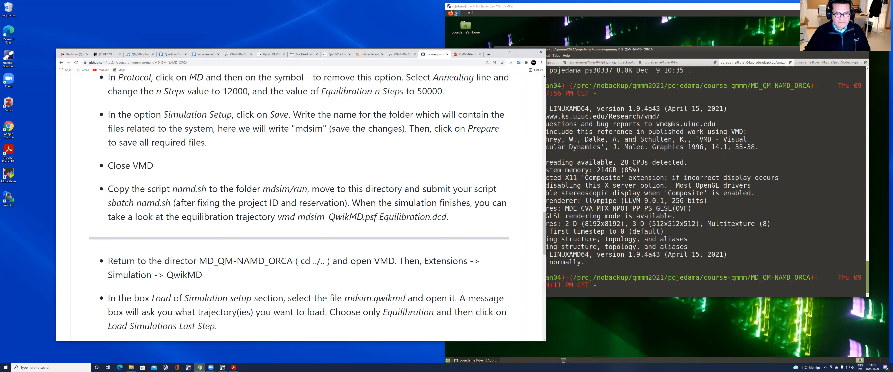
scroll(312, 200, up, 15)
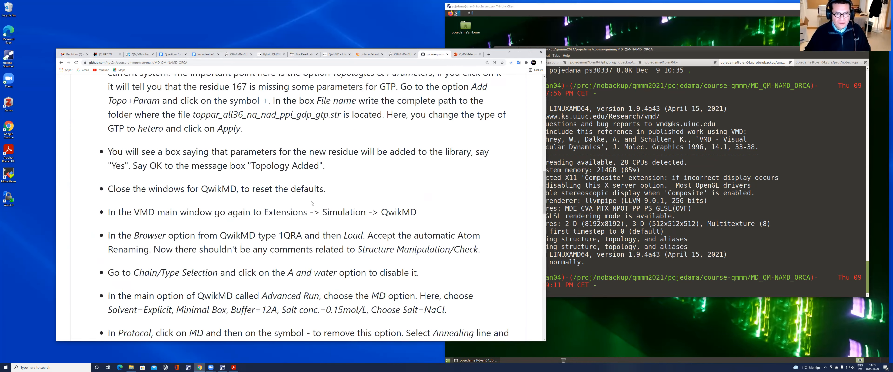
scroll(312, 203, up, 20)
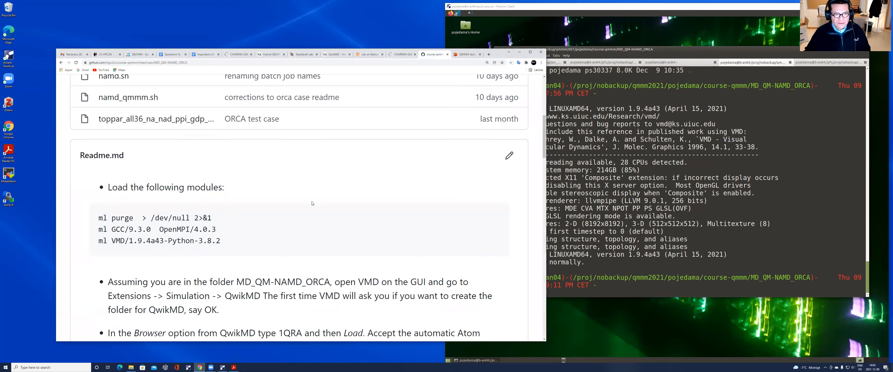
scroll(307, 206, down, 2)
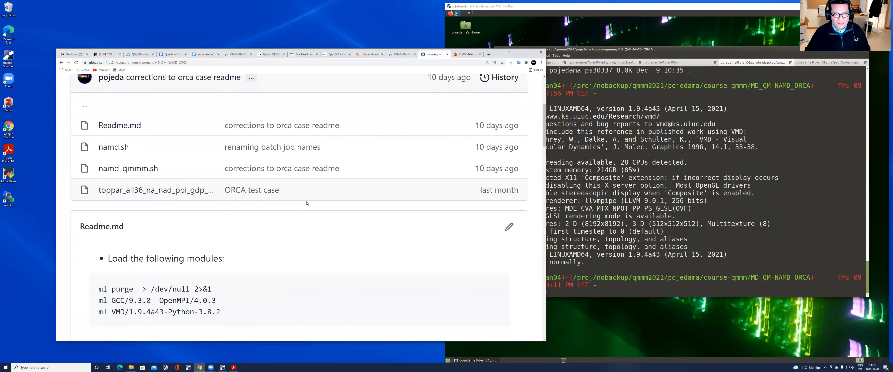
scroll(306, 204, up, 1)
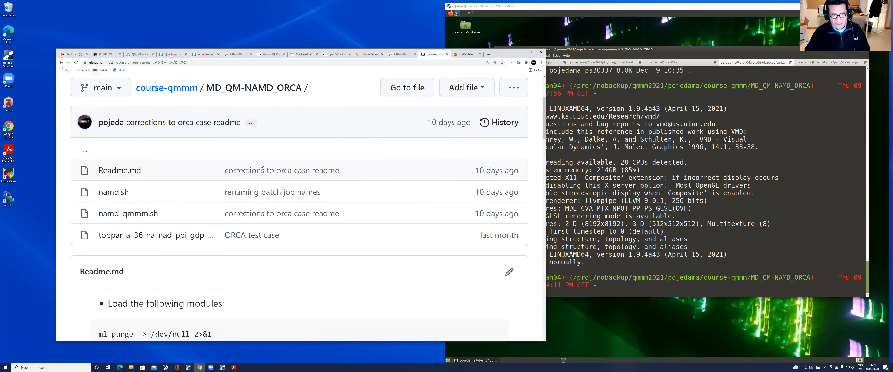
scroll(262, 166, down, 1)
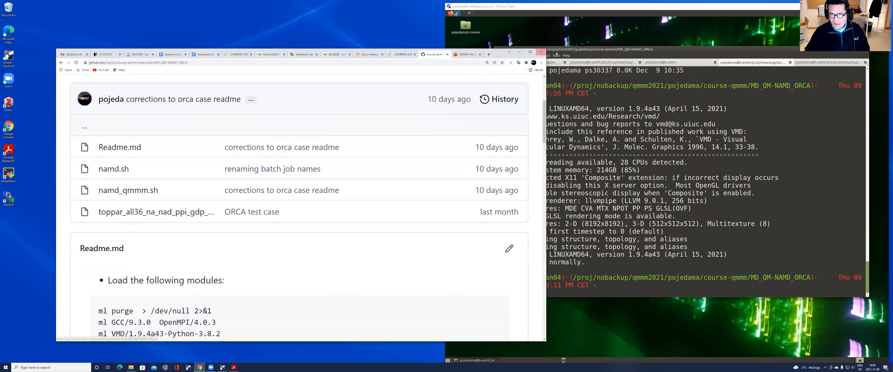
Narrow the browser window and arrange it beside the remote terminal so the Readme and the command prompt are both uncovered
drag(556, 51, 541, 49)
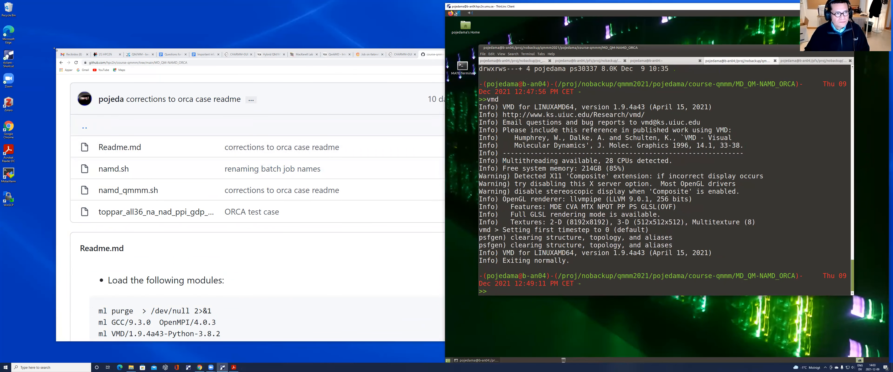
drag(54, 49, 93, 50)
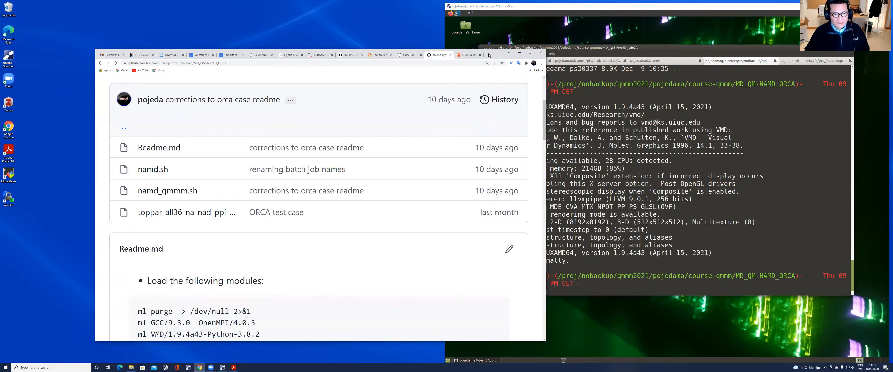
drag(499, 54, 408, 32)
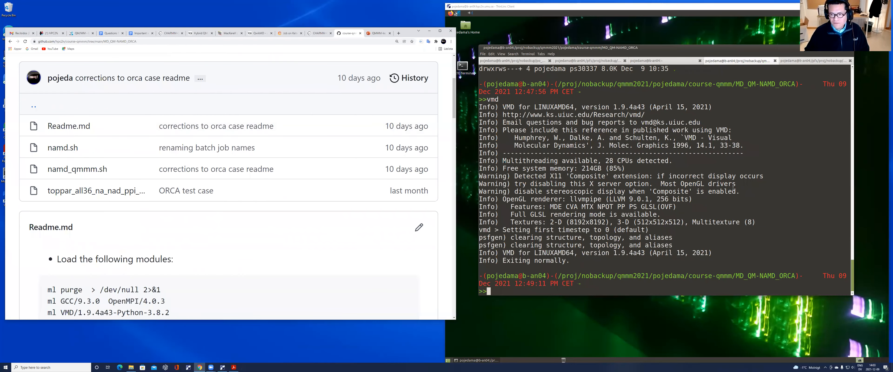
click(667, 82)
drag(647, 51, 633, 41)
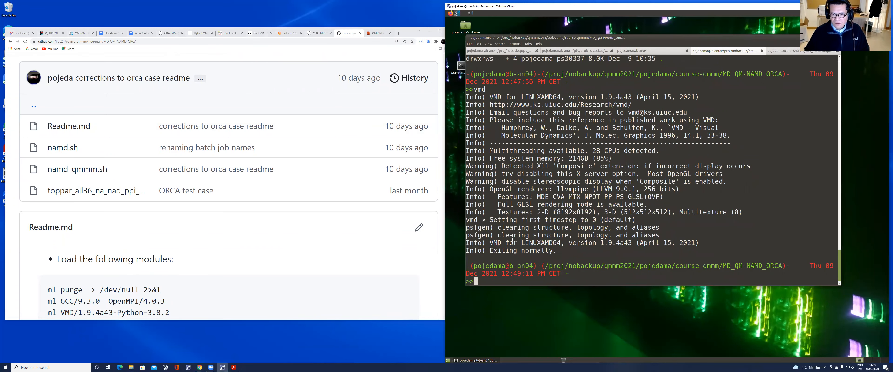
Copy the module purge command "ml purge > /dev/null 2>&1" from the Readme and run it in the remote terminal
scroll(239, 270, down, 2)
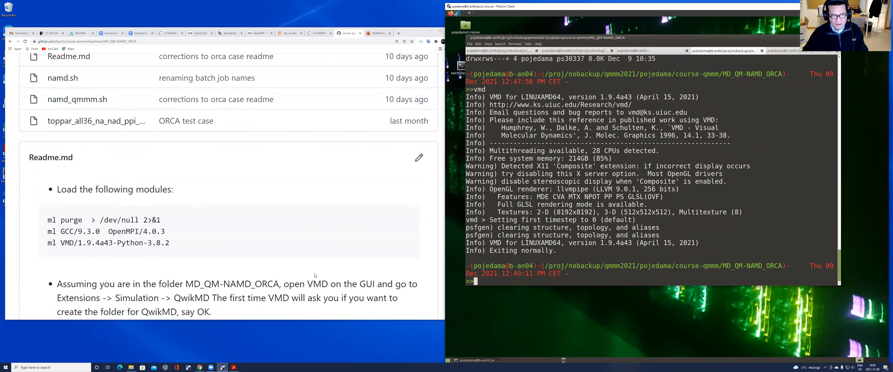
click(162, 220)
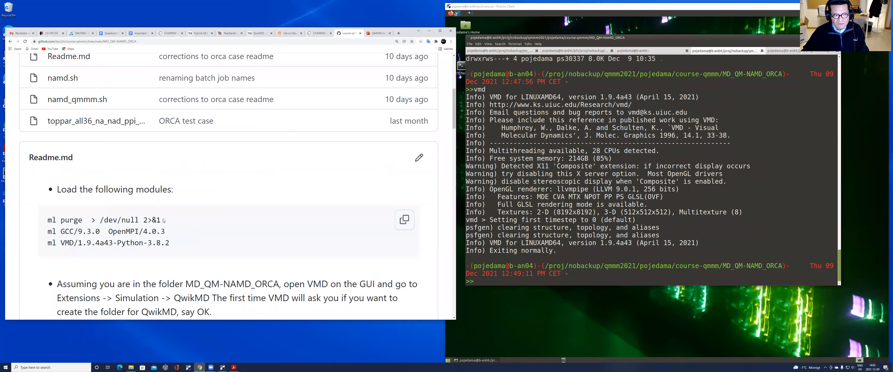
drag(161, 221, 50, 224)
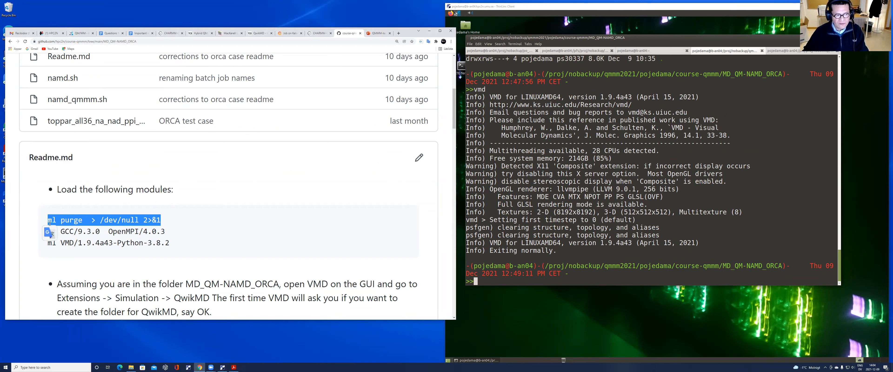
right_click(62, 221)
click(67, 223)
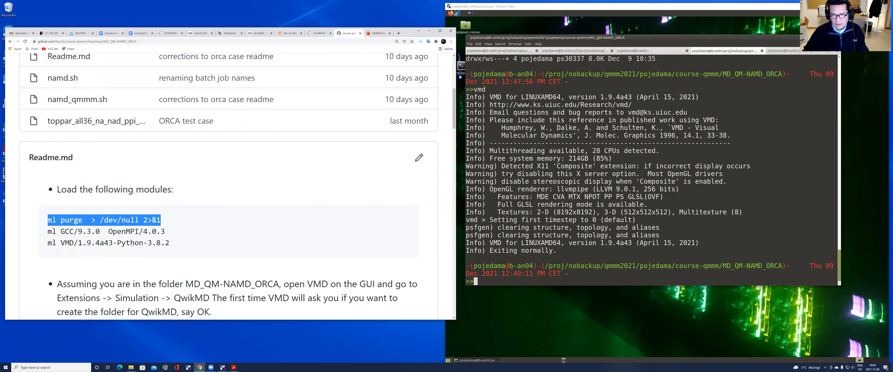
click(563, 254)
middle_click(563, 254)
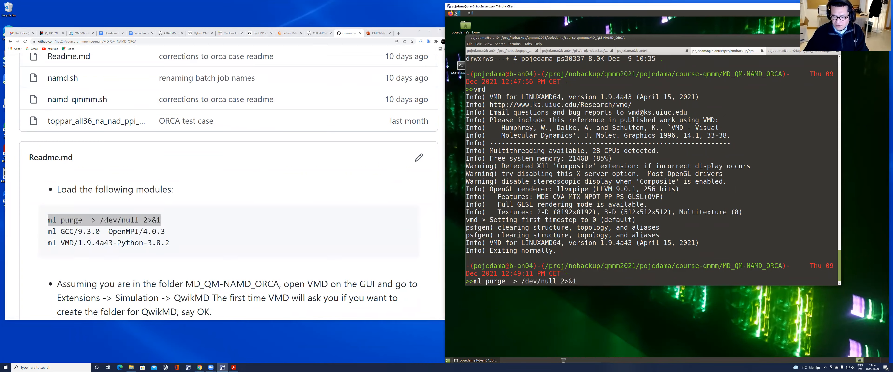
key(Return)
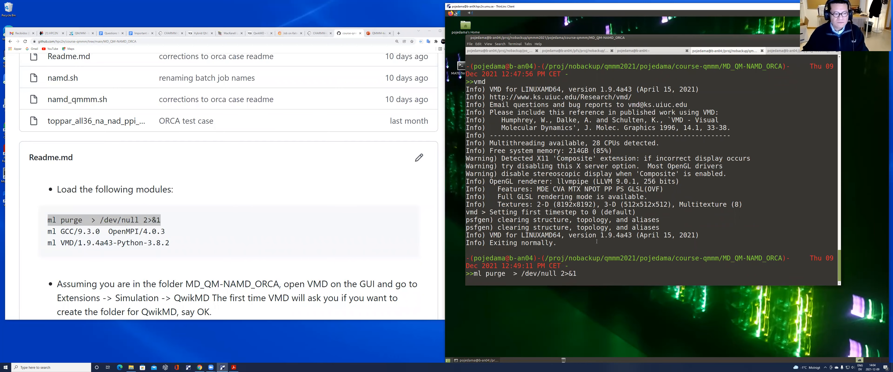
Load the compiler and MPI modules in the terminal with the Readme's command "ml GCC/9.3.0 OpenMPI/4.0.3"
drag(165, 232, 48, 232)
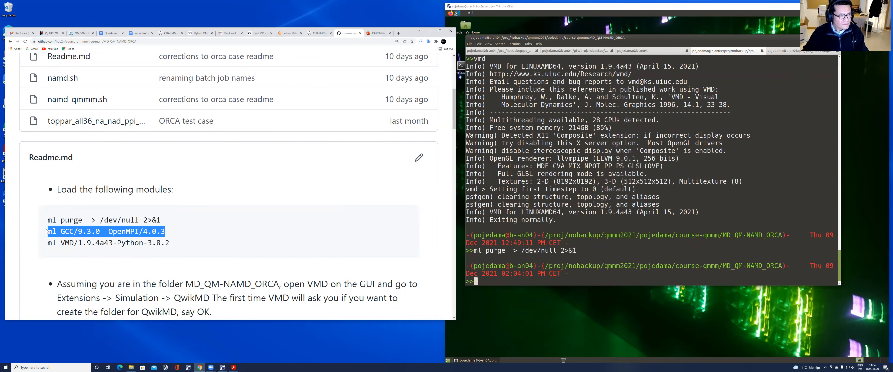
right_click(64, 232)
click(75, 236)
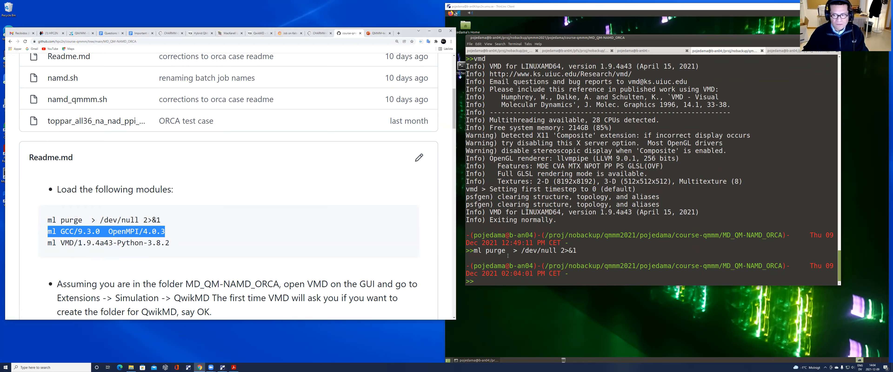
click(529, 254)
right_click(529, 254)
click(545, 283)
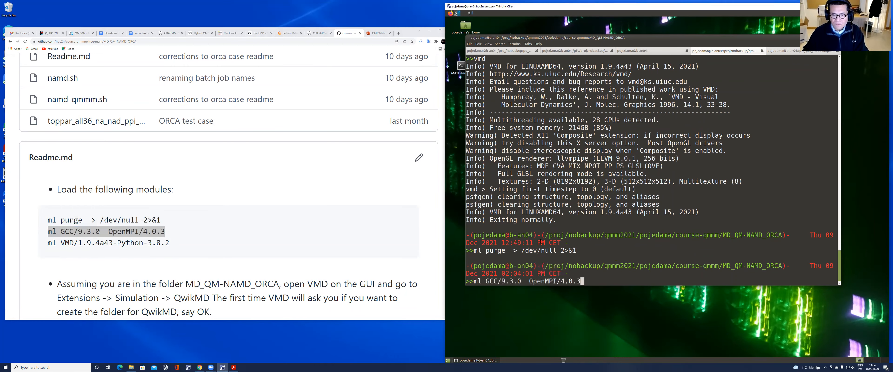
key(Return)
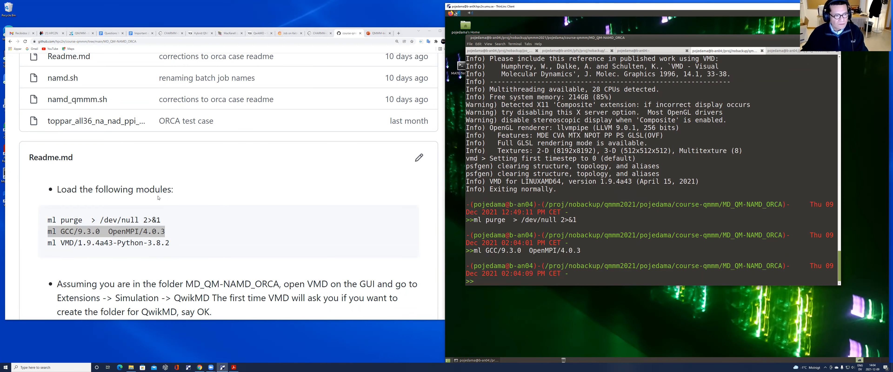
Load the VMD module in the terminal with the Readme's command "ml VMD/1.9.4a43-Python-3.8.2"
drag(170, 242, 48, 243)
right_click(64, 248)
click(74, 250)
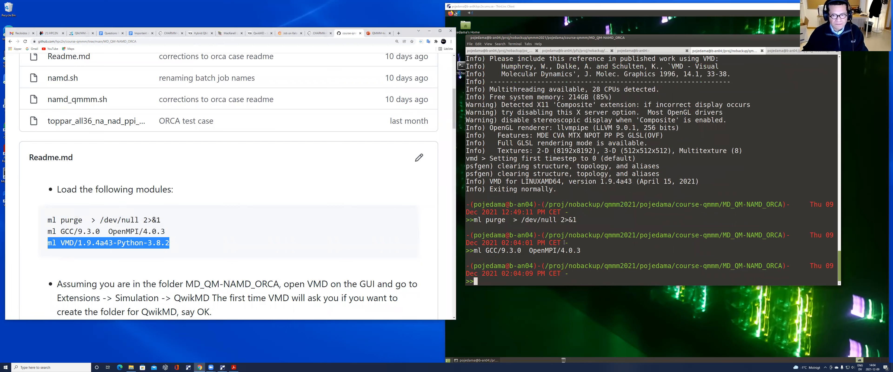
right_click(566, 245)
click(580, 271)
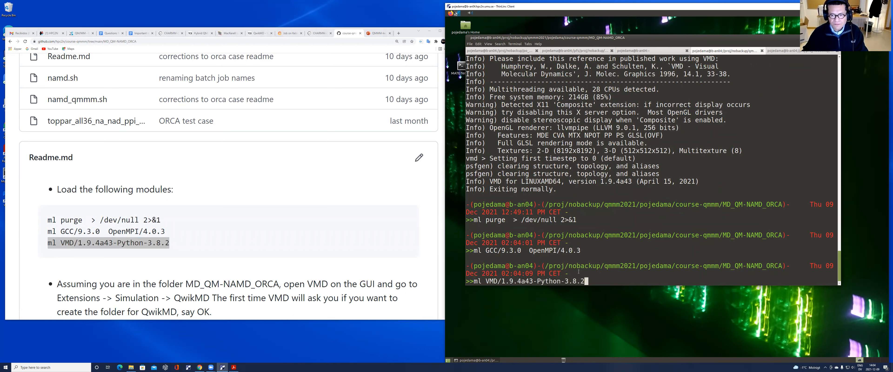
key(Return)
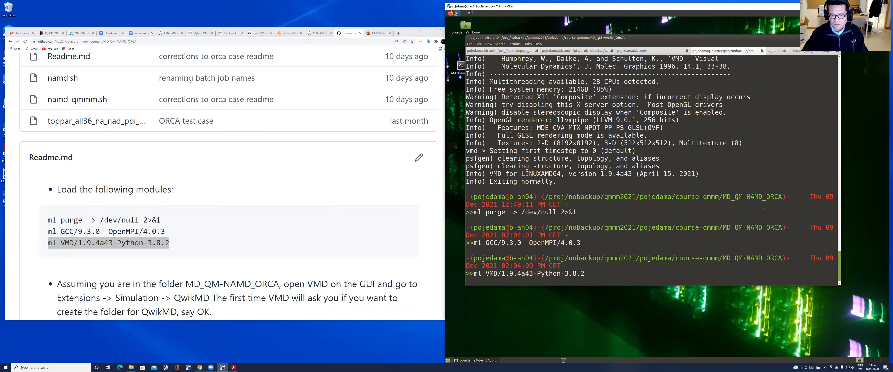
key(Return)
key(Return)
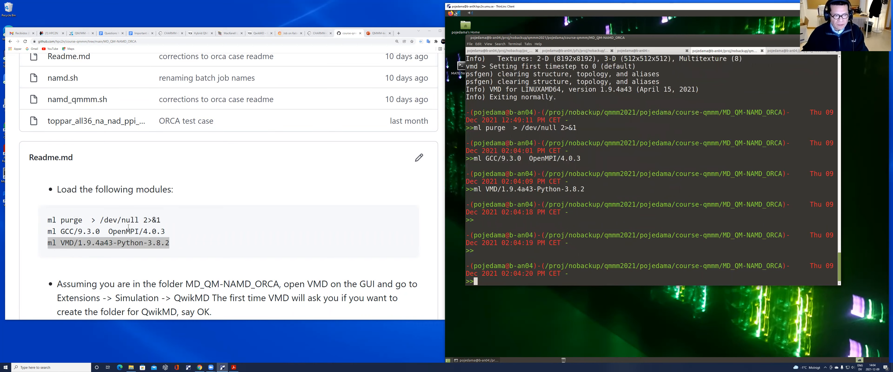
Read through the Readme's QwikMD setup instructions down to the section on loading mdsim.qwikmd and configuring the QM/MM run
click(119, 268)
scroll(118, 265, down, 3)
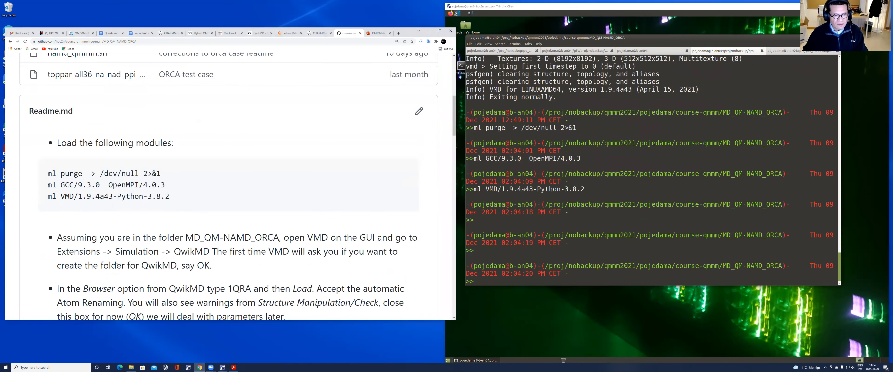
scroll(117, 265, down, 5)
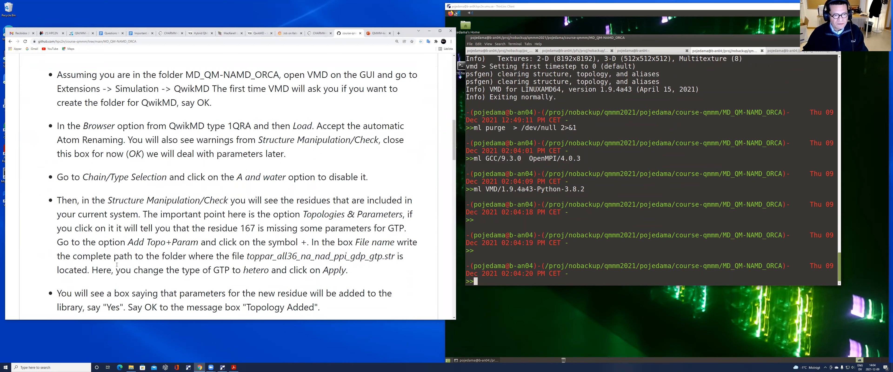
scroll(117, 265, down, 7)
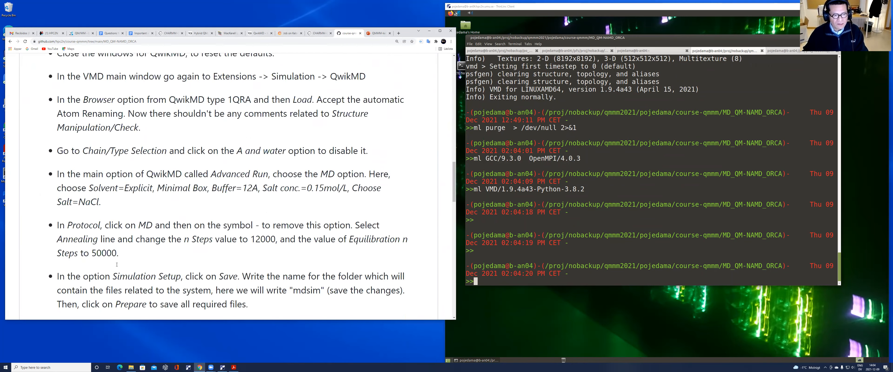
scroll(116, 267, down, 5)
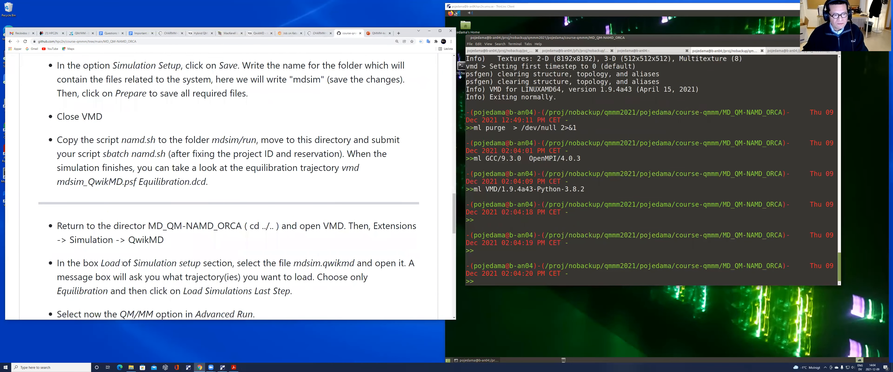
scroll(122, 259, down, 3)
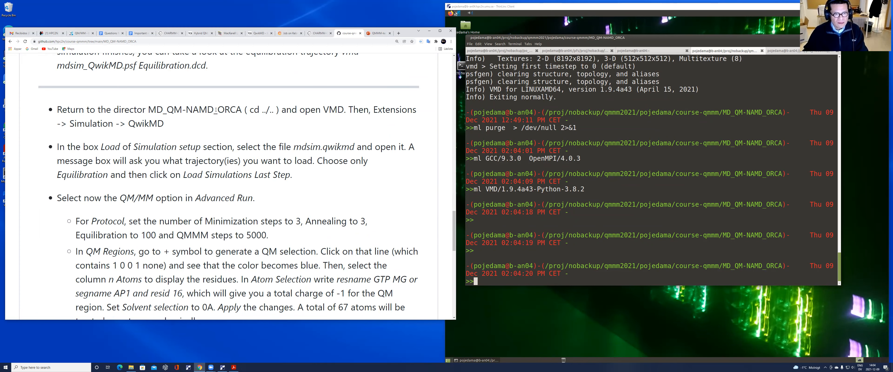
scroll(160, 128, down, 1)
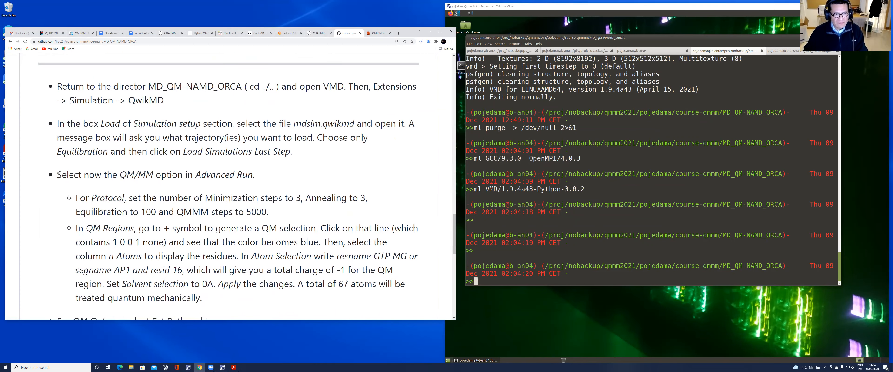
Launch VMD from the terminal with "vmd" and move its OpenGL display window higher on the remote desktop
click(612, 208)
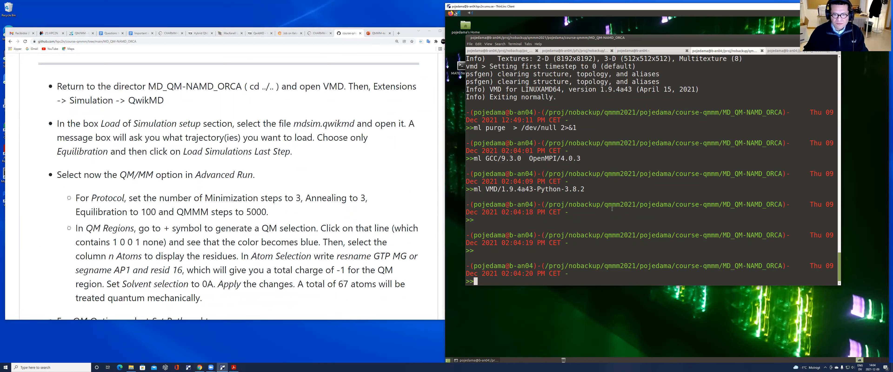
text(vmd)
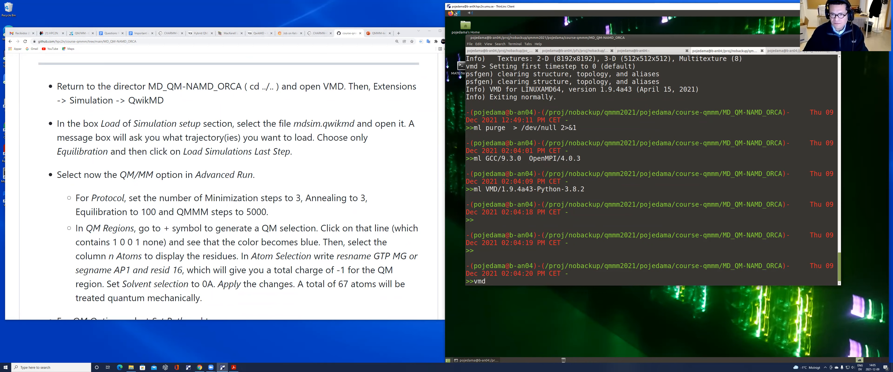
key(Return)
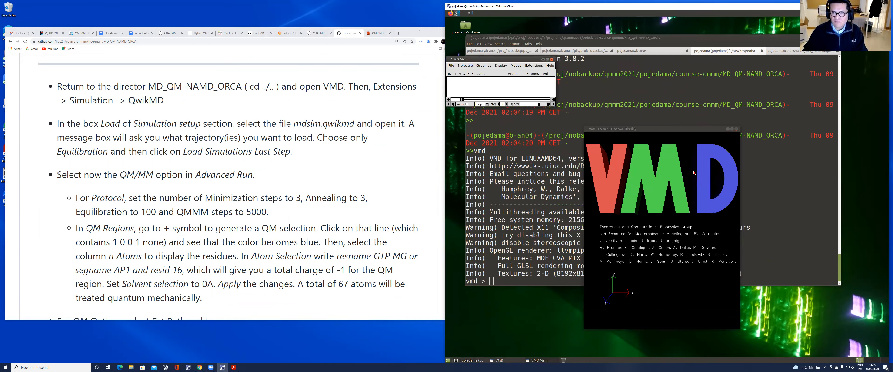
drag(665, 129, 655, 79)
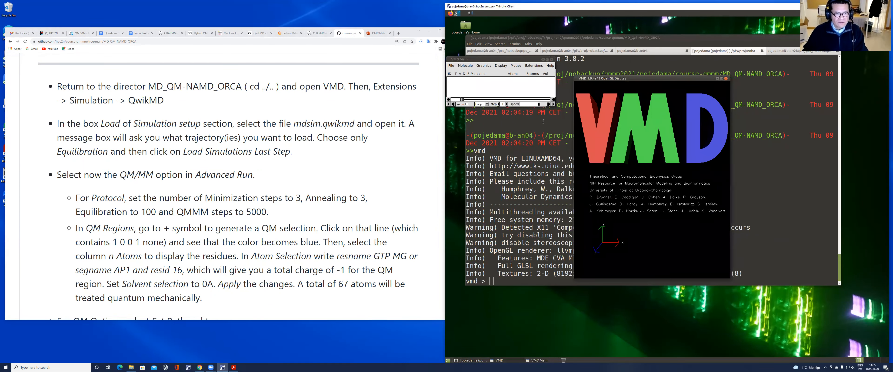
Open the QwikMD simulation extension and move its window higher on the remote desktop
click(534, 66)
mouse_move(538, 87)
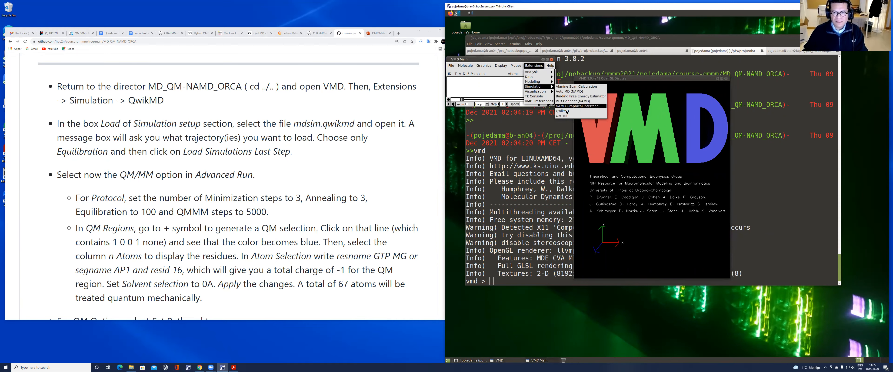
click(566, 111)
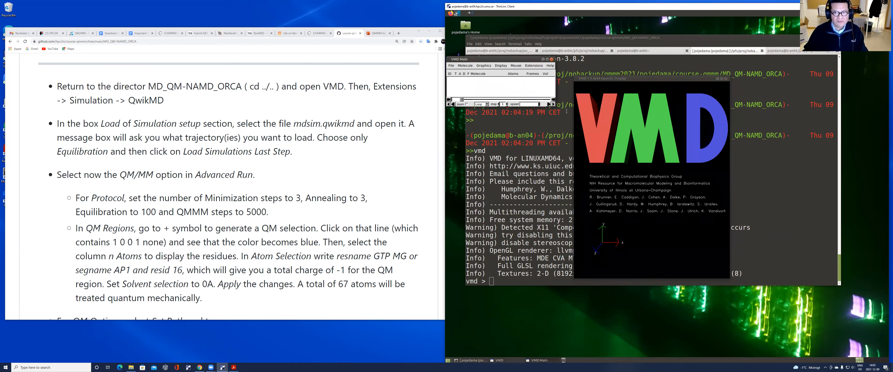
drag(522, 198, 517, 38)
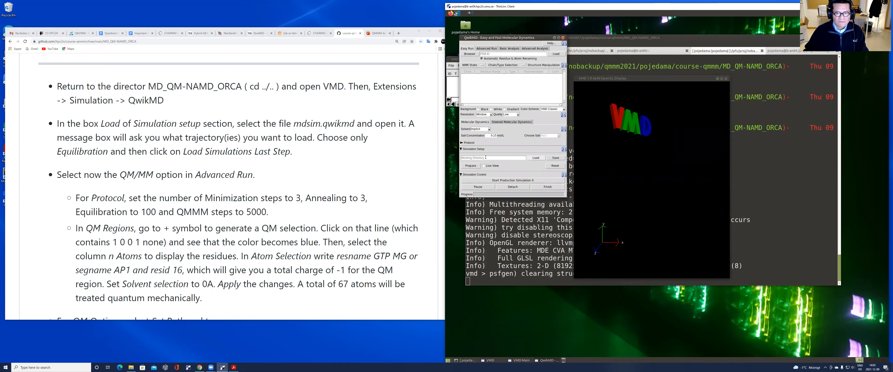
Load the mdsim.qwikmd input file into QwikMD's simulation setup
click(535, 158)
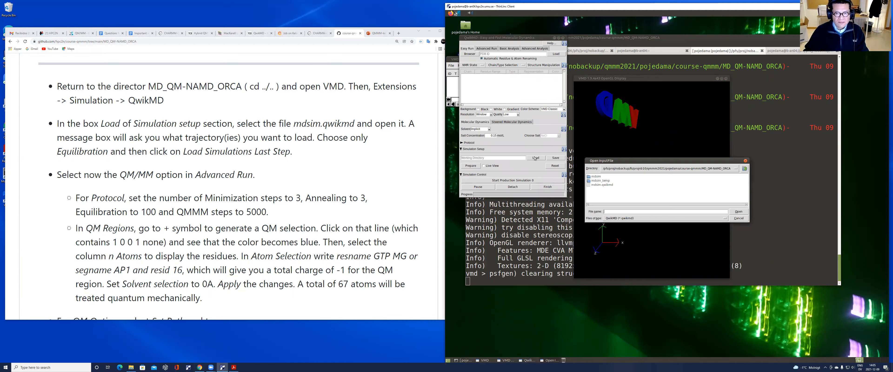
click(599, 185)
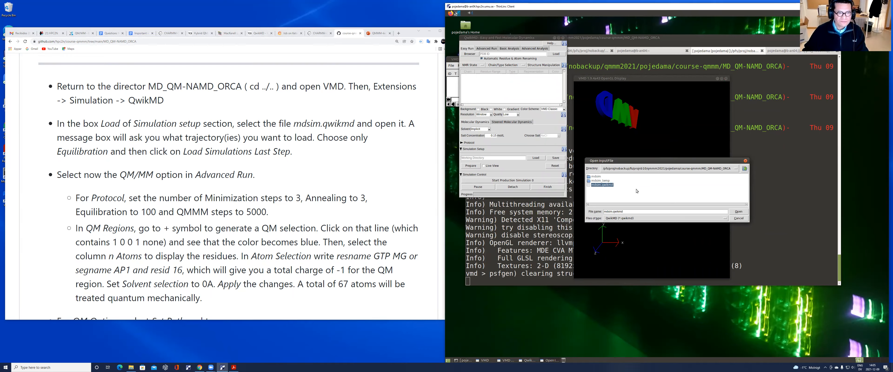
click(739, 212)
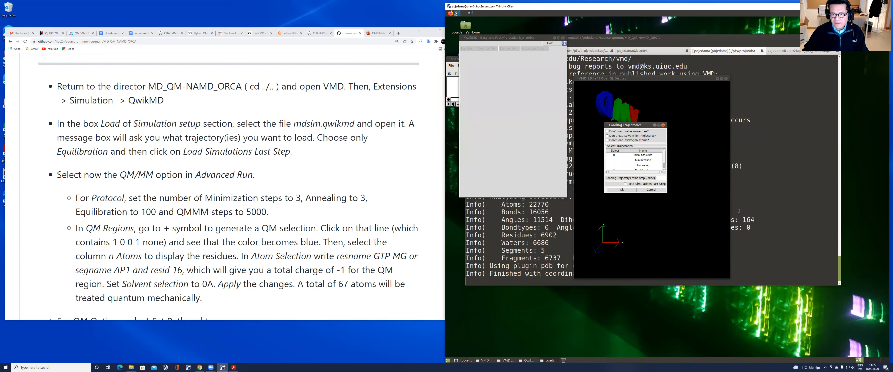
Load only the Equilibration trajectory, with the Load Simulations Last Step option enabled
drag(667, 193, 689, 220)
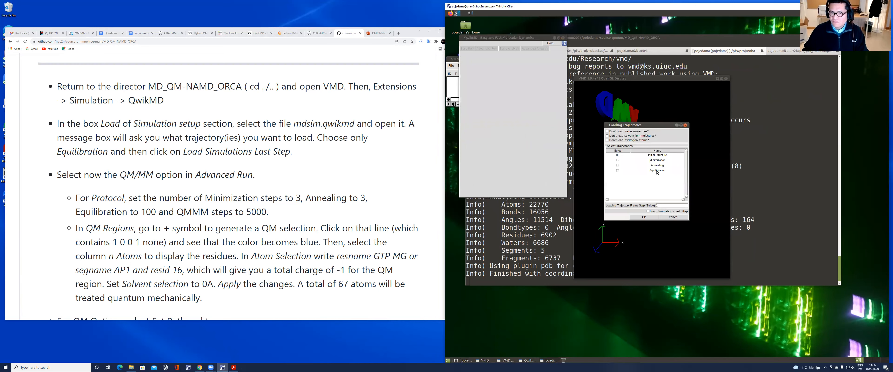
click(618, 170)
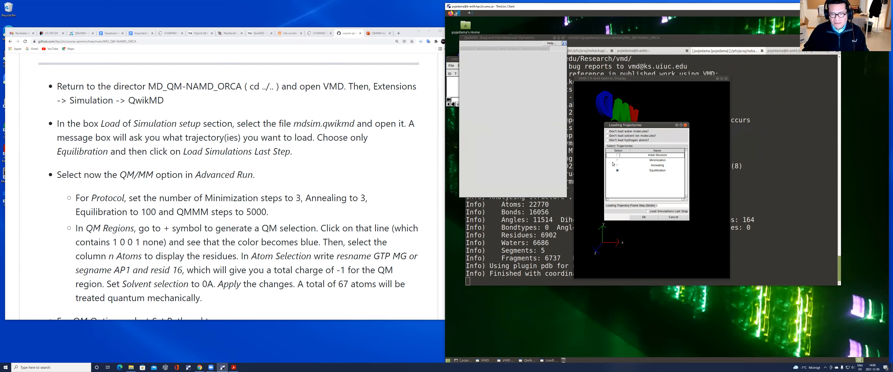
click(652, 211)
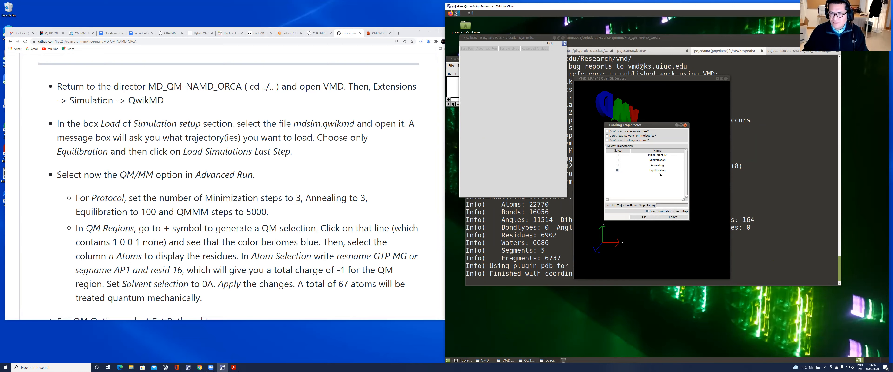
click(648, 218)
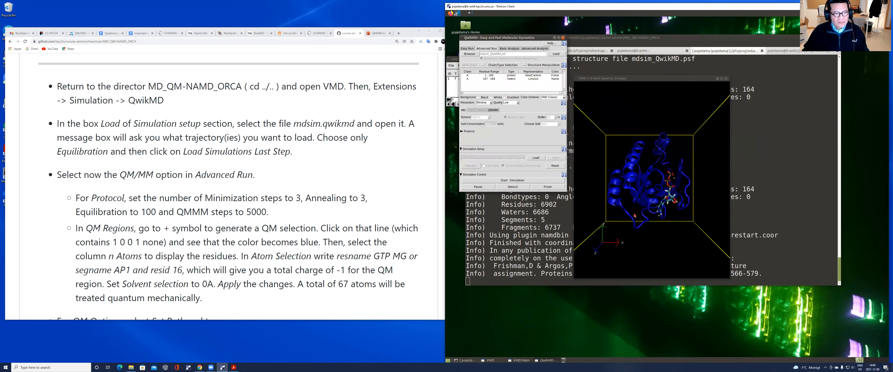
Switch QwikMD's Advanced Run to the QM/MM simulation type, as the Readme instructs
scroll(251, 186, down, 3)
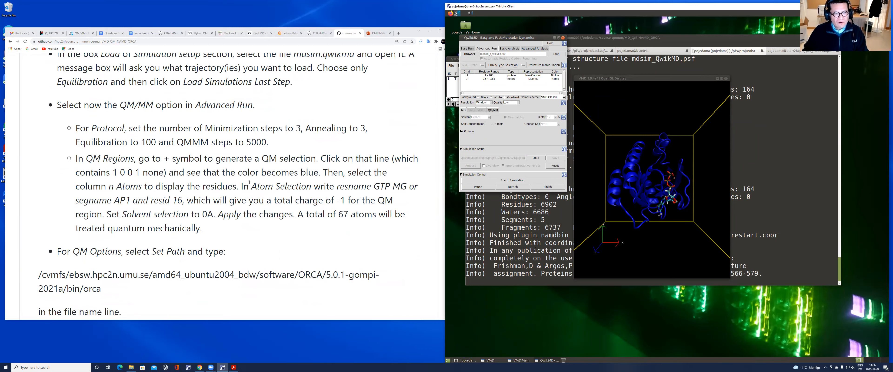
click(490, 49)
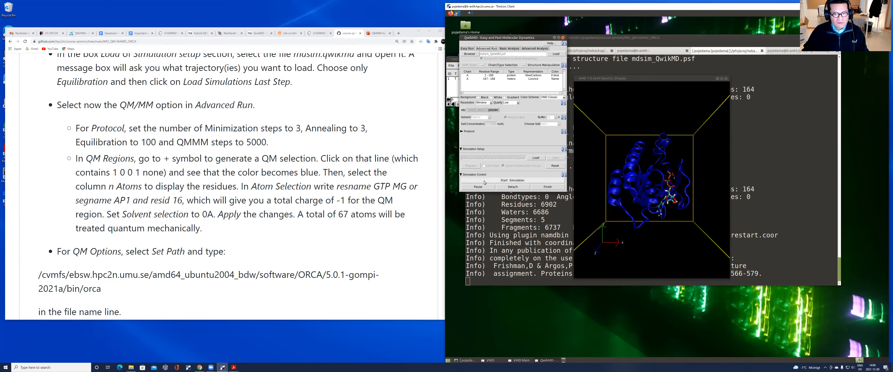
click(462, 131)
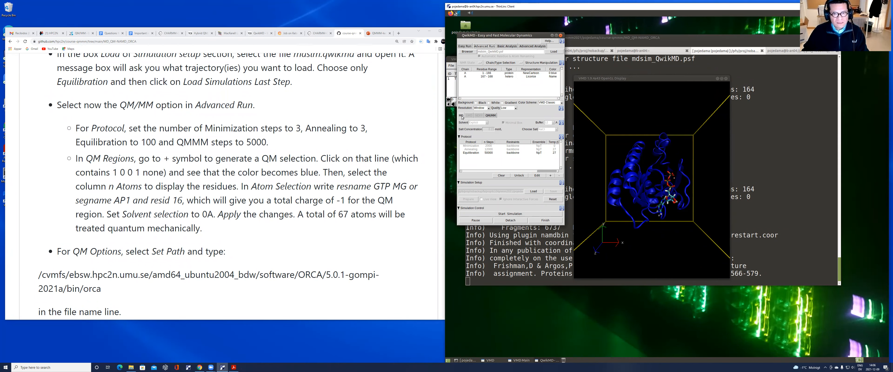
click(491, 115)
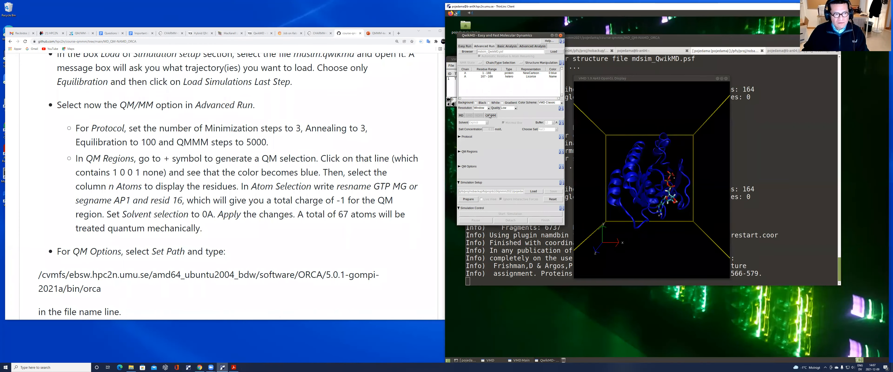
Set the QM/MM protocol's minimization steps to 3 and annealing steps to 3
click(460, 137)
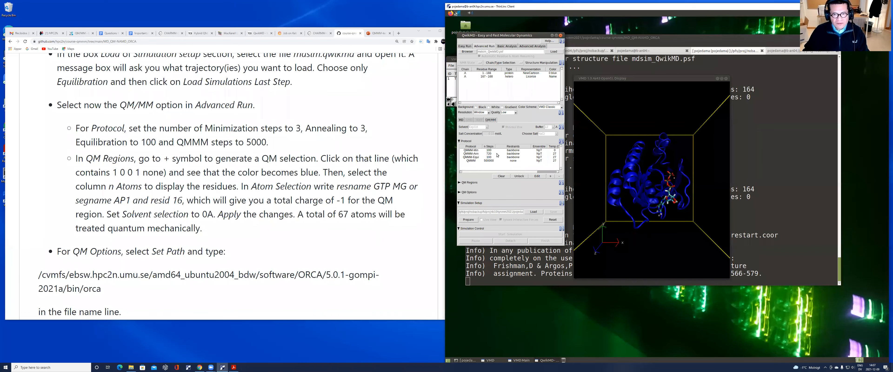
click(490, 149)
click(489, 150)
key(BackSpace)
key(BackSpace)
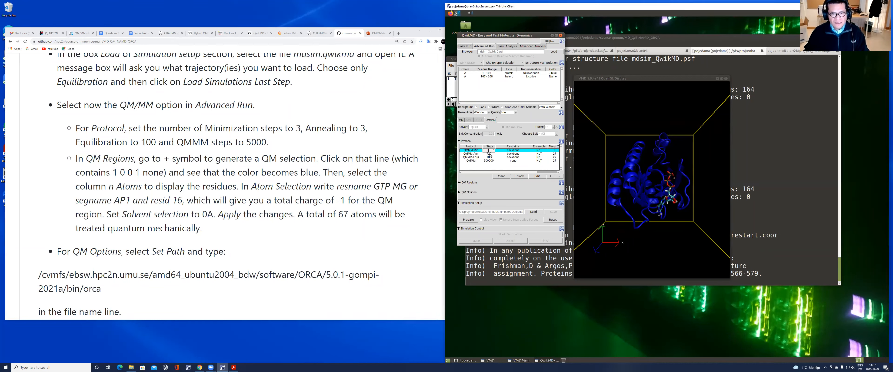
text(3)
click(489, 153)
click(489, 153)
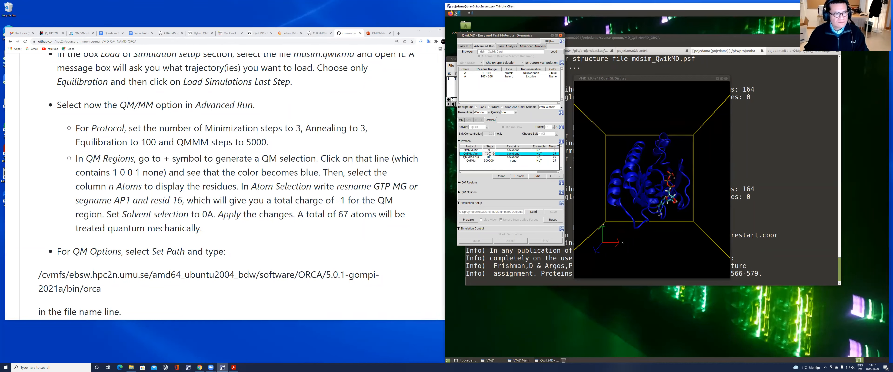
text(3)
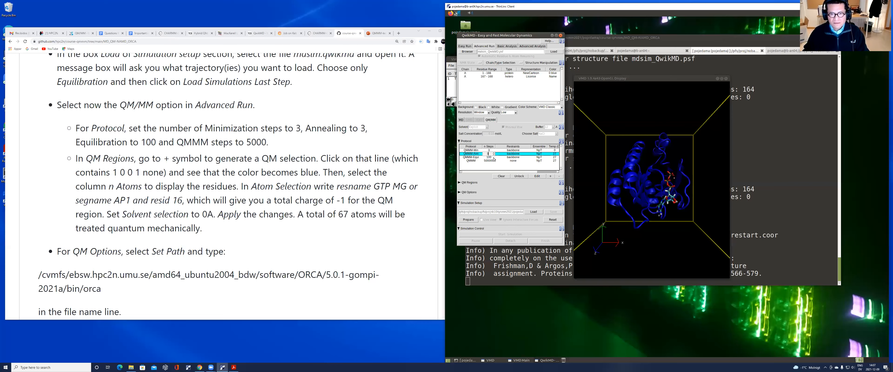
Set the protocol's final QMMM stage to the Readme's 5000 steps and collapse the protocol section
click(493, 158)
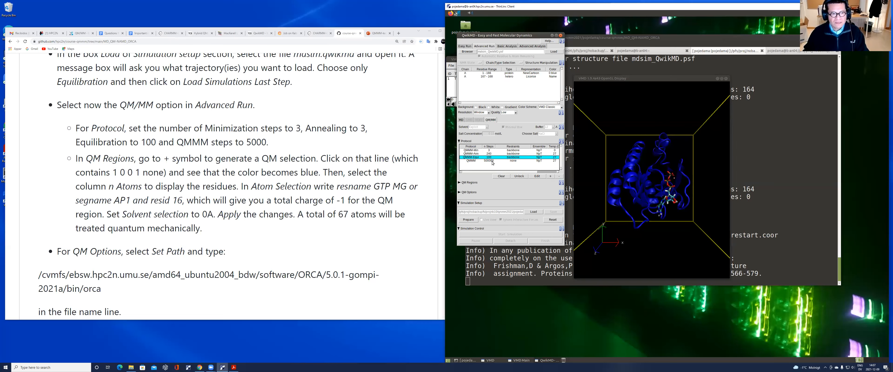
click(492, 162)
click(491, 161)
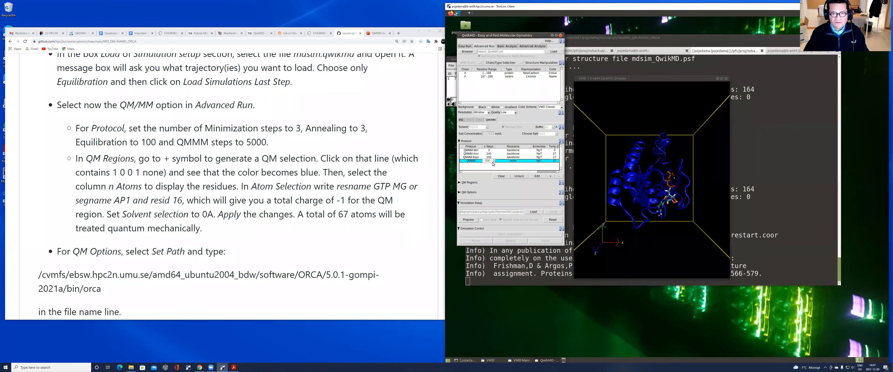
click(505, 169)
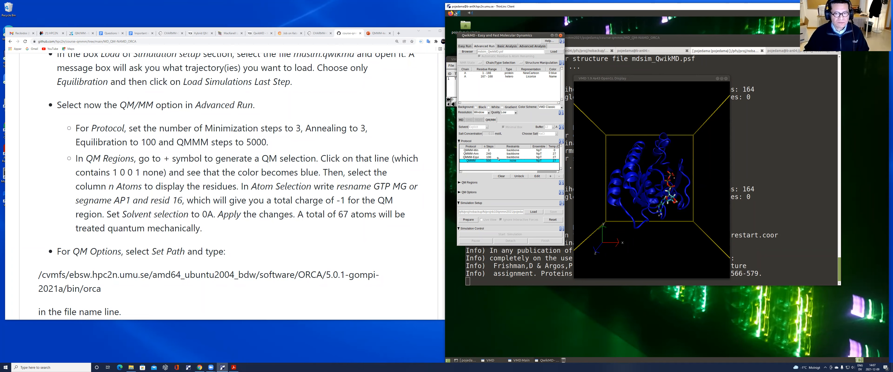
click(459, 141)
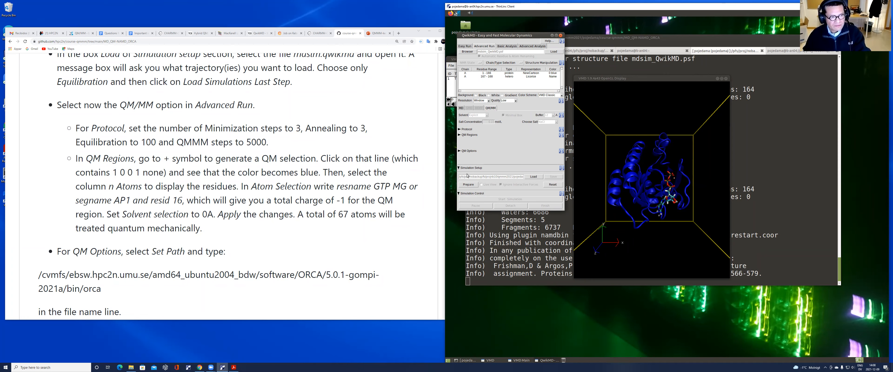
Add a new QM region and open its residue and atom selection window
click(460, 135)
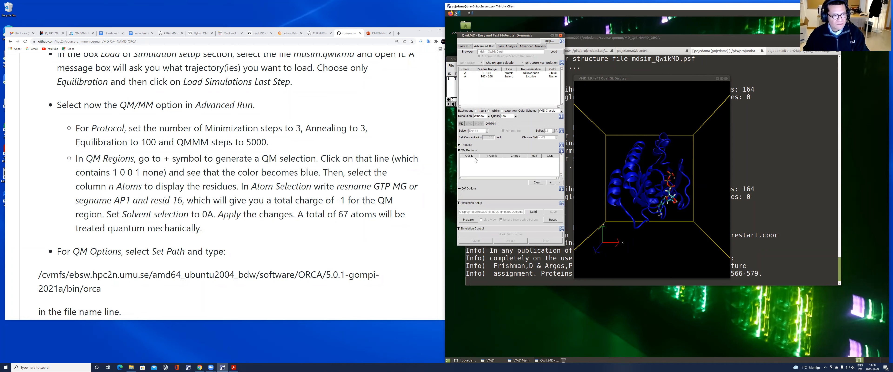
click(550, 183)
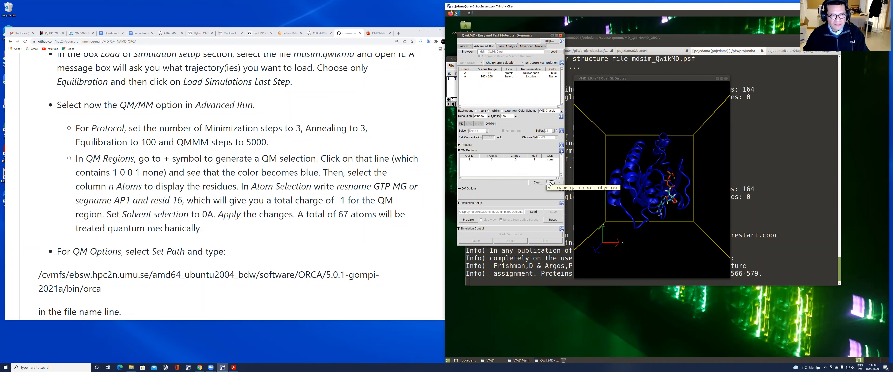
click(493, 160)
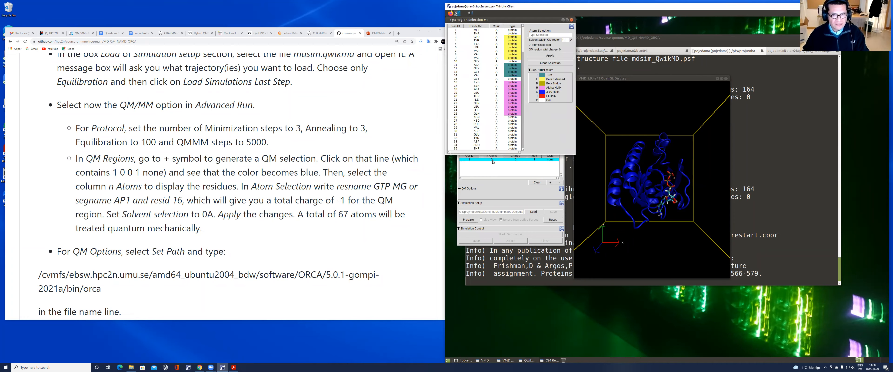
click(493, 161)
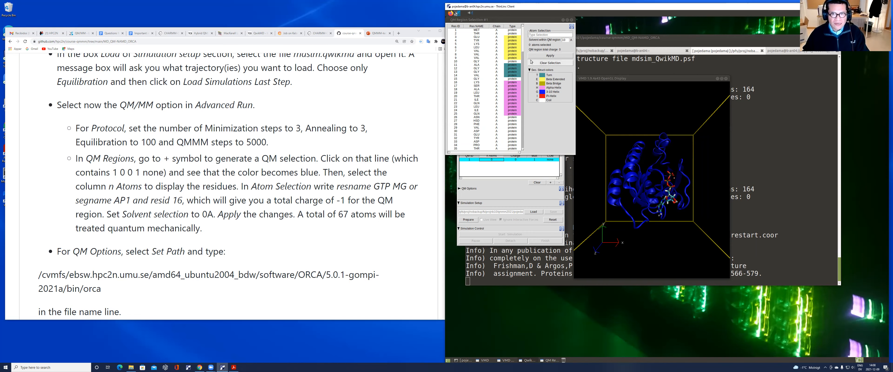
Enter "resname GTP MG or segname AP1 and resid 16" as the QM region's atom selection
click(541, 34)
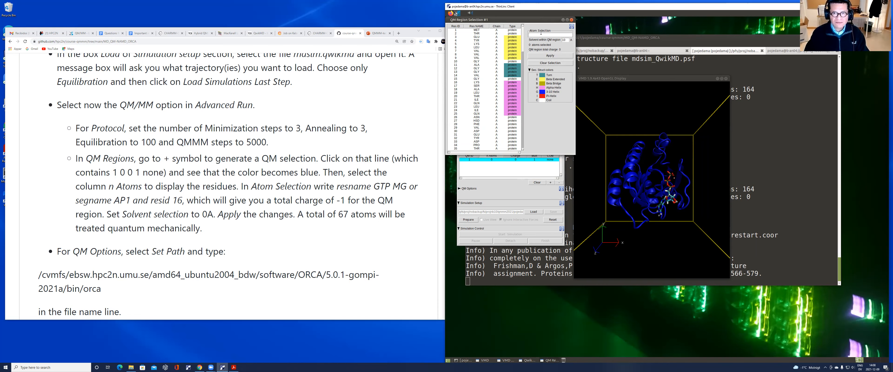
text(resname GTP MG)
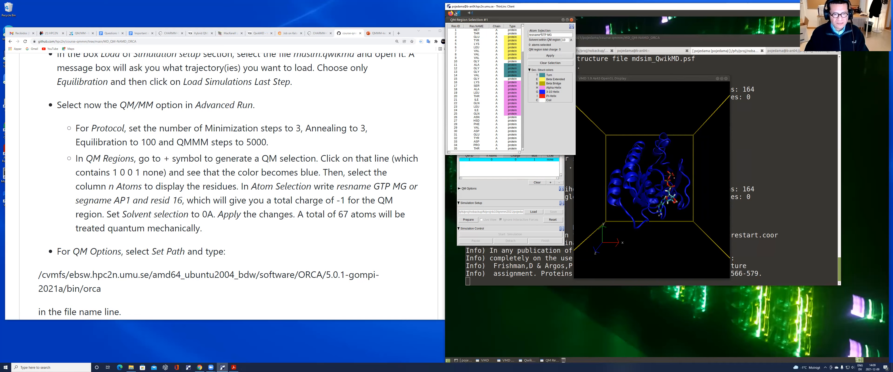
text(or segname AP1)
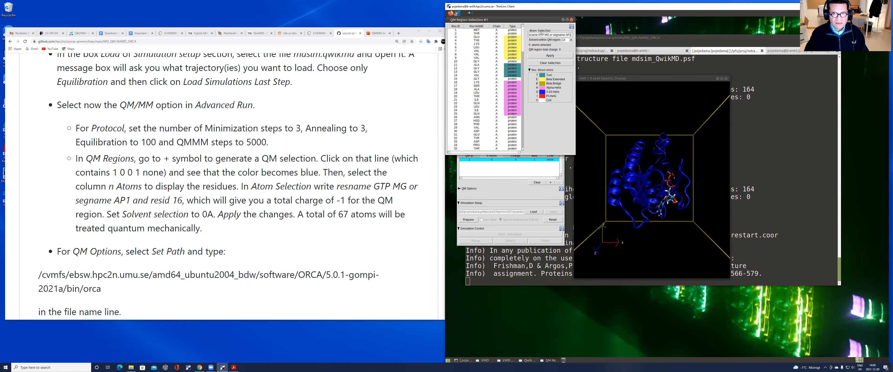
text( and resid 16)
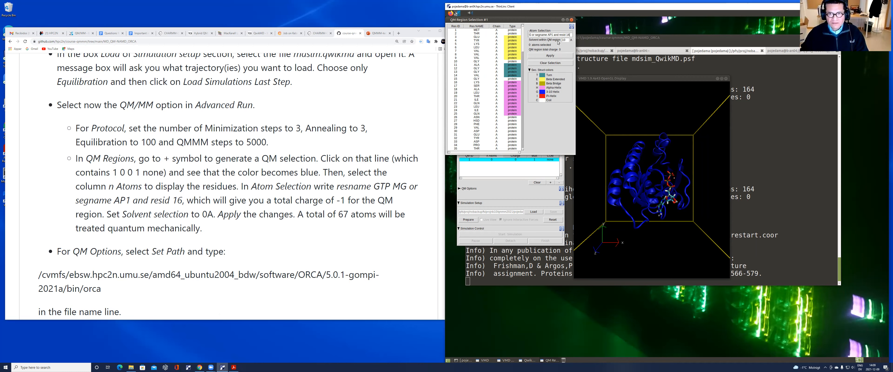
Set the solvent distance within the QM region to 0 Å and apply the selection
click(567, 55)
key(BackSpace)
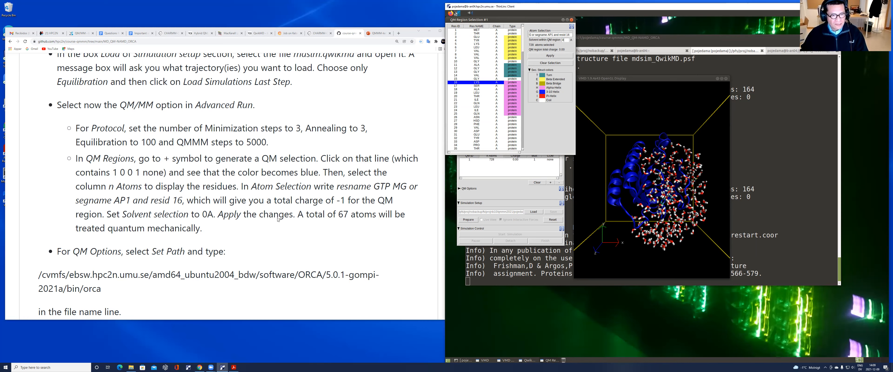
click(546, 56)
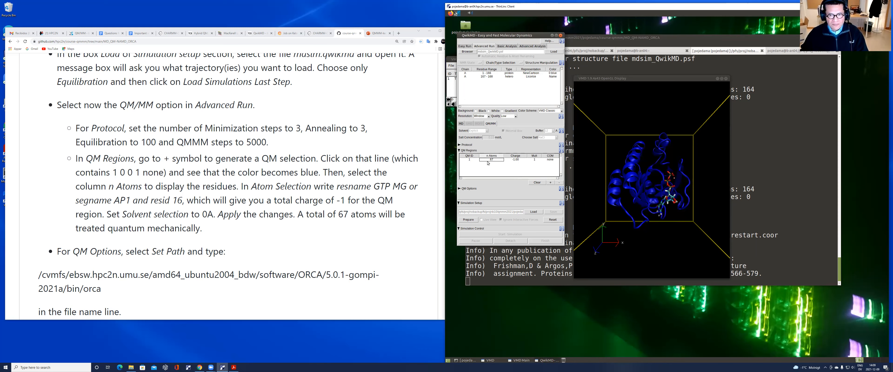
Reopen the QM region's selection window to review its atoms and total charge, and reapply the selection
click(492, 160)
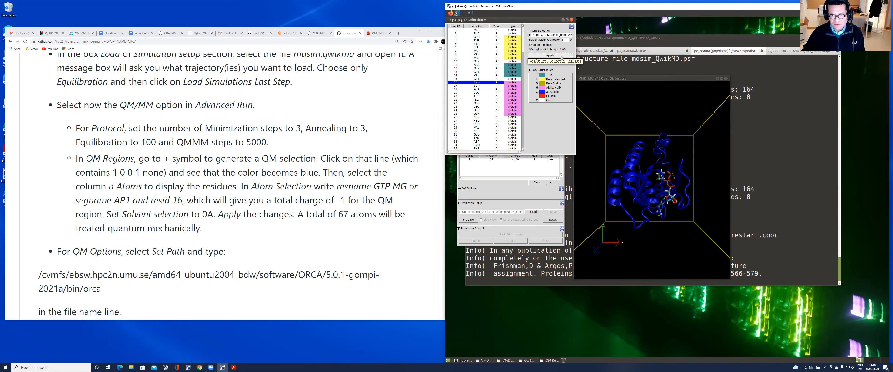
click(549, 56)
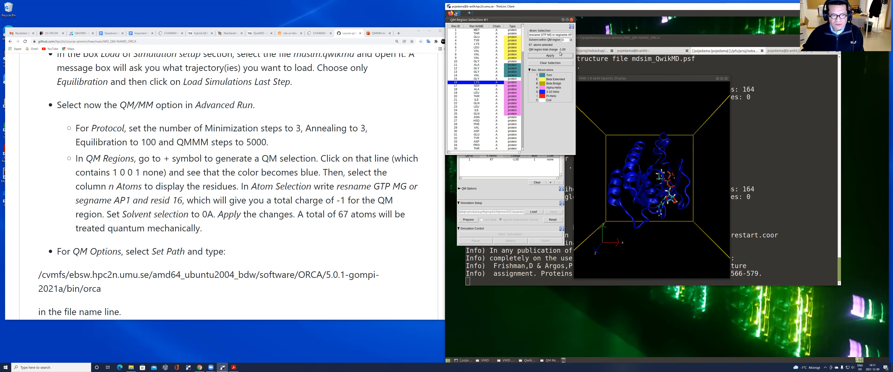
click(554, 57)
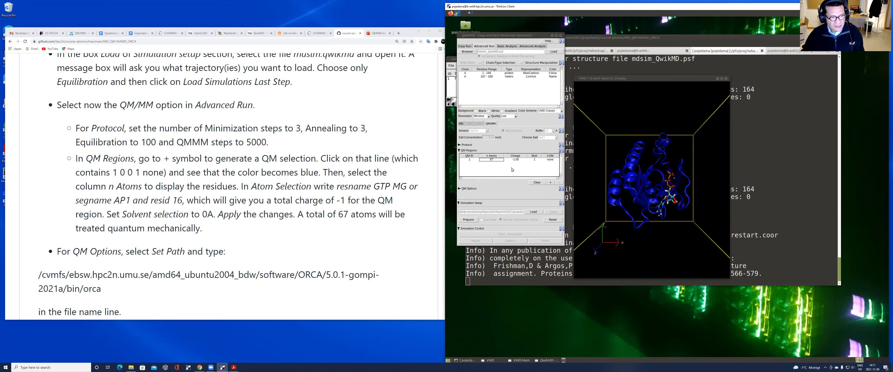
Collapse the QM regions section, expand the QM options and choose ORCA as the QM software
click(460, 151)
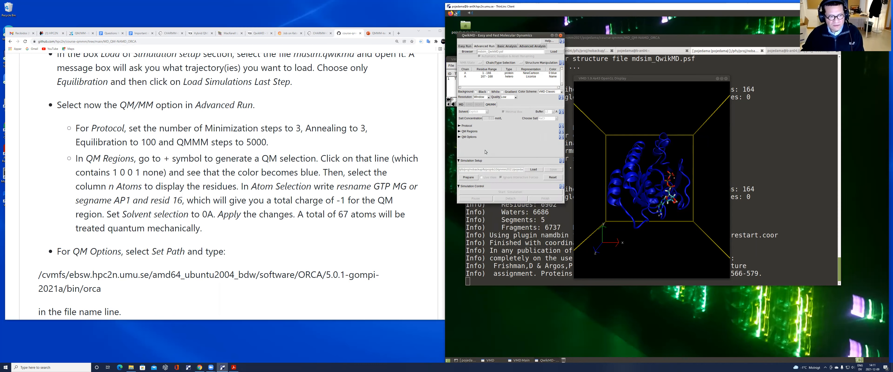
click(460, 138)
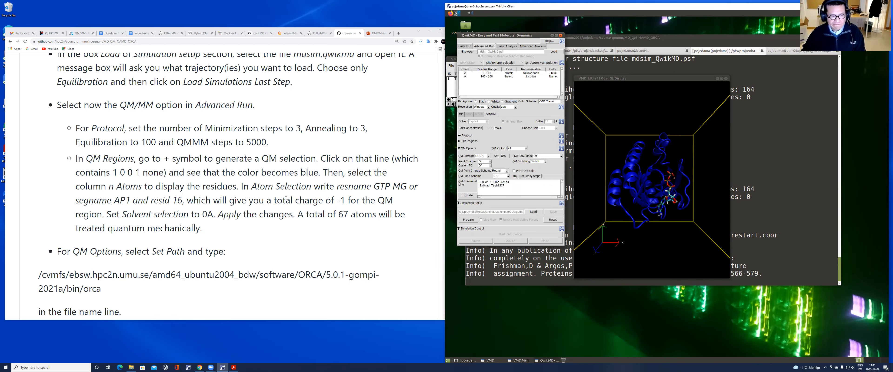
scroll(286, 199, down, 2)
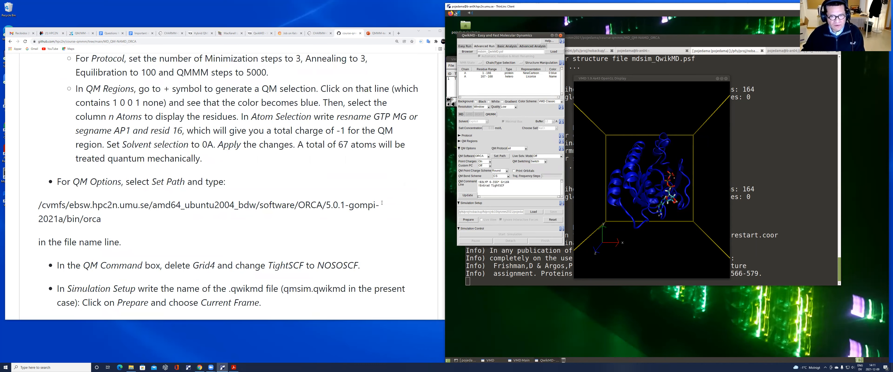
click(489, 157)
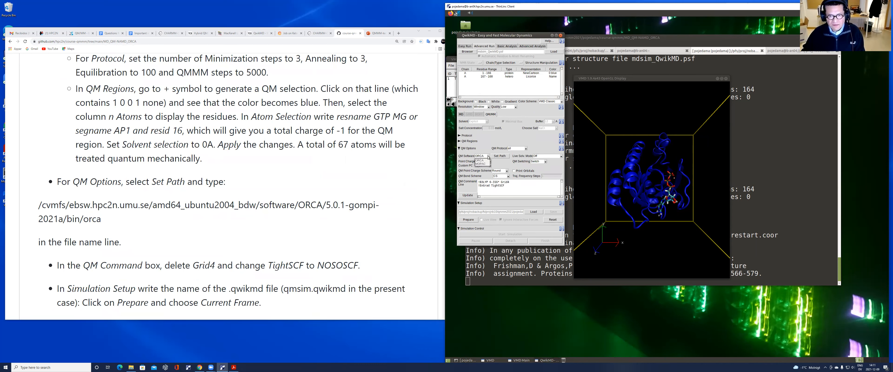
click(488, 157)
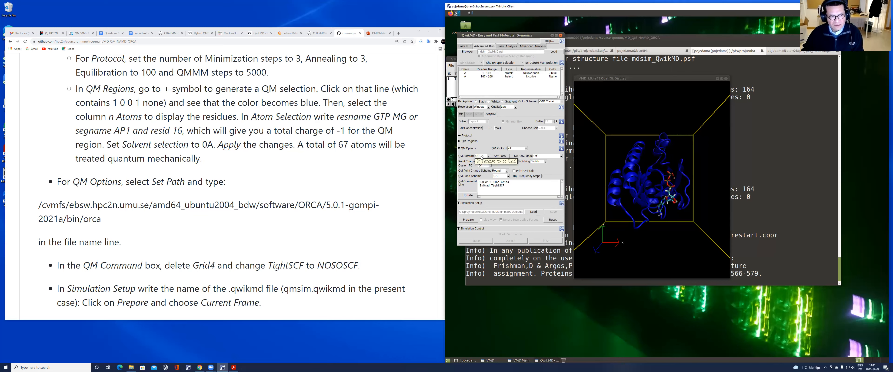
click(486, 156)
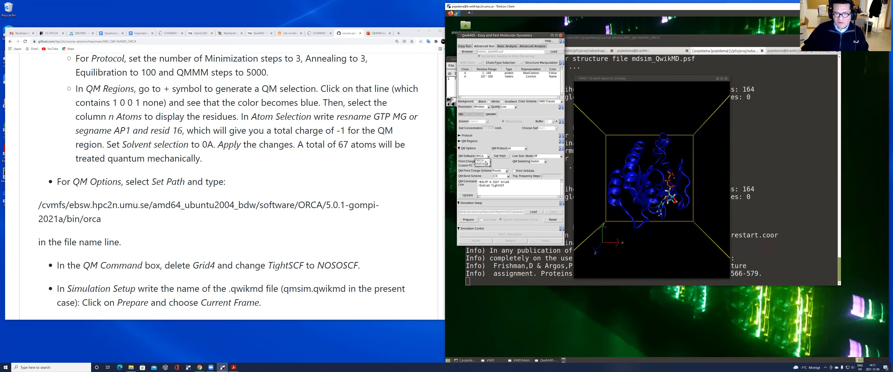
click(483, 161)
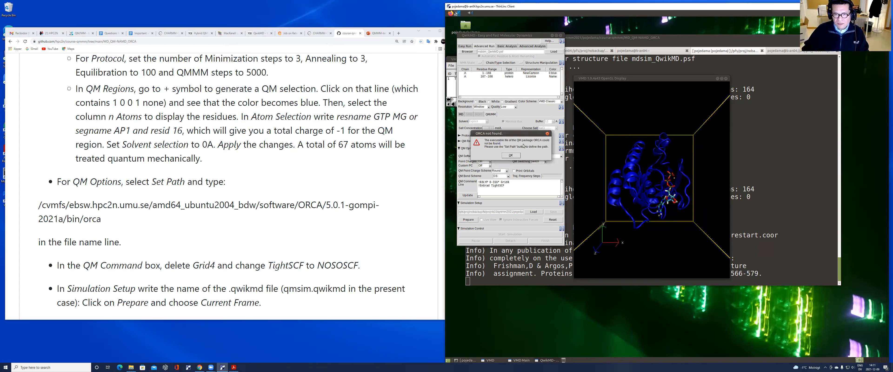
click(547, 134)
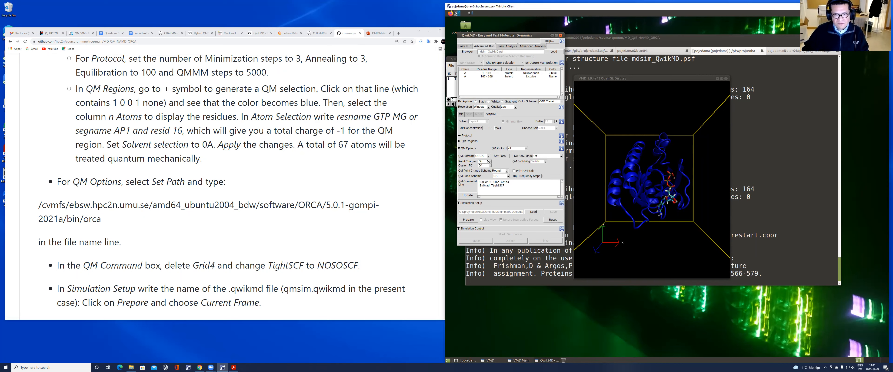
Set the ORCA executable path to /cvmfs/ebsw.hpc2n.umu.se/amd64_ubuntu2004_bdw/software/ORCA/5.0.1-gompi-2021a/bin/orca, copied from the Readme
click(502, 156)
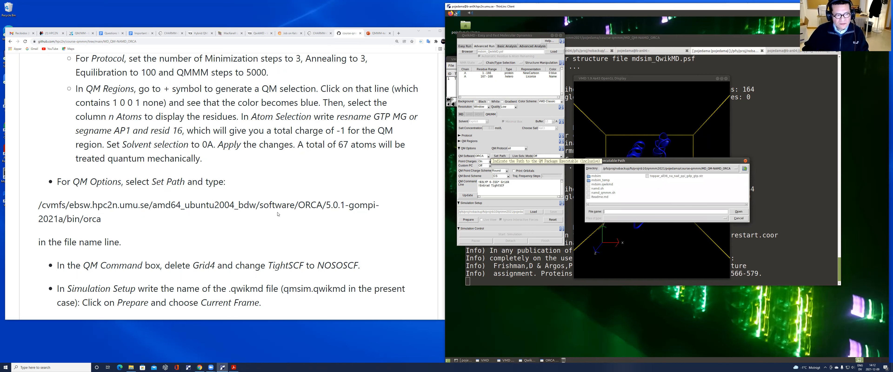
drag(101, 219, 47, 207)
right_click(48, 207)
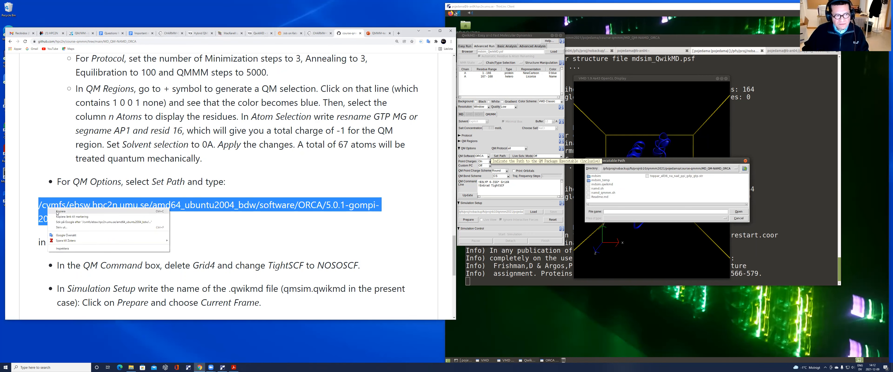
click(58, 212)
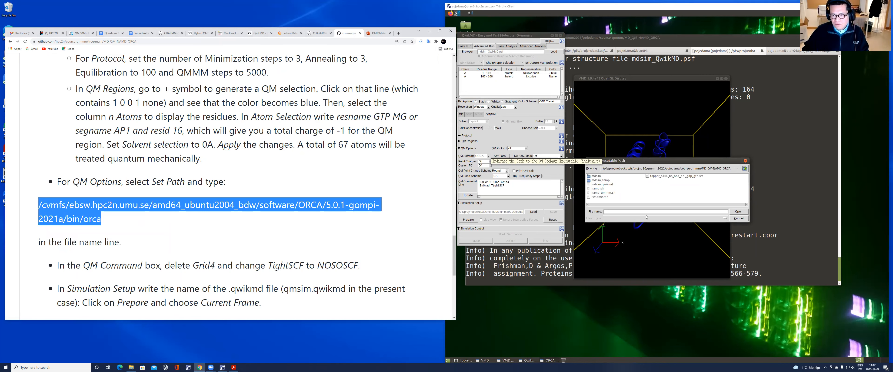
click(614, 211)
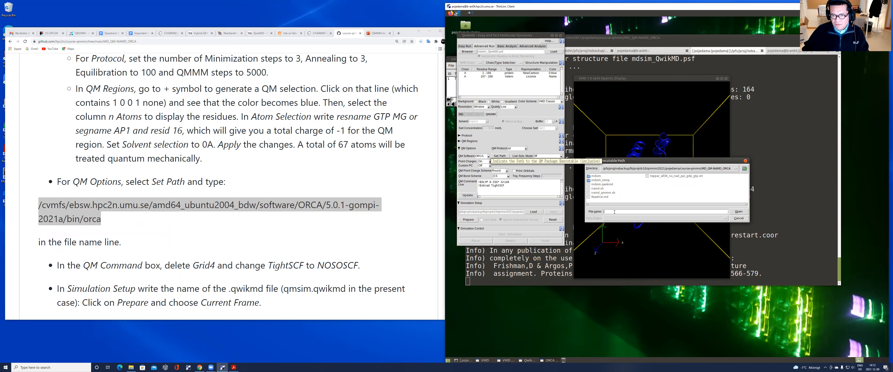
drag(110, 219, 39, 205)
key(ctrl+c)
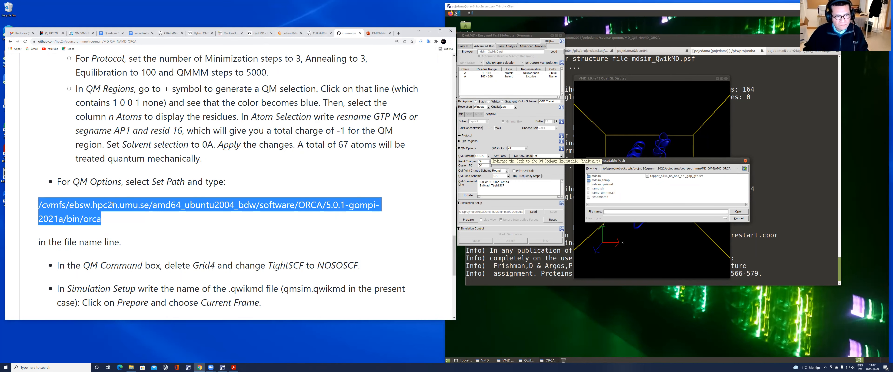
click(608, 212)
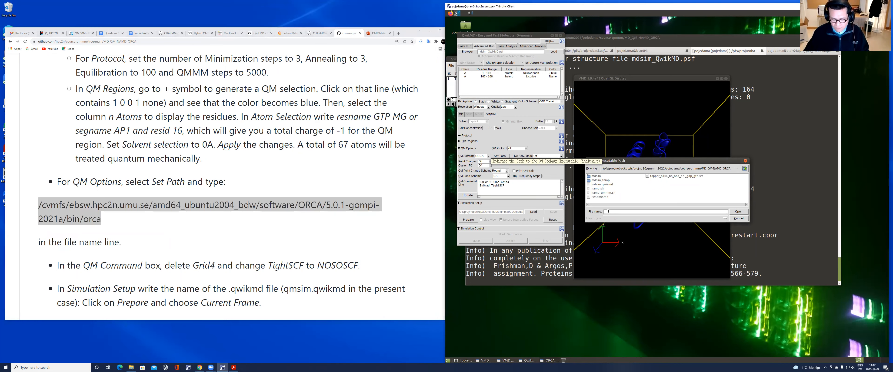
key(ctrl+v)
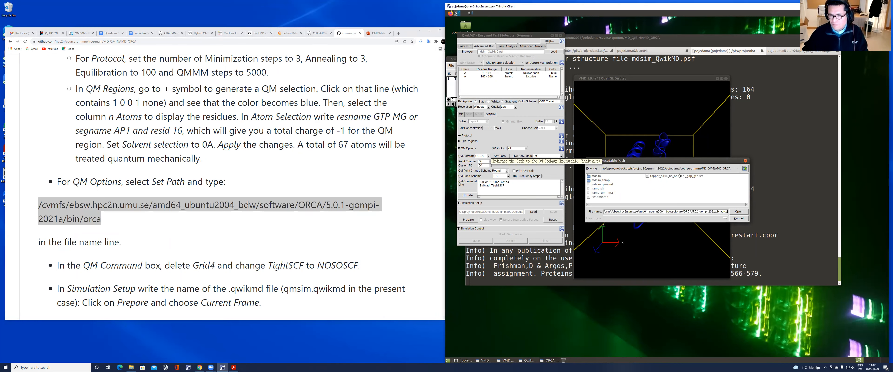
click(739, 212)
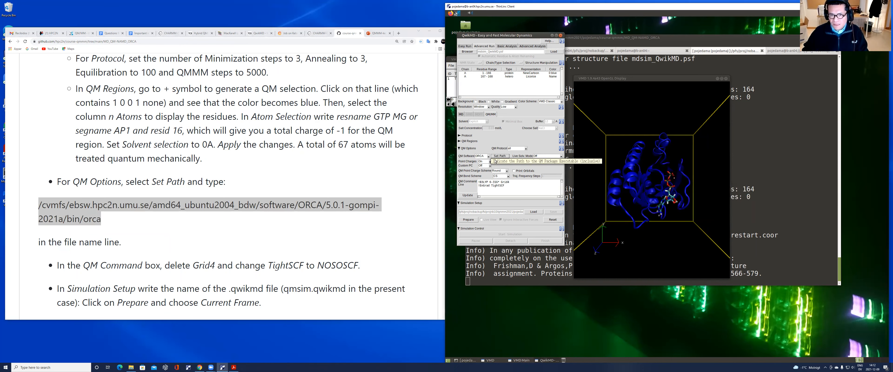
Delete the Grid4 keyword from the first QM command line, as the Readme instructs
scroll(176, 257, down, 1)
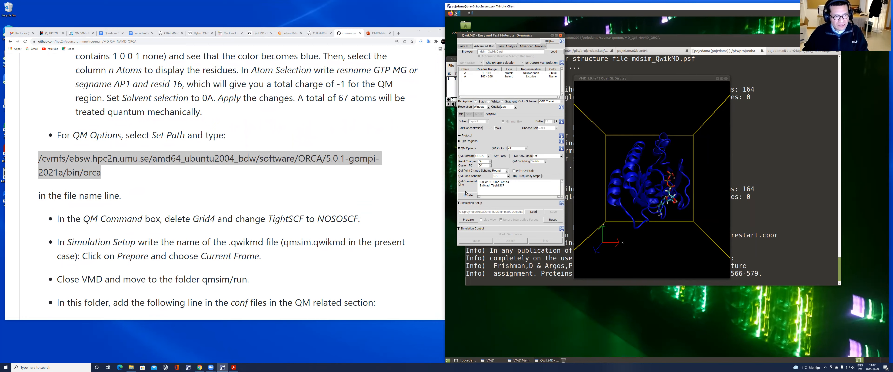
click(521, 181)
key(BackSpace)
key(BackSpace)
key(BackSpace)
key(BackSpace)
key(BackSpace)
key(BackSpace)
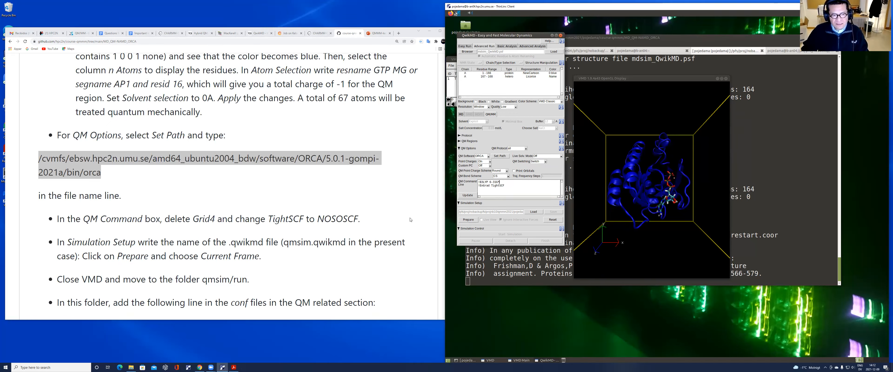
Replace TightSCF with NOSOSCF on the EnGrad line of the QM command text
click(520, 196)
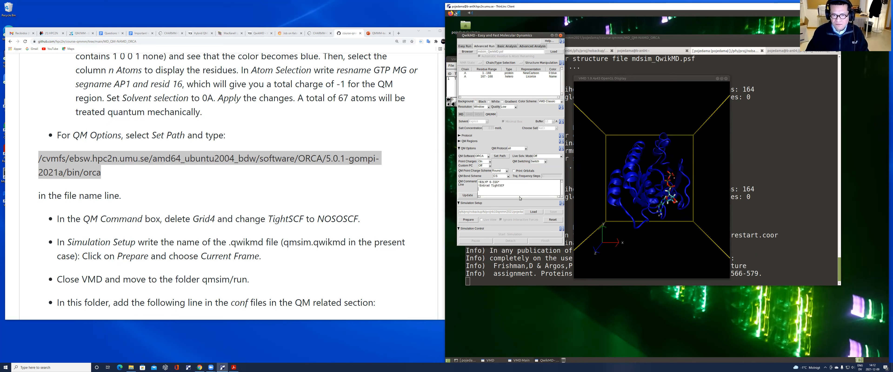
key(BackSpace)
key(BackSpace)
key(BackSpace)
text(NOSO)
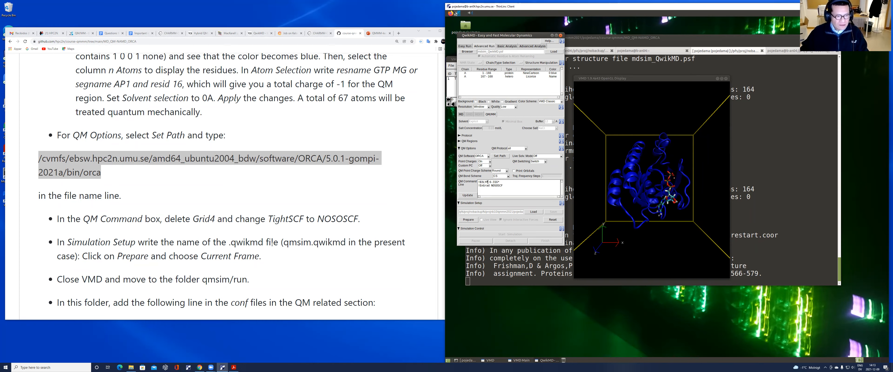
Reopen the ORCA executable path dialog to check the chosen directory, and close it without changes
scroll(256, 249, down, 1)
scroll(301, 242, down, 1)
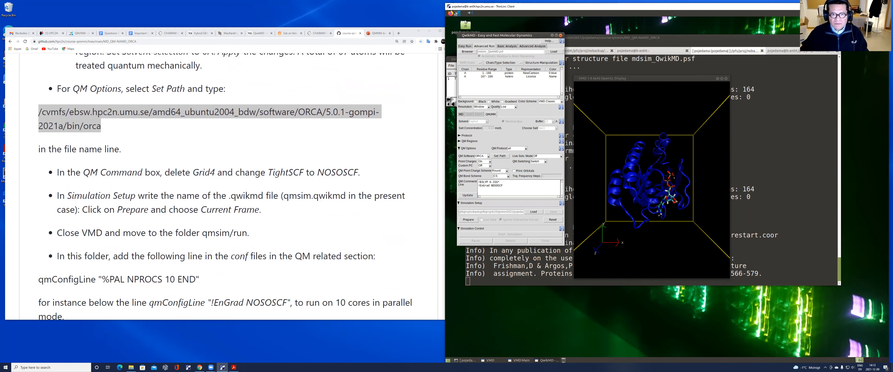
click(347, 80)
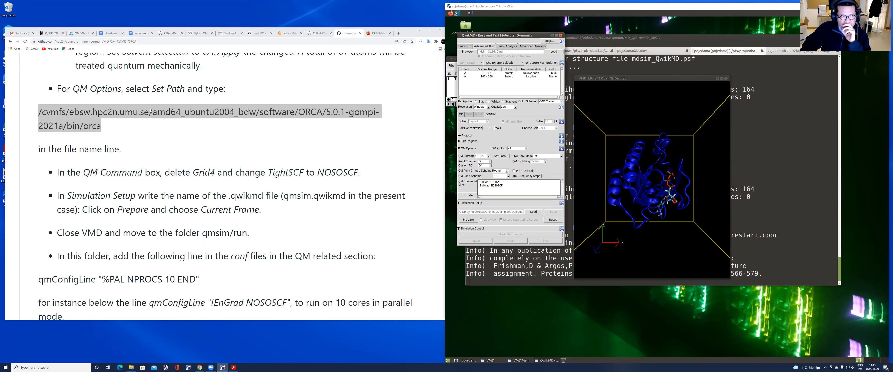
click(100, 127)
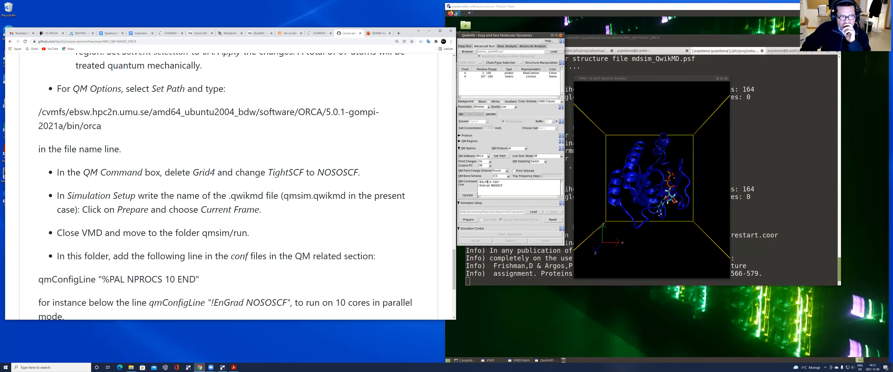
click(524, 36)
click(499, 157)
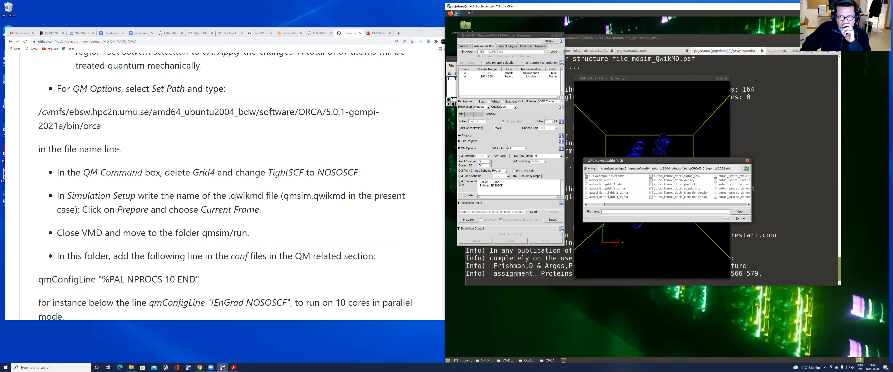
click(608, 212)
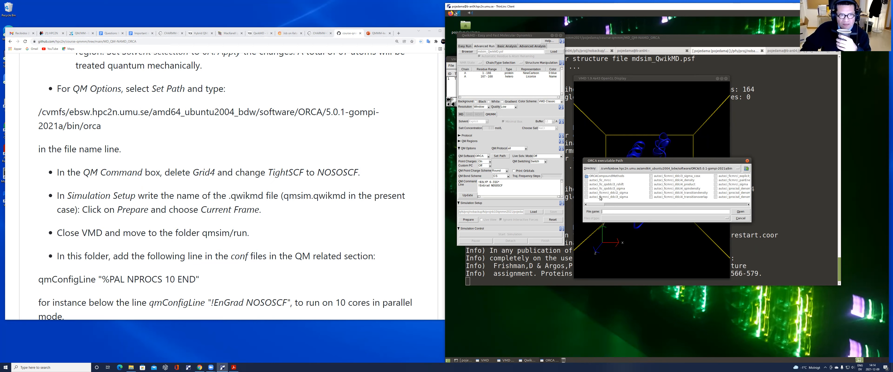
click(350, 59)
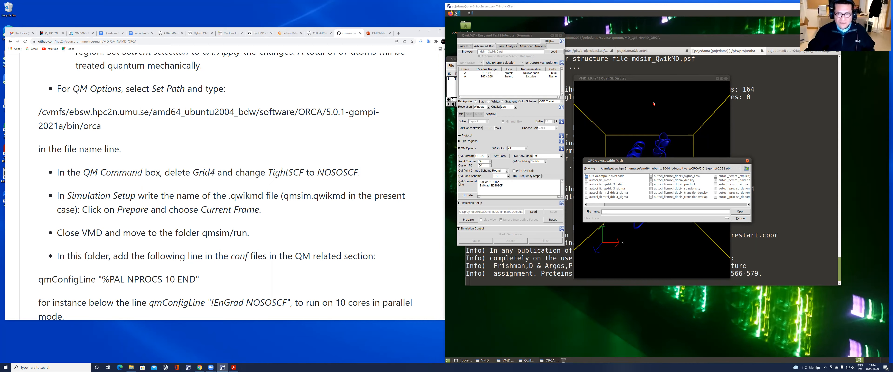
click(747, 161)
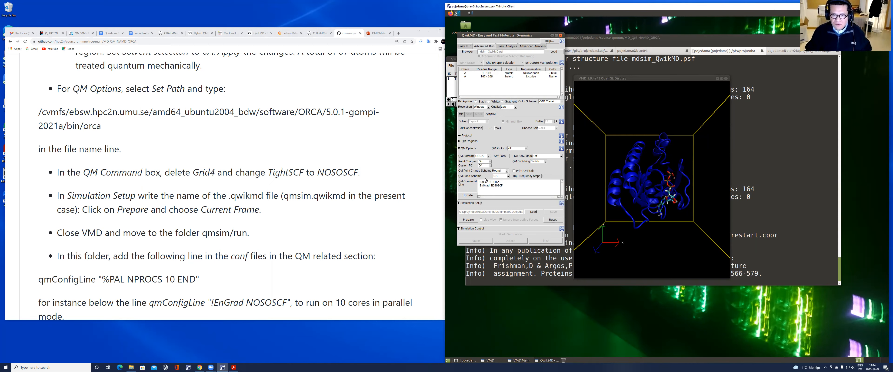
Collapse the QM options and change the simulation setup's file name to qmsim.qwikmd, keeping its folder path
click(461, 149)
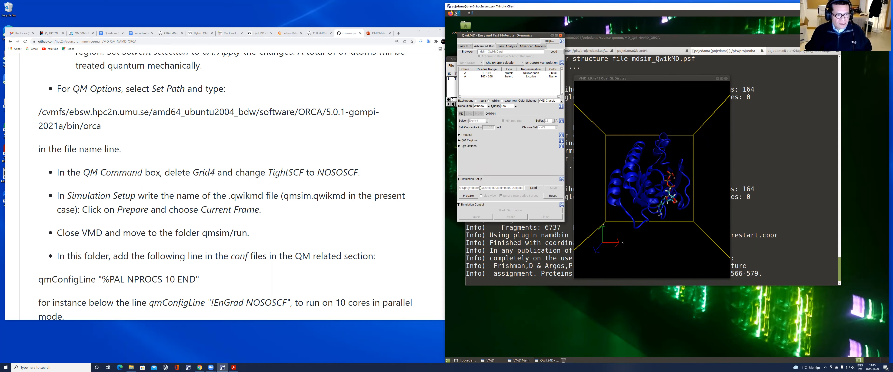
scroll(321, 210, down, 1)
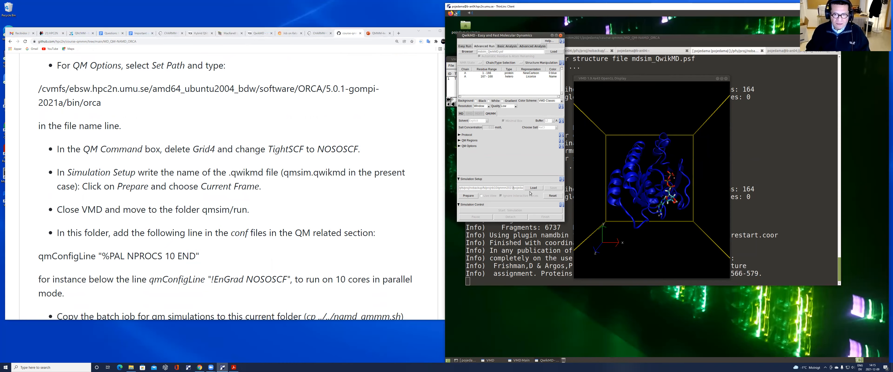
key(Right)
key(Right)
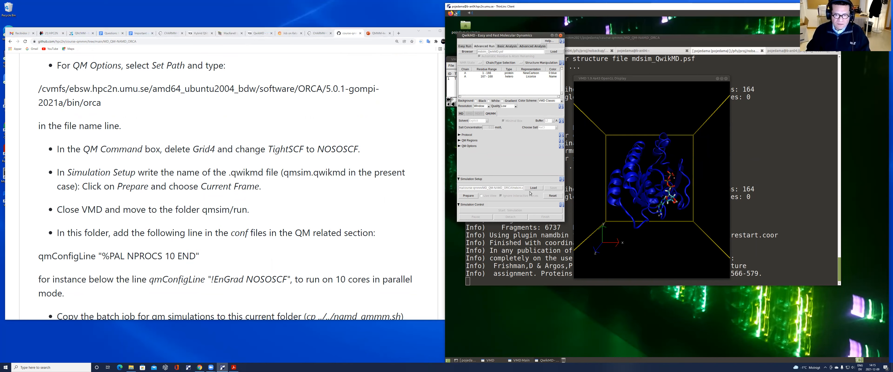
key(Right)
key(Right)
key(Right)
key(Right)
key(Right)
key(Right)
key(Right)
key(Right)
key(Right)
key(Right)
key(Right)
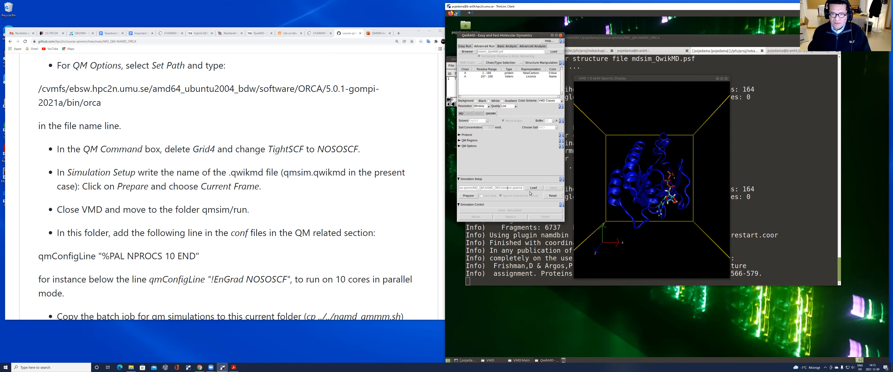
key(BackSpace)
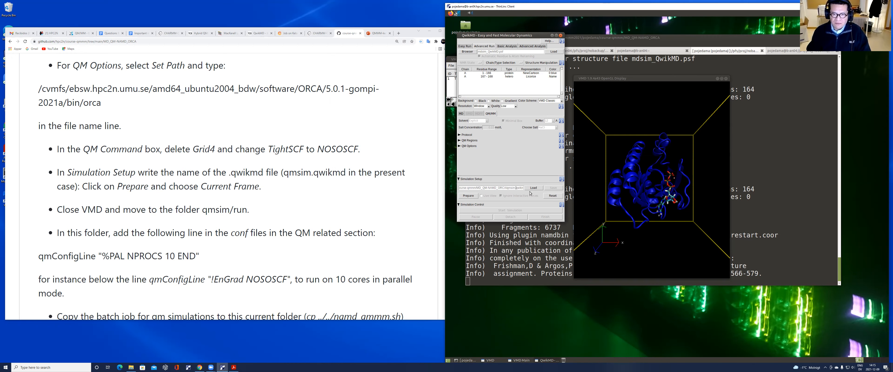
key(Right)
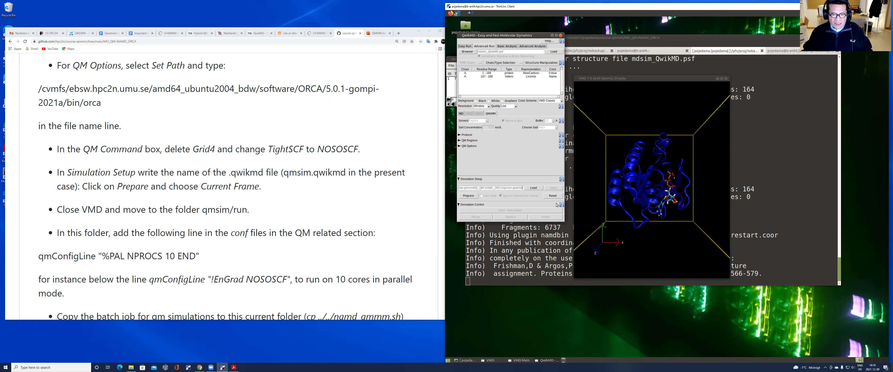
Prepare the QM/MM simulation files using the Current Frame as the starting step
click(466, 196)
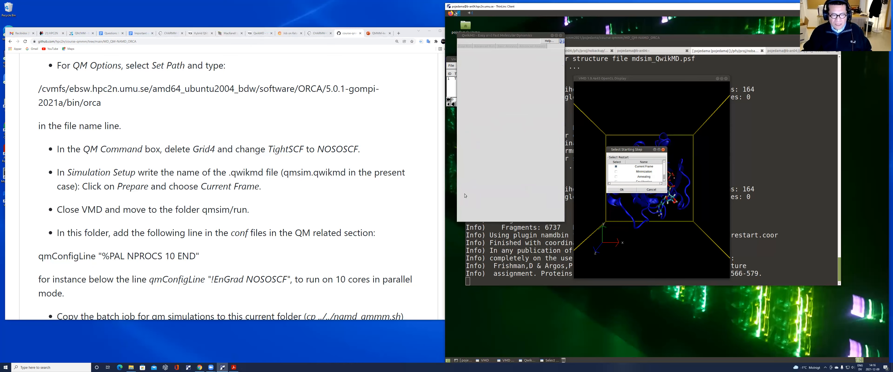
scroll(284, 195, down, 1)
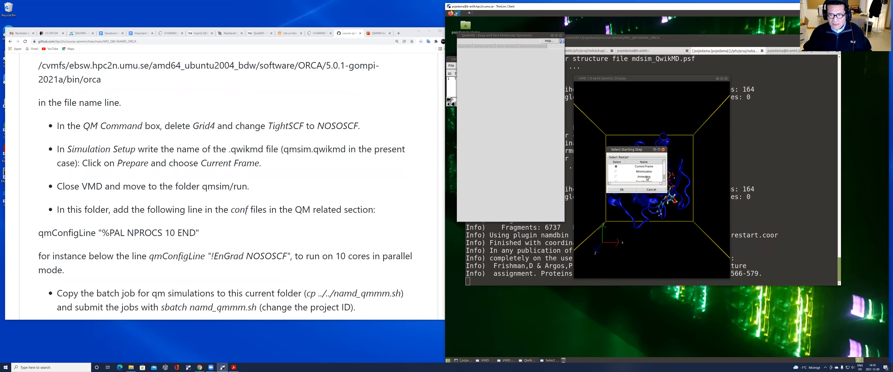
drag(668, 191, 675, 216)
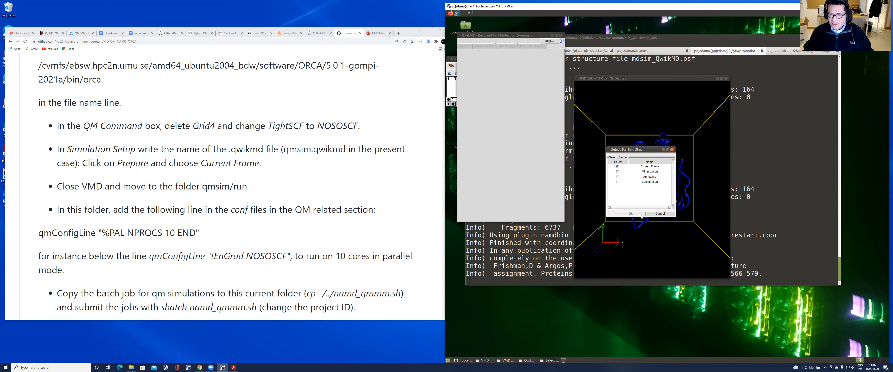
click(631, 214)
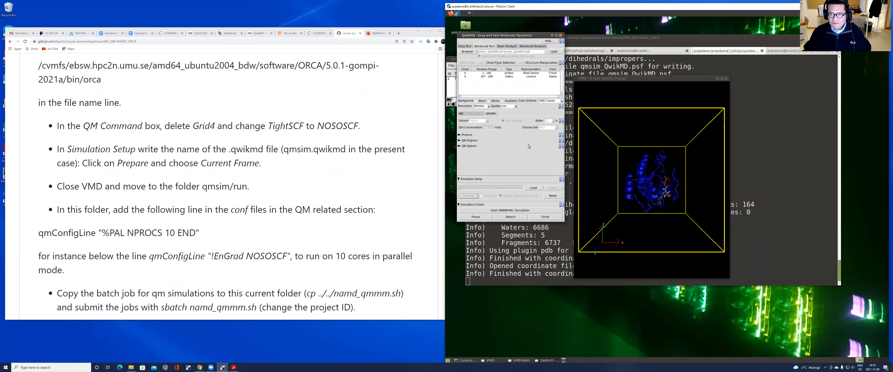
Close the QwikMD window and quit VMD, confirming the exit
click(560, 35)
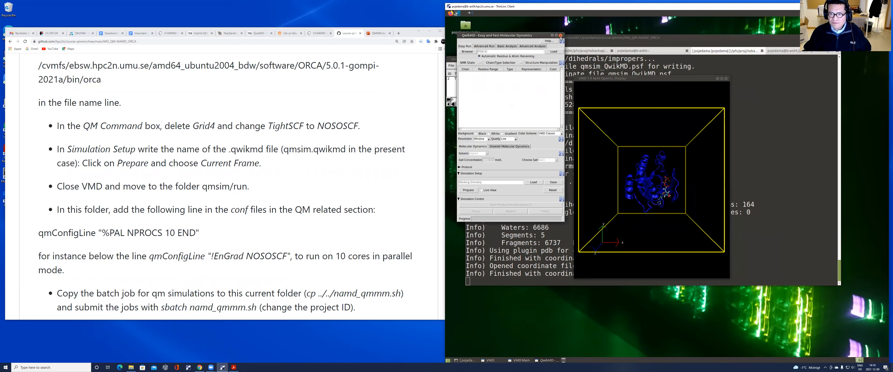
click(451, 65)
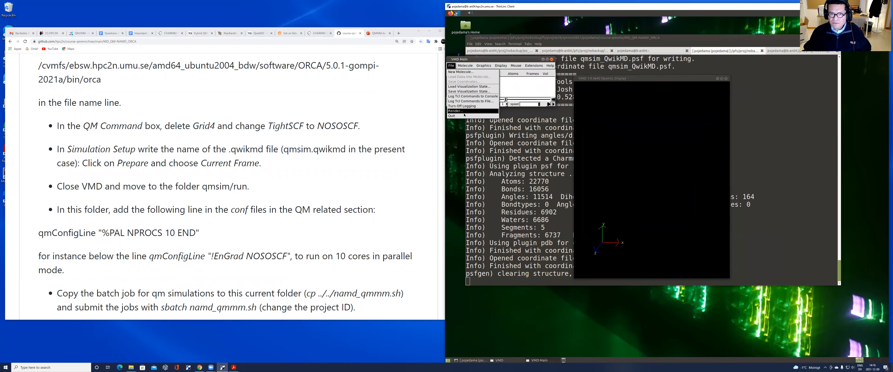
click(462, 117)
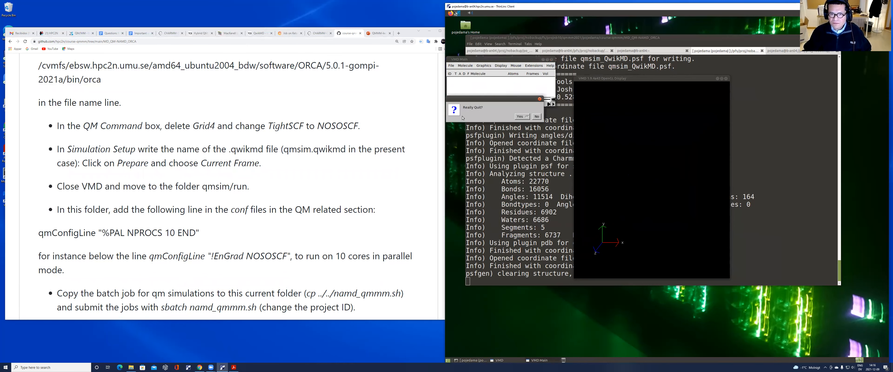
click(528, 117)
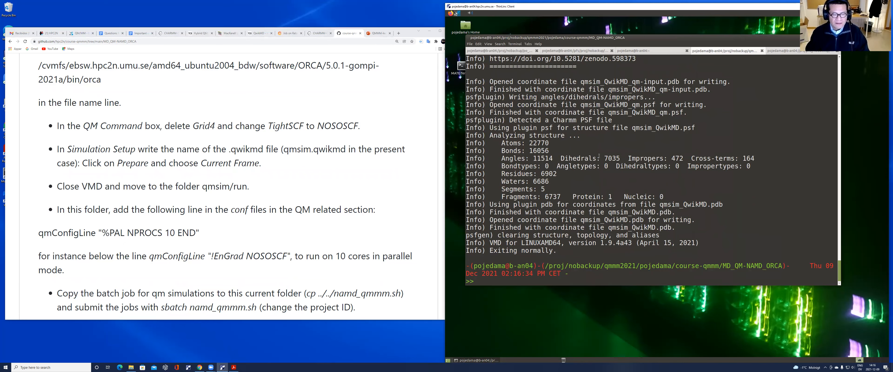
Change to the qmsim/run folder in the terminal and list its files, including a detailed listing
text(cd qmz)
key(BackSpace)
text(si)
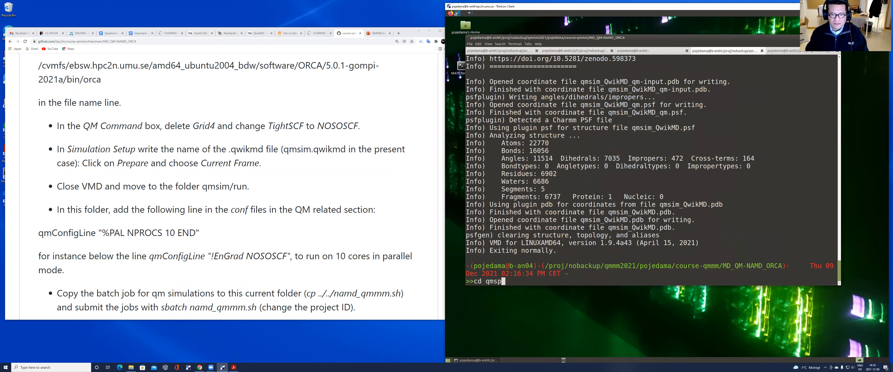
text(m)
text(/r)
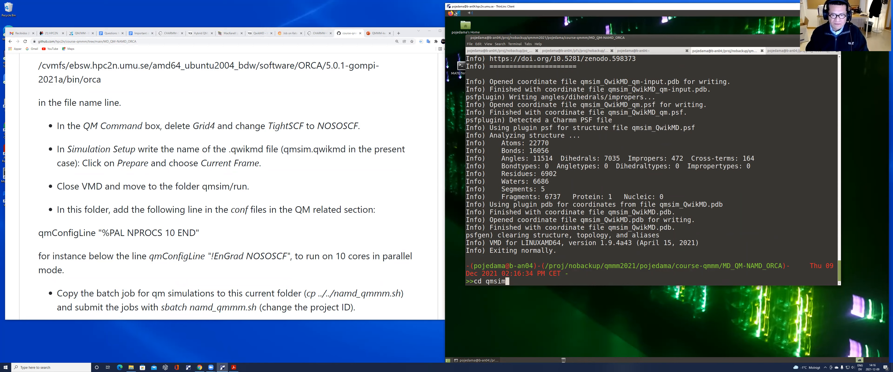
text(un)
key(Return)
text(ls)
key(Return)
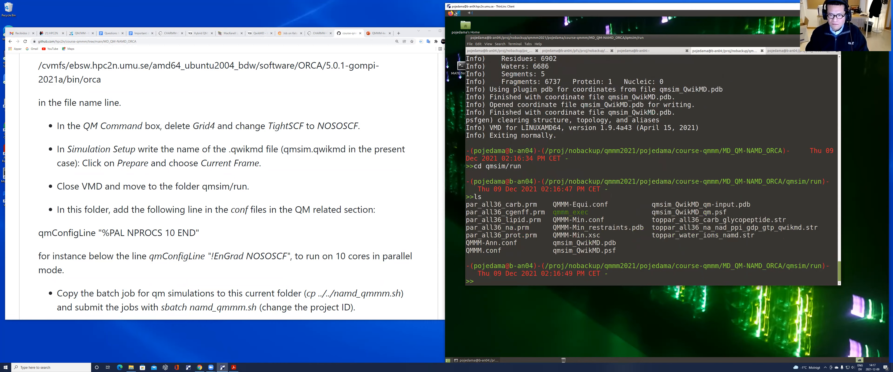
text(lh)
key(Return)
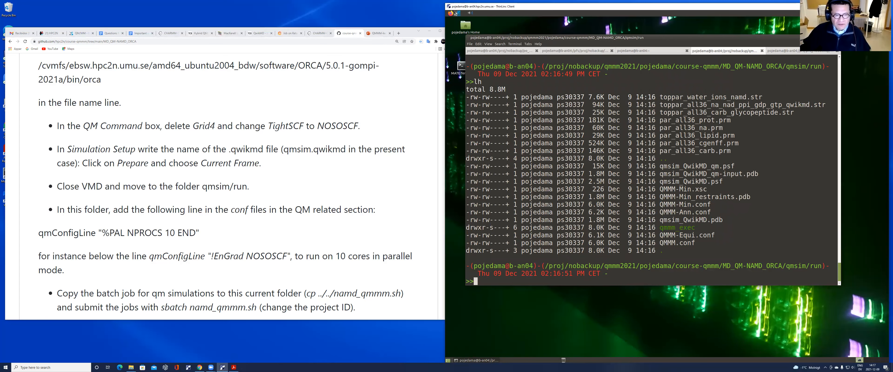
Open the minimization configuration file QMMM-Min.conf in vim
scroll(169, 226, down, 1)
scroll(169, 226, down, 3)
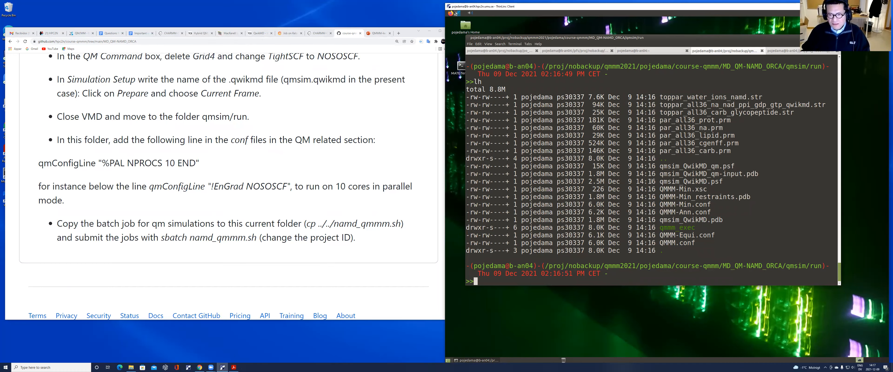
double_click(698, 205)
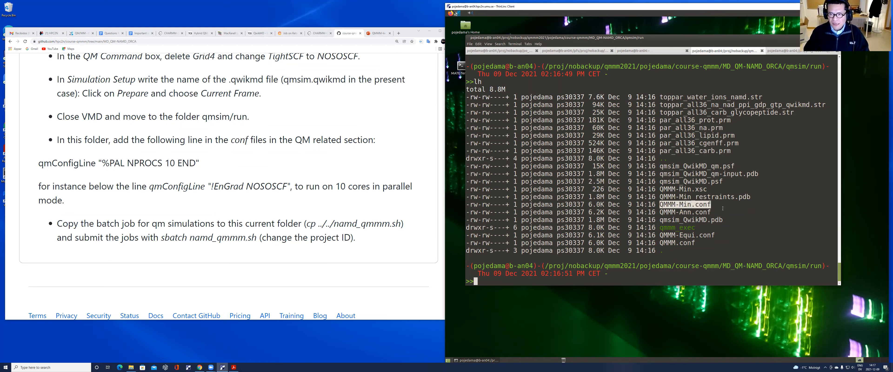
text(vim)
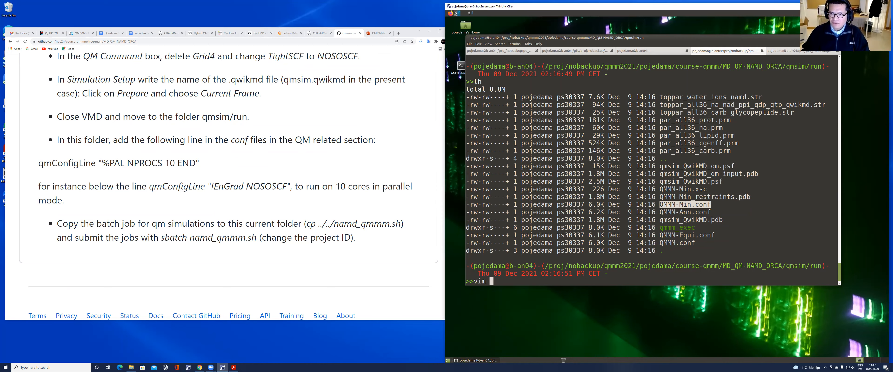
middle_click(770, 169)
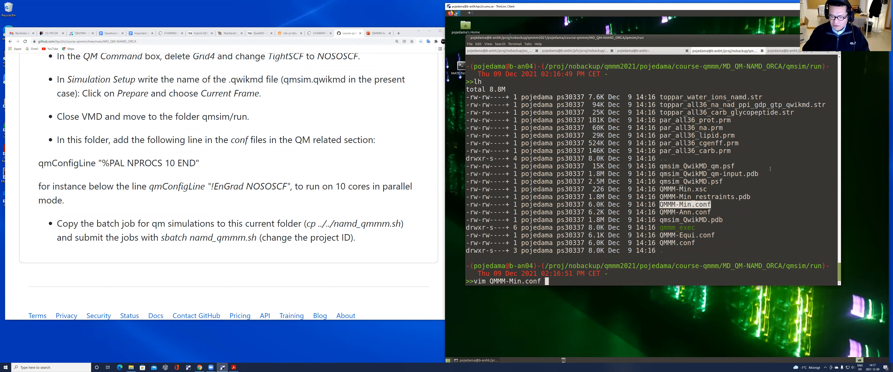
key(Return)
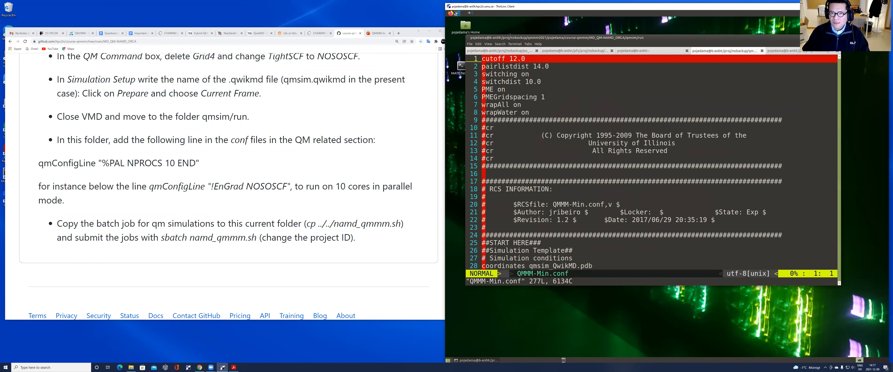
Look through the simulation conditions, constraints, output, thermostat, barostat, integrator and force field parameters of QMMM-Min.conf, down to the QM calculations section
key(Down)
key(Down)
key(Down)
key(Down)
key(Down)
key(Down)
key(Down)
key(Down)
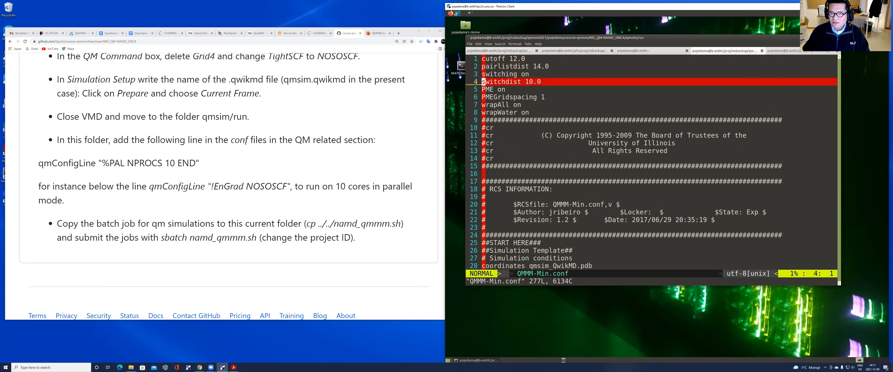
key(Down)
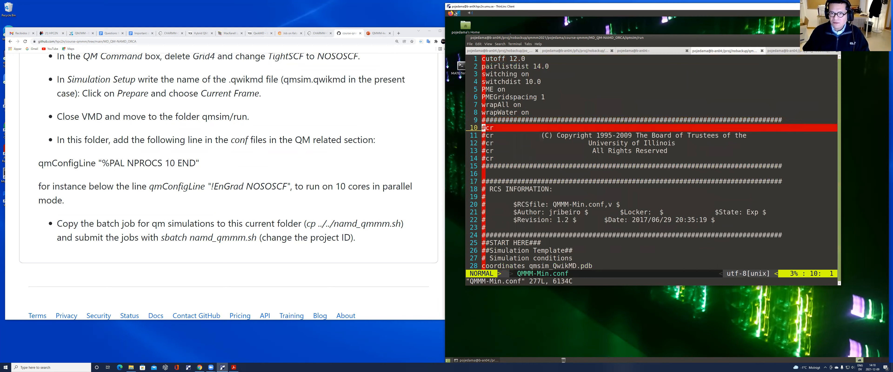
key(Down)
key(Down)
key(Down)
key(Down)
key(Down)
key(Down)
key(Down)
key(Down)
key(Down)
key(Down)
key(Down)
key(Down)
key(Down)
key(Down)
key(Down)
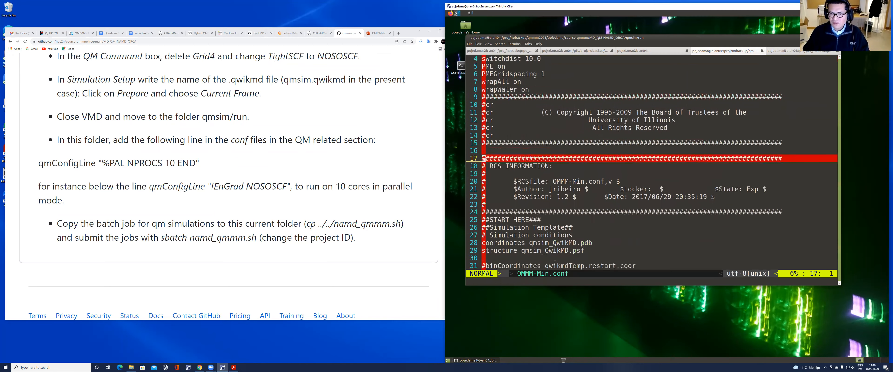
key(Down)
key(Down)
key(Down)
key(Down)
key(Down)
key(Down)
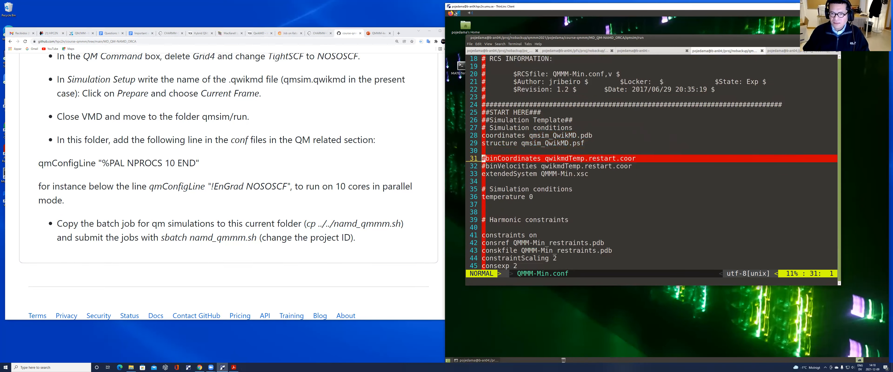
key(Down)
key(Down)
key(Down)
key(Down)
key(Down)
key(Down)
key(Down)
key(Down)
key(Down)
key(Down)
key(Down)
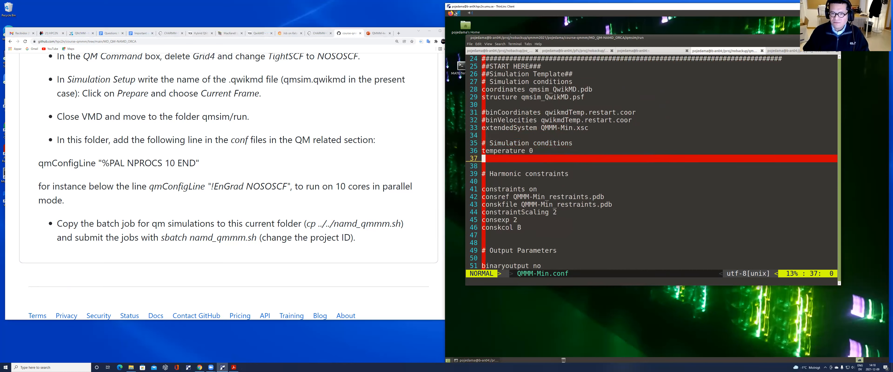
key(Down)
key(Down)
key(Down)
key(Down)
key(Down)
key(Down)
key(Down)
key(Down)
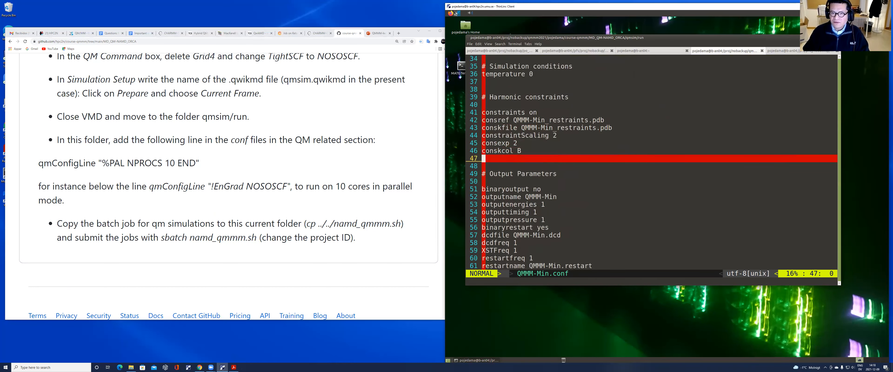
key(Down)
key(Down)
key(Down)
key(Down)
key(Down)
key(Down)
key(Down)
key(Down)
key(Down)
key(Down)
key(Down)
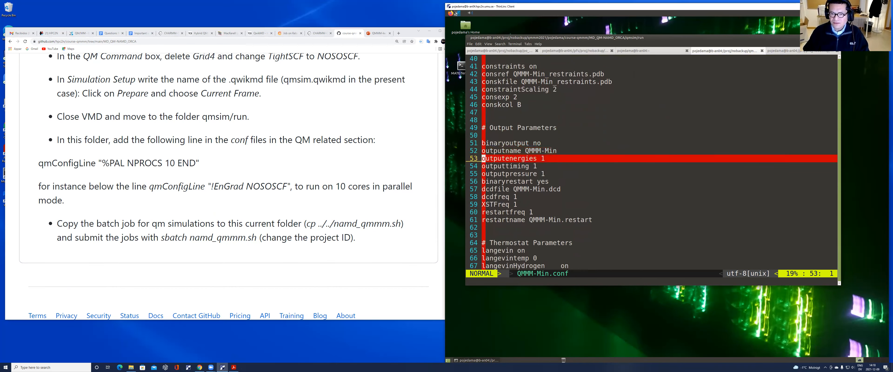
key(Down)
key(Down)
key(Down)
key(Down)
key(Down)
key(Down)
key(Down)
key(Down)
key(Down)
key(Down)
key(Down)
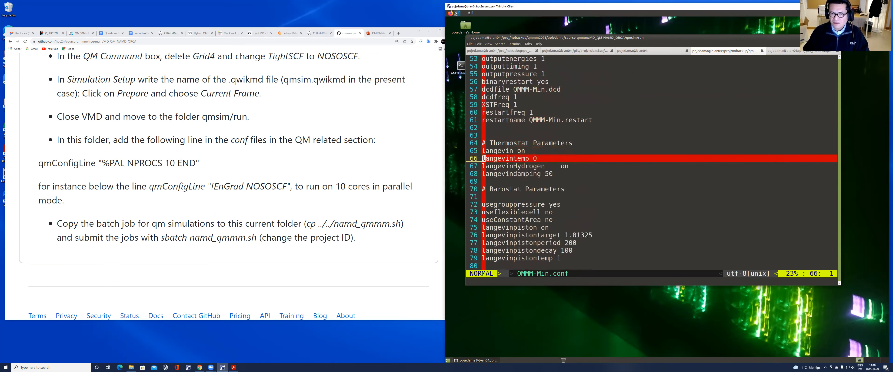
key(Down)
key(Down)
key(Down)
key(Down)
key(Down)
key(Down)
key(Down)
key(Down)
key(Down)
key(Down)
key(Down)
key(Down)
key(Down)
key(Down)
key(Down)
key(Down)
key(Down)
key(Down)
key(Down)
key(Down)
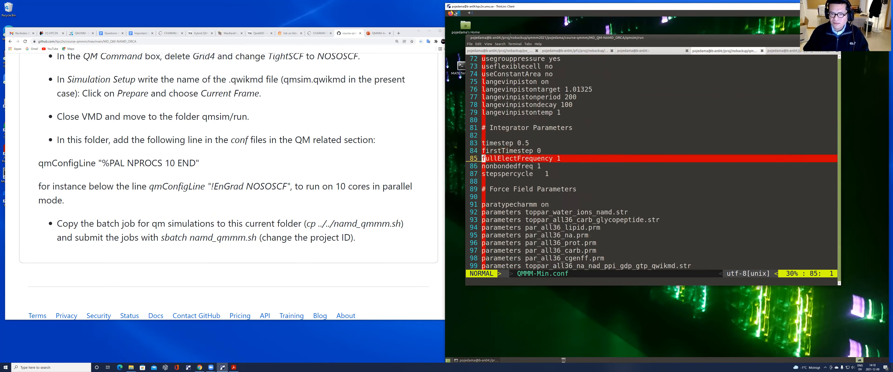
key(Down)
key(Down)
key(Down)
key(Down)
key(Down)
key(Down)
key(Down)
key(Down)
key(Down)
key(Down)
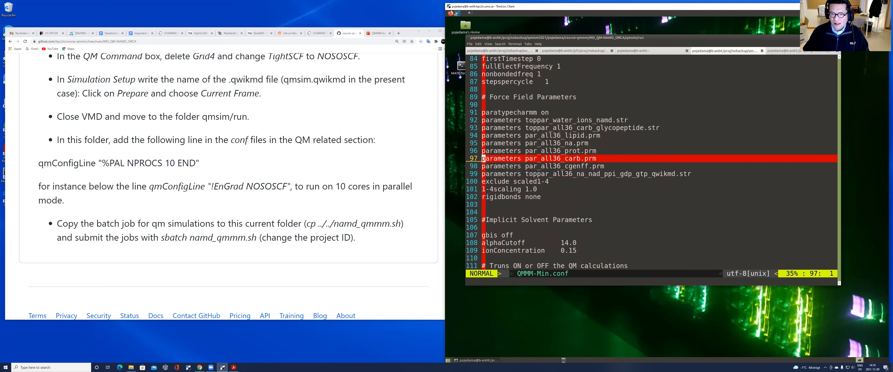
key(Down)
key(Down)
key(Down)
key(Down)
key(Down)
key(Down)
key(Down)
key(Down)
key(Down)
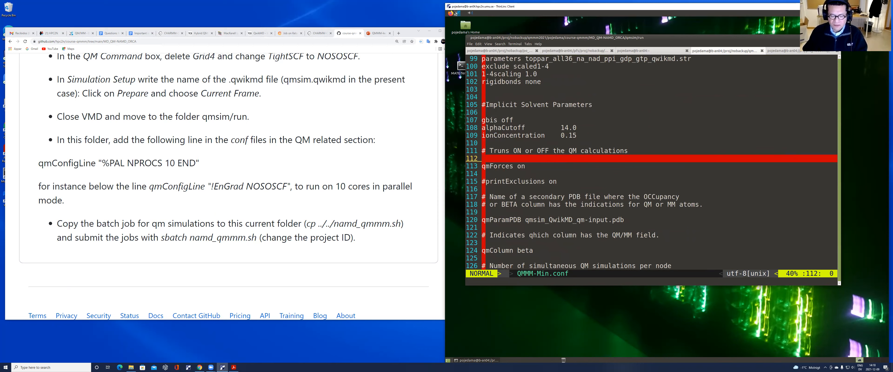
Review the qmForces, qmParamPDB and qmColumn settings at the start of the QM section in QMMM-Min.conf
key(Down)
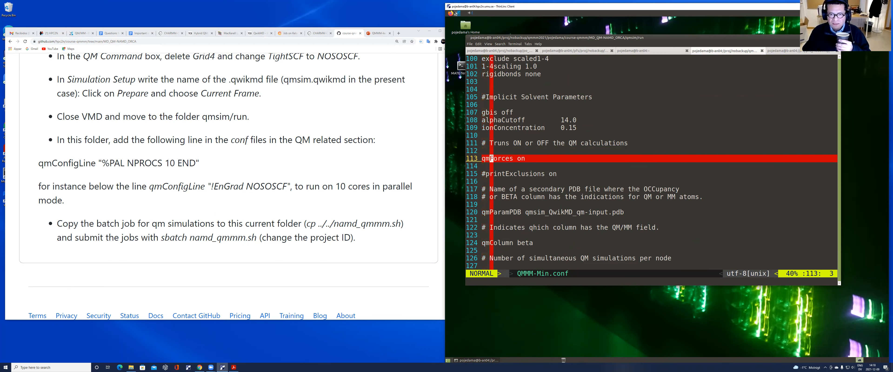
key(Down)
key(Up)
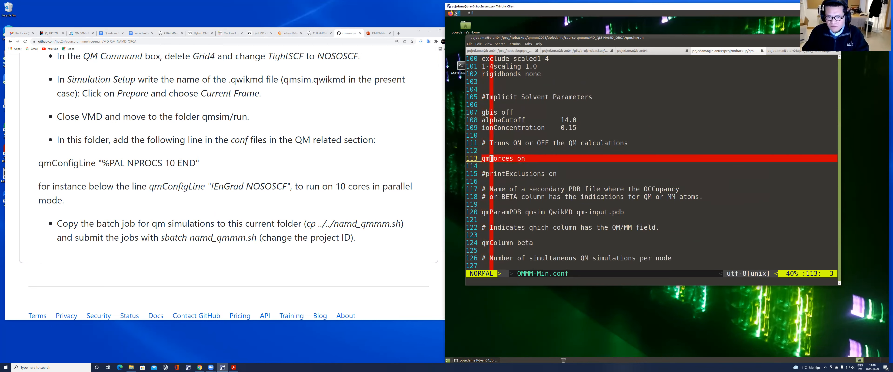
key(Down)
key(Down)
key(Down)
key(Down)
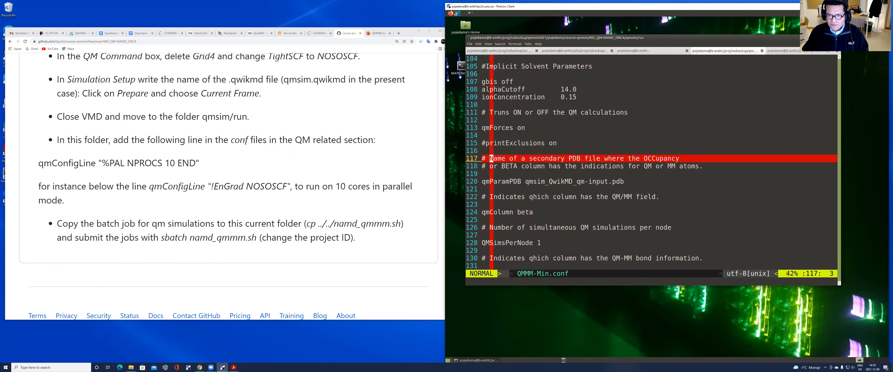
key(Down)
key(Down)
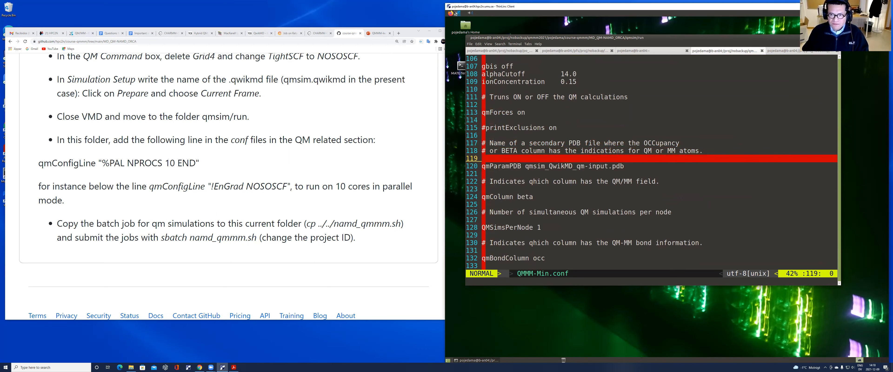
key(Down)
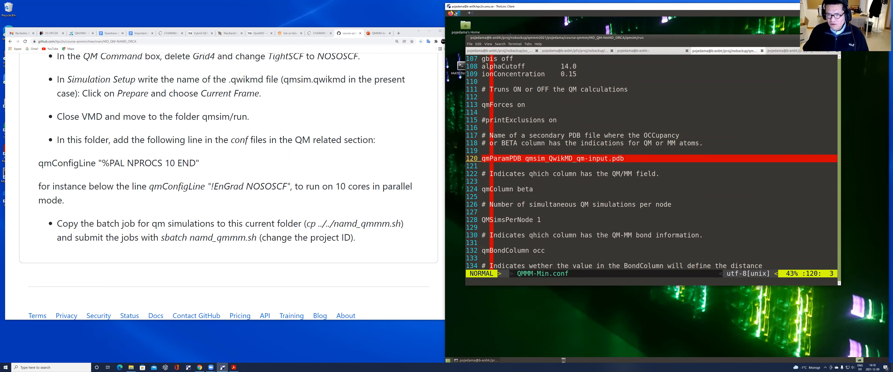
key(j)
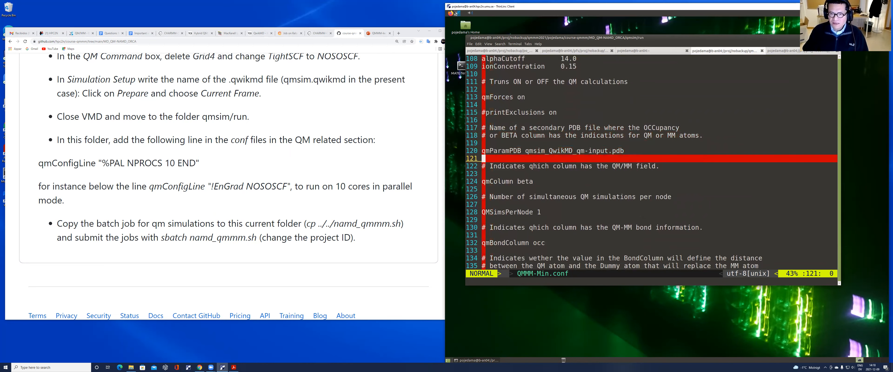
key(j)
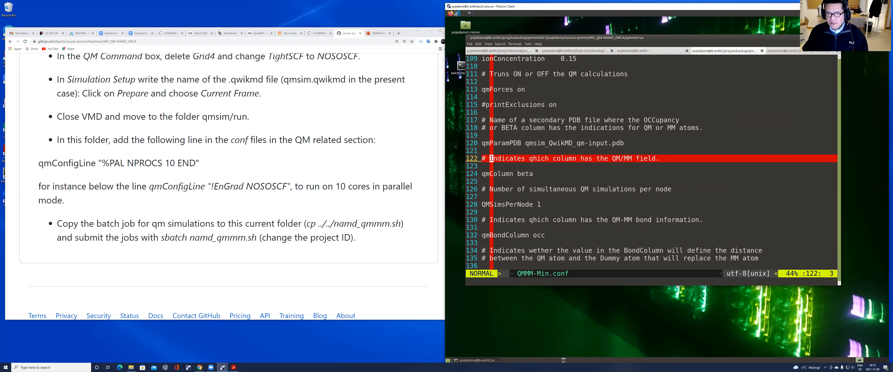
key(j)
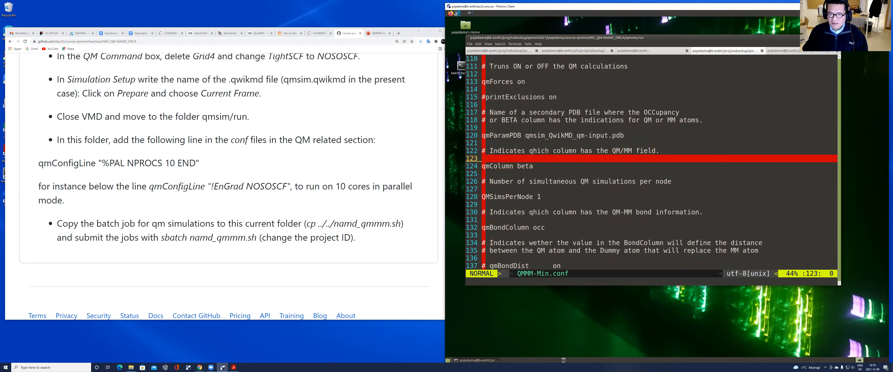
key(k)
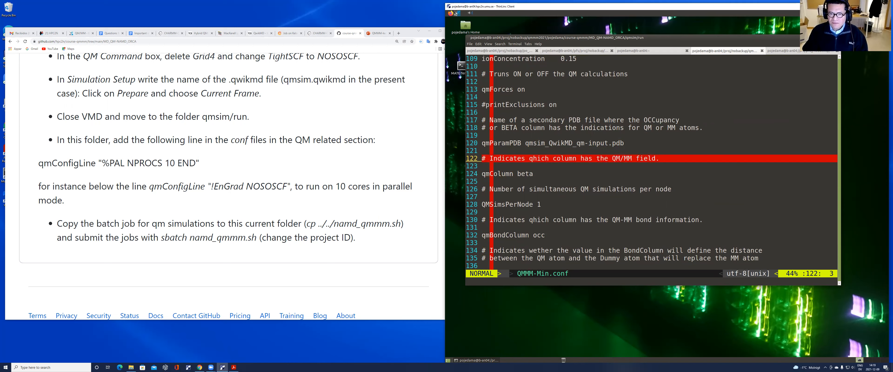
key(j)
key(j)
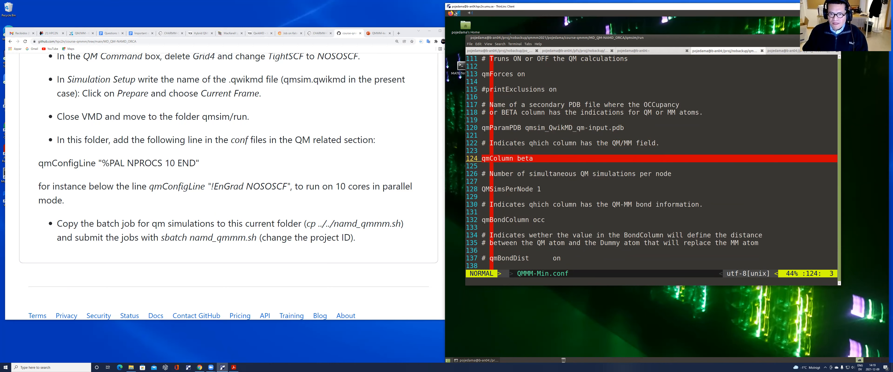
Examine the QMSimsPerNode setting for the number of simultaneous QM simulations per node
key(j)
key(j)
key(j)
key(j)
key(j)
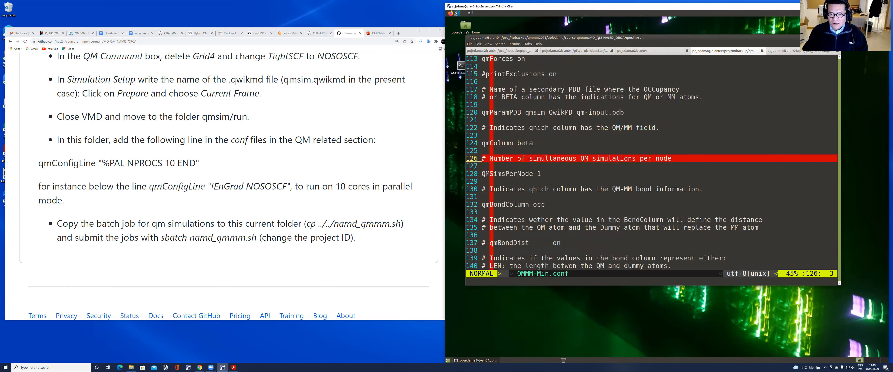
key(j)
key(j)
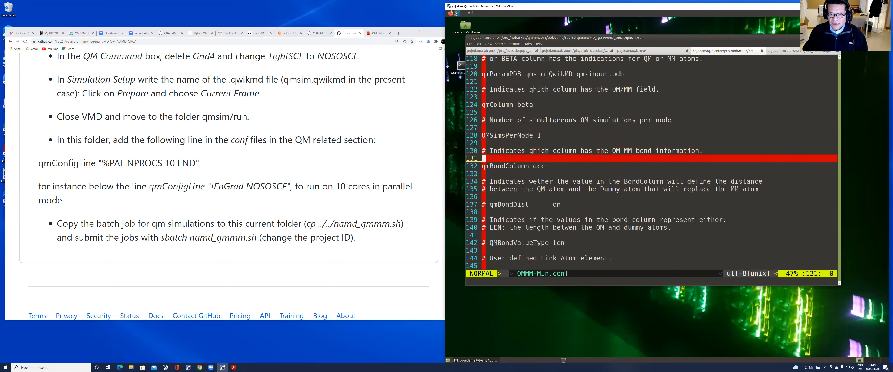
key(k)
key(k)
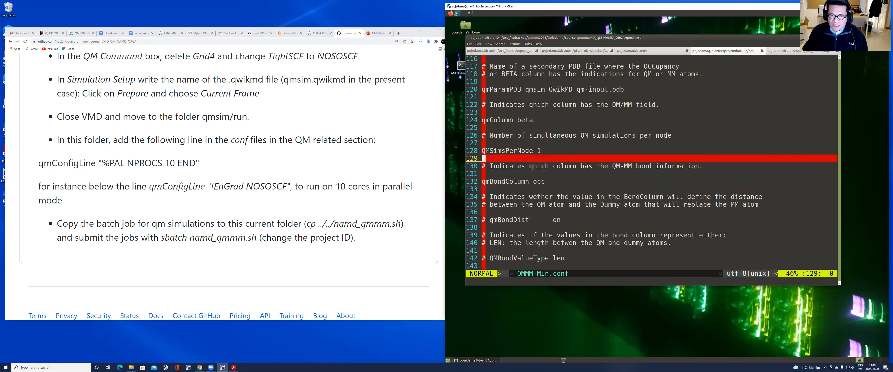
key(k)
key(k)
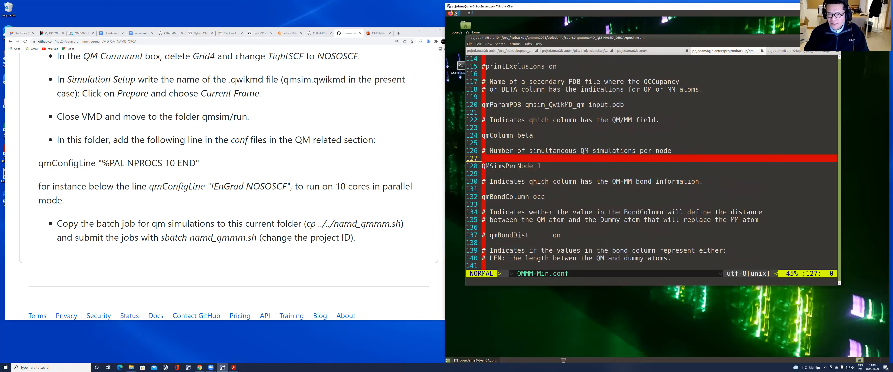
key(k)
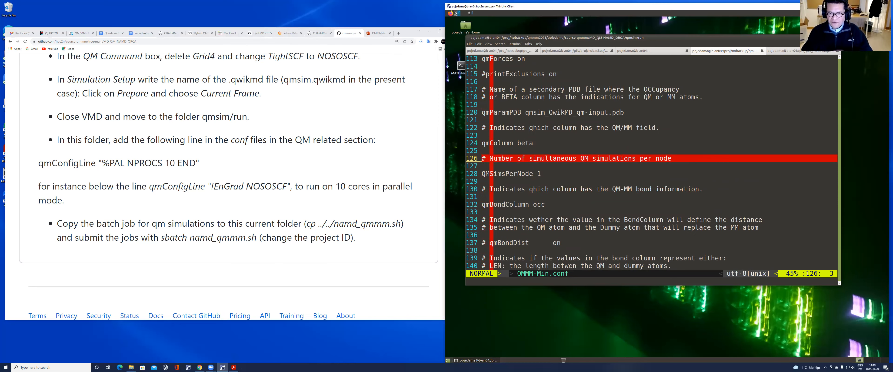
key(j)
key(j)
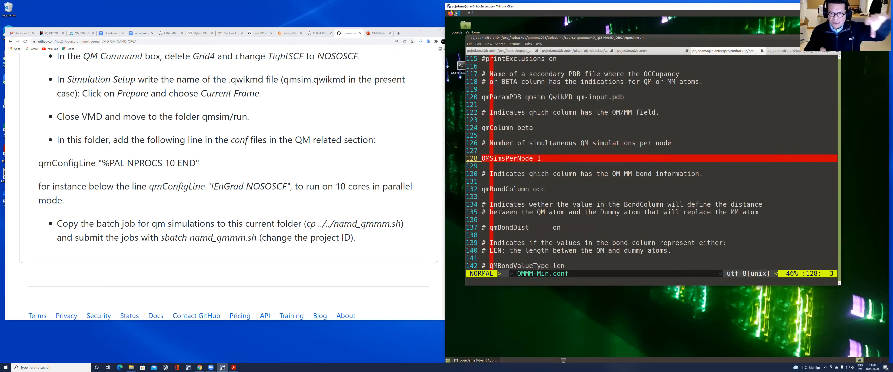
key(j)
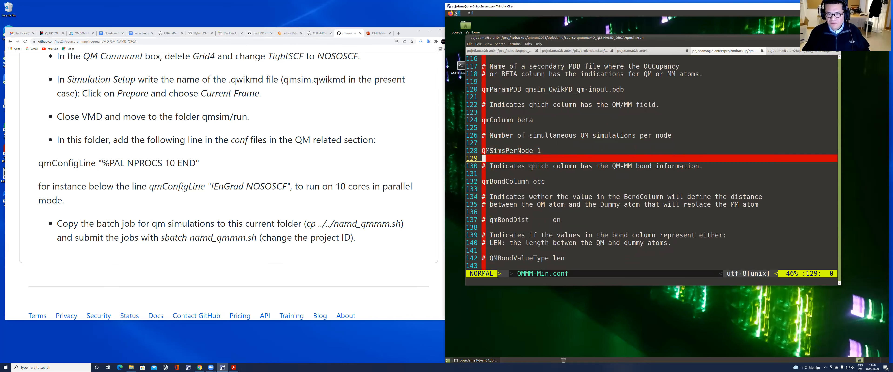
Look through the qmBondColumn, qmBondDist and QMBondValueType settings for the QM-MM bonds
key(j)
key(j)
key(j)
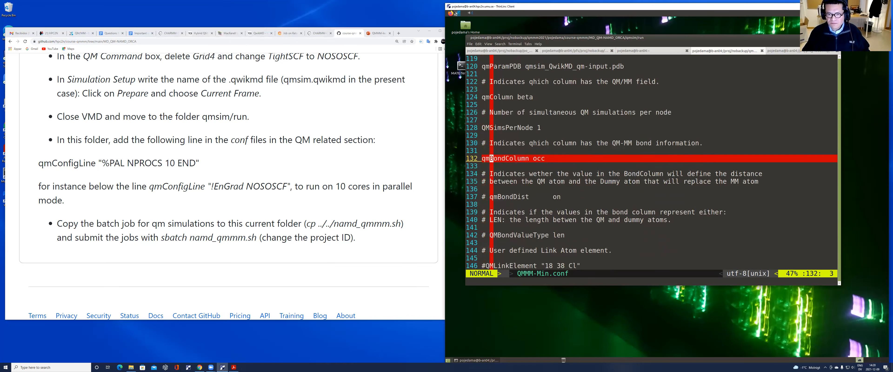
key(j)
key(j)
key(j)
key(j)
key(j)
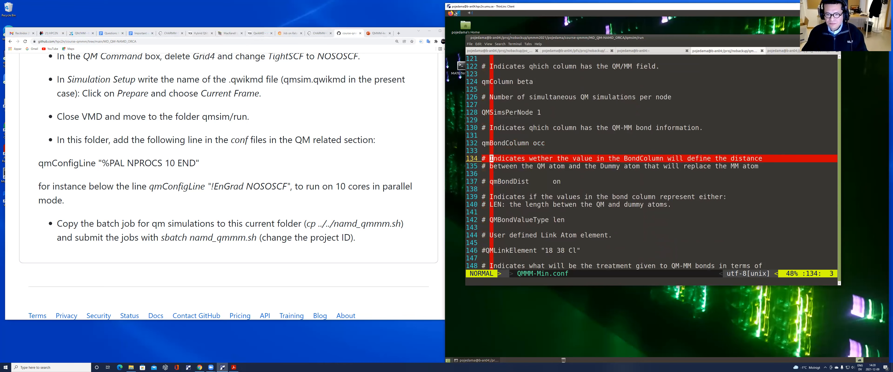
key(j)
key(j)
key(j)
key(j)
key(j)
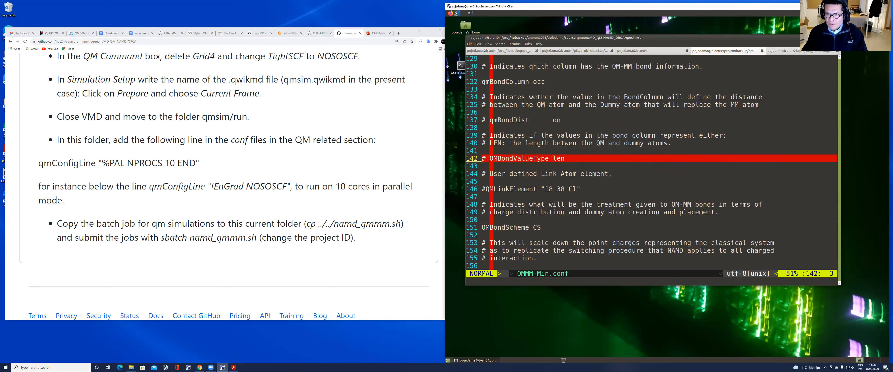
Return to the comment about the QM-MM bond information column and reread the qmBondColumn setting
key(Up)
key(Up)
key(Up)
key(Up)
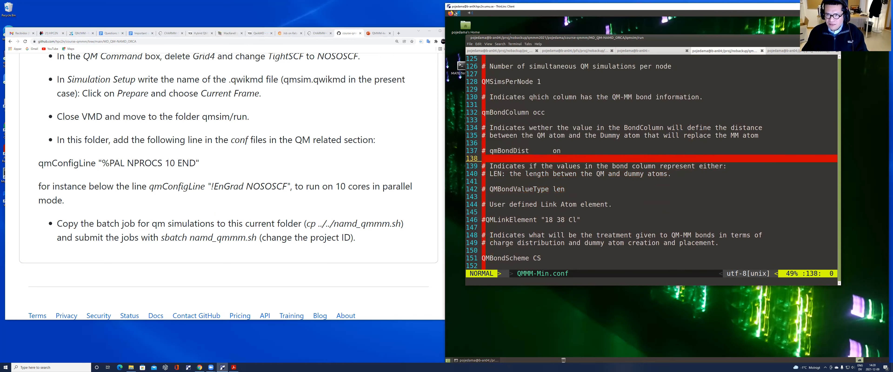
key(Up)
key(Up)
key(Up)
key(Up)
key(Up)
key(Up)
key(Up)
key(Up)
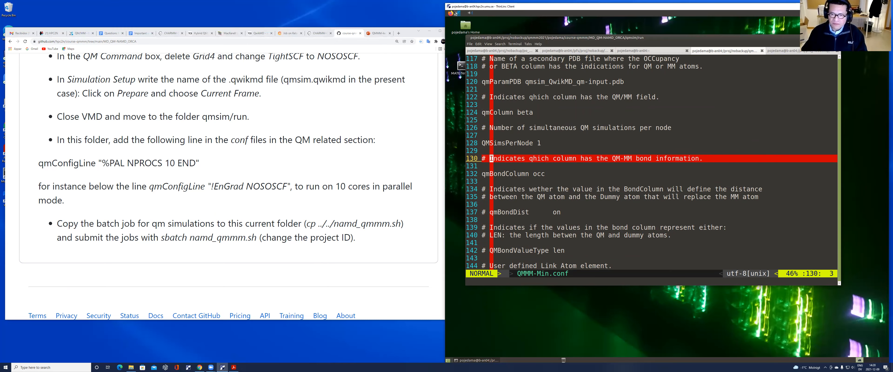
Read on through the bond distance and bond value type options to the user-defined link atom element QMLinkElement
key(j)
key(j)
key(j)
key(j)
key(j)
key(j)
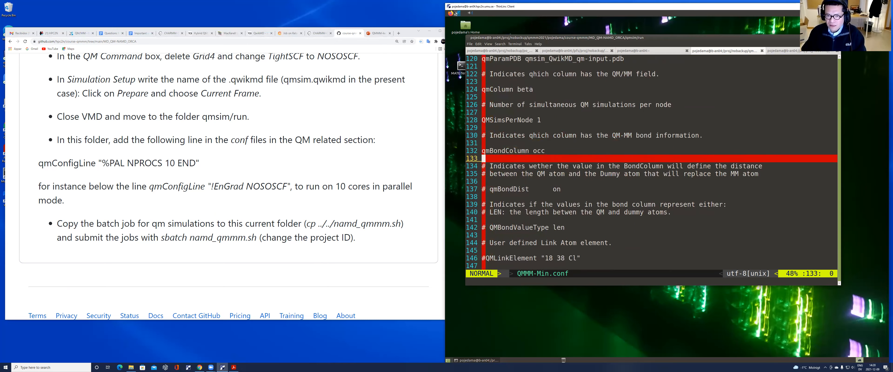
key(j)
key(j)
key(j)
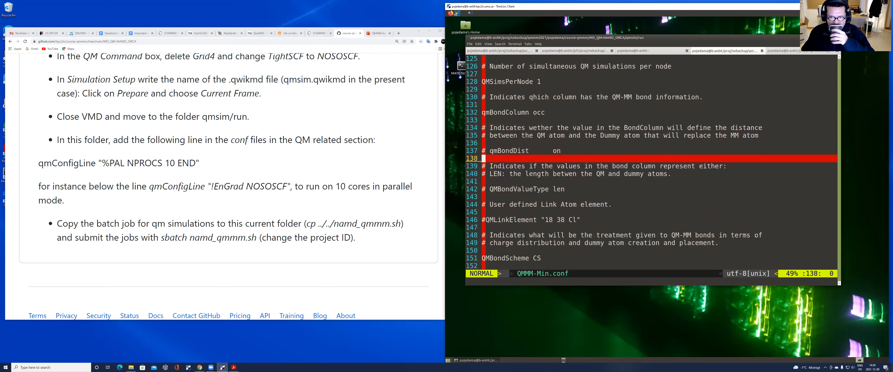
key(j)
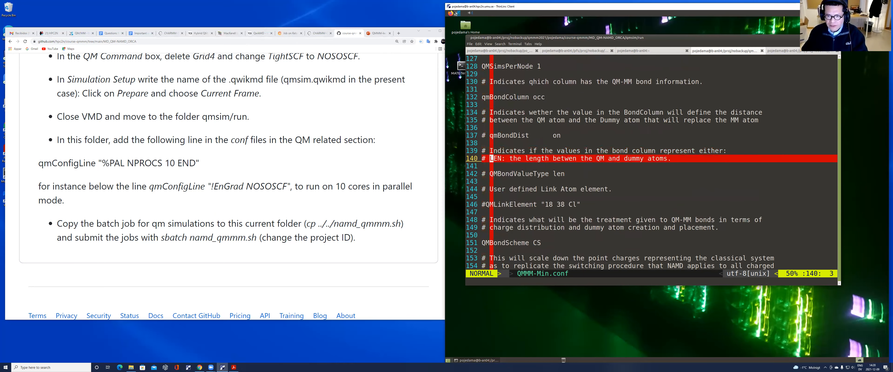
key(j)
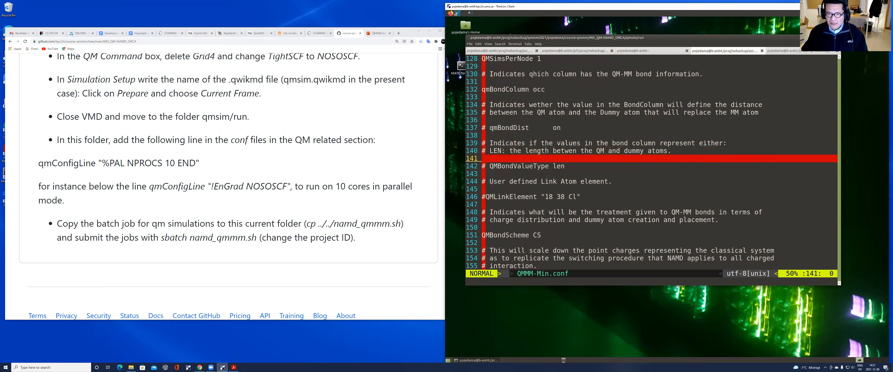
key(j)
key(j)
key(j)
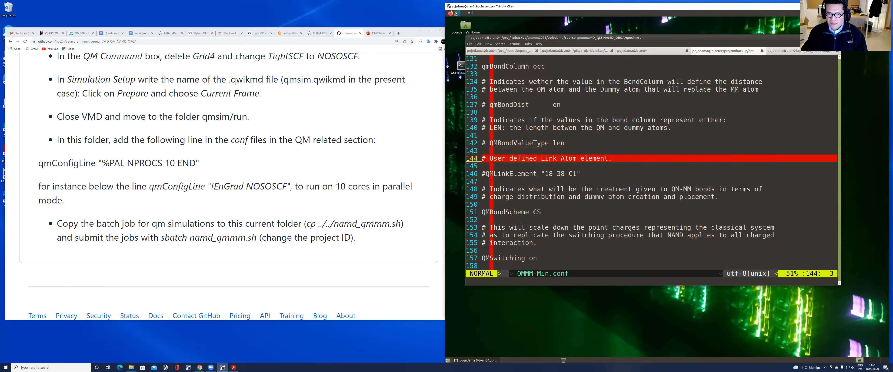
key(j)
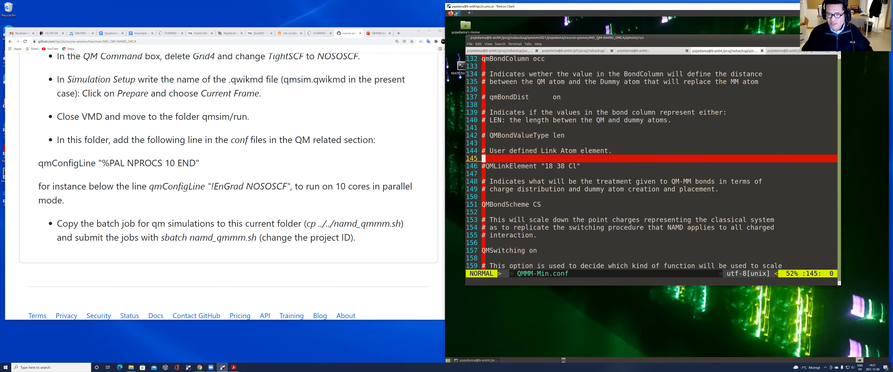
Examine the QMBondScheme treatment of QM-MM bonds and the QMSwitching option that scales down the classical point charges
key(Down)
key(Down)
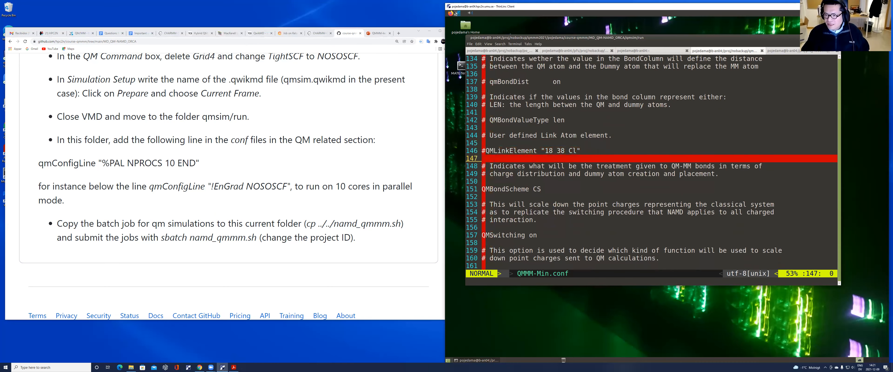
key(Down)
key(Down)
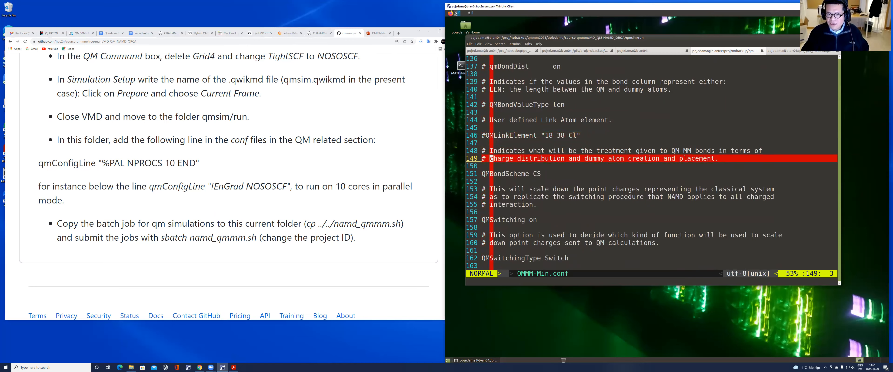
key(Down)
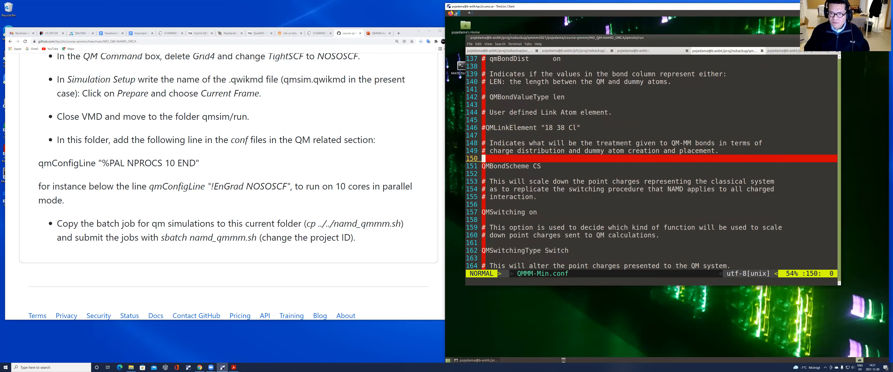
key(j)
key(j)
key(j)
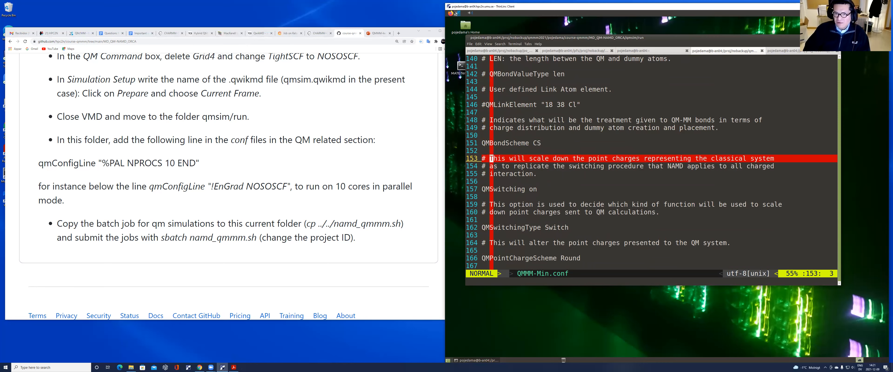
key(j)
key(j)
key(j)
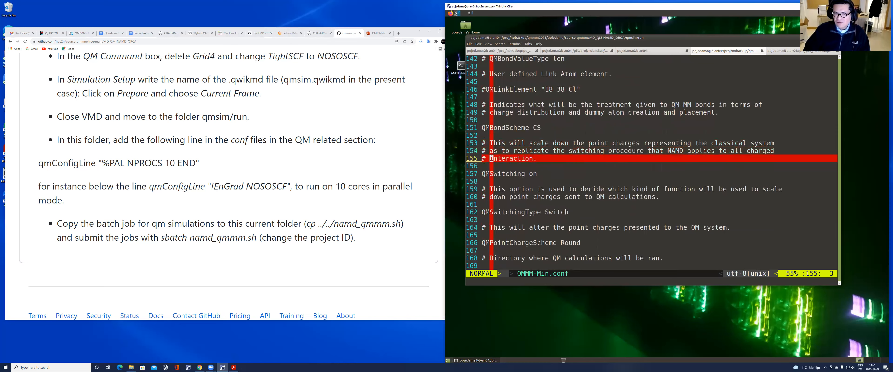
key(j)
key(j)
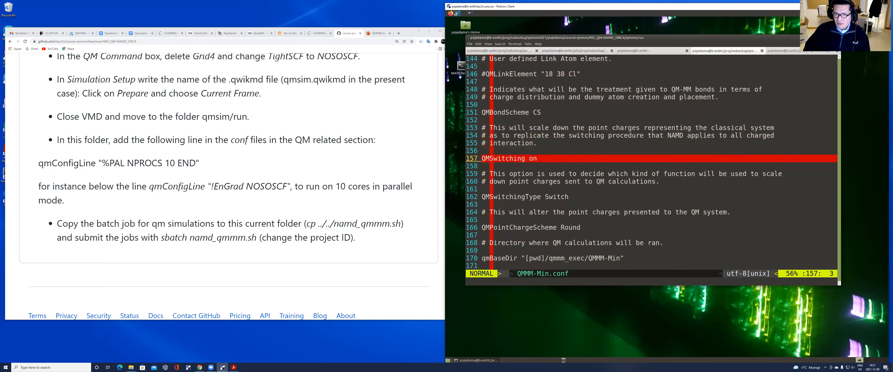
key(j)
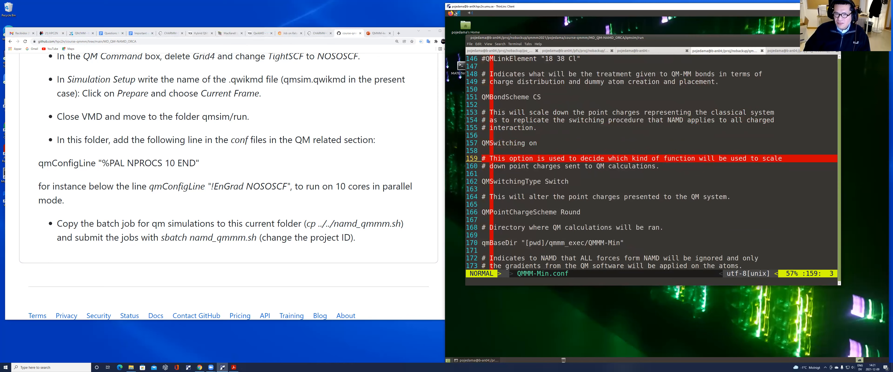
Read through the QMSwitchingType option for scaling the point charges and the QMPointChargeScheme setting in QMMM-Min.conf
key(j)
key(j)
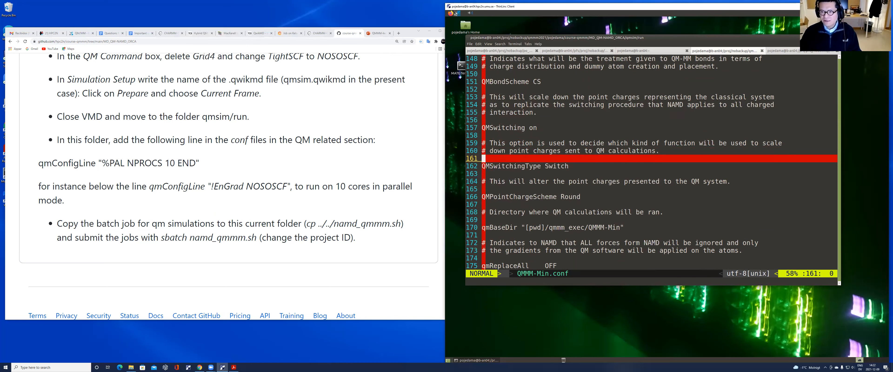
key(Down)
key(Down)
key(Down)
key(Down)
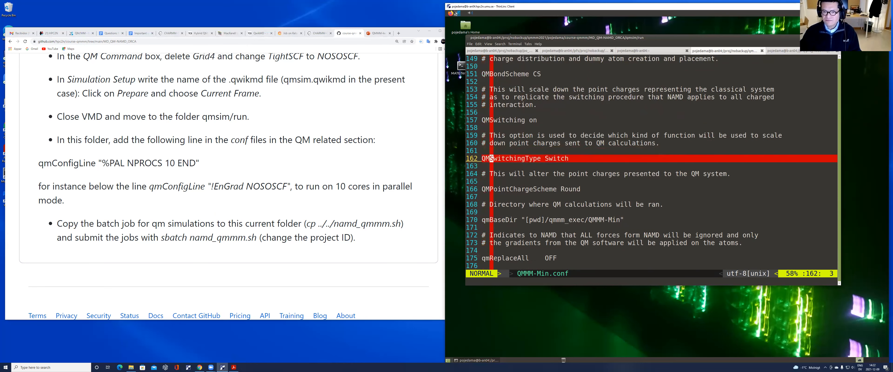
key(Down)
key(Down)
key(Down)
key(Down)
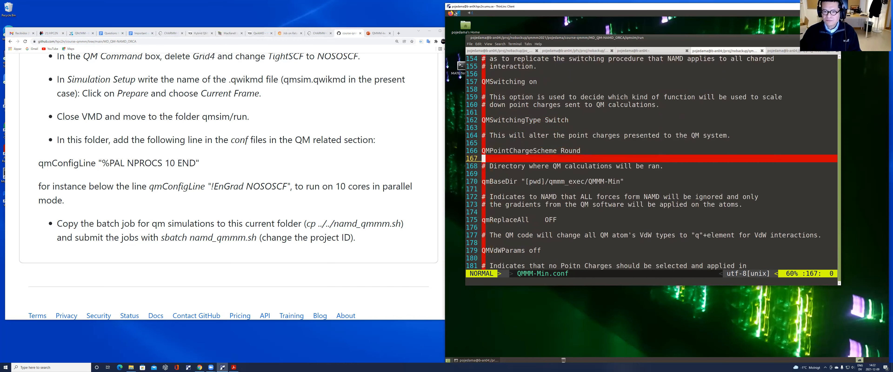
Examine the qmBaseDir line that sets the directory where the QM calculations run, up to its path
key(Down)
key(Right)
key(Right)
key(Right)
key(Right)
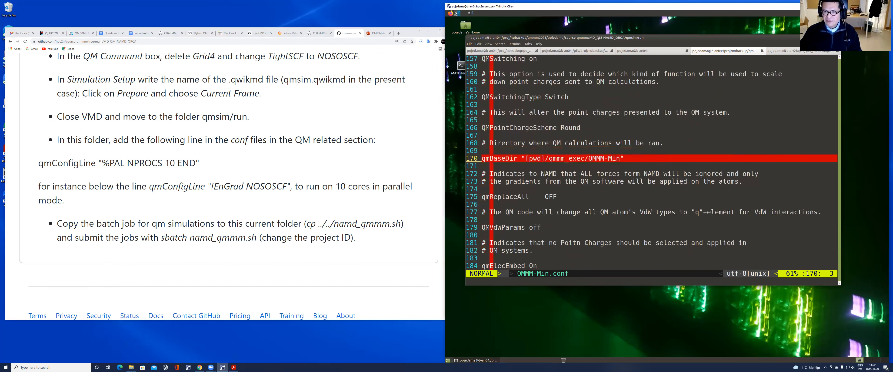
key(Right)
key(Right)
key(Right)
key(Right)
key(Right)
key(Right)
key(Right)
key(Right)
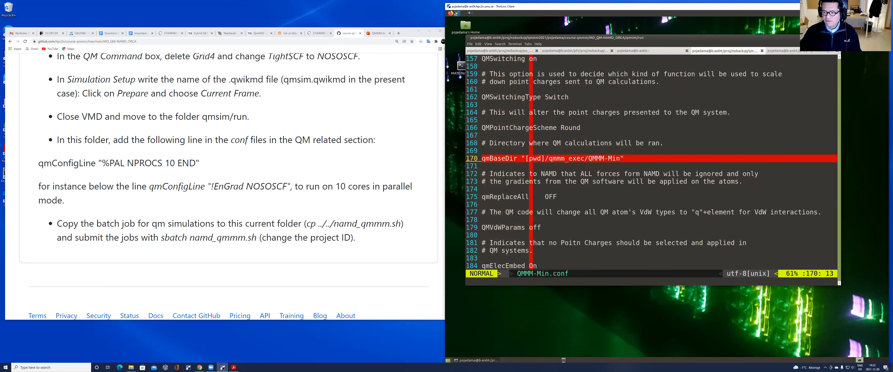
Read the qmReplaceAll option on ignoring NAMD forces and the QMVdWParams option for the QM atoms' VdW types
key(Down)
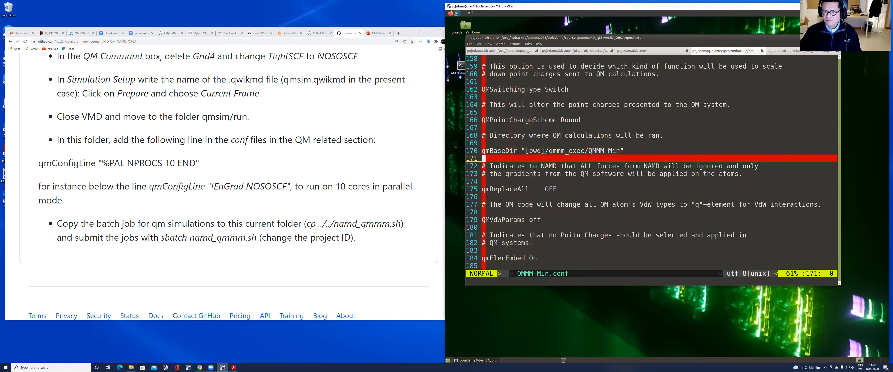
key(Down)
key(Down)
key(Down)
key(Down)
key(Down)
key(Down)
key(Down)
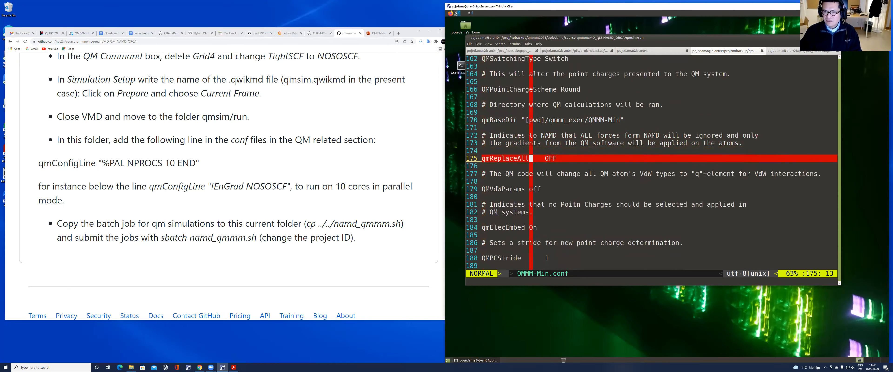
key(Down)
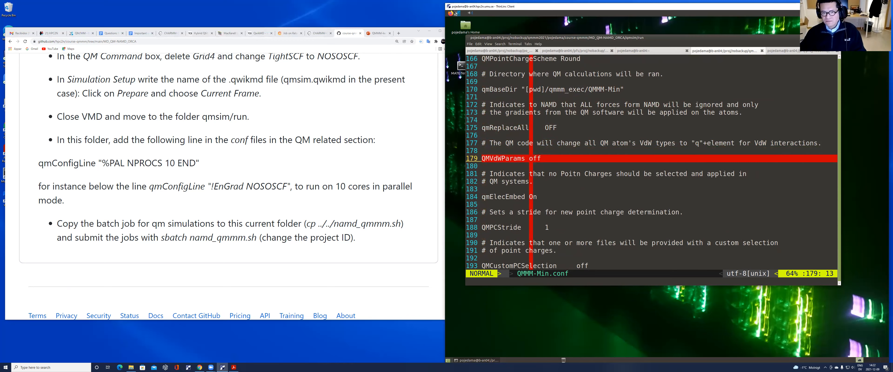
Examine the qmElecEmbed setting that controls whether point charges are applied in the QM systems
key(Down)
key(Down)
key(Down)
key(Down)
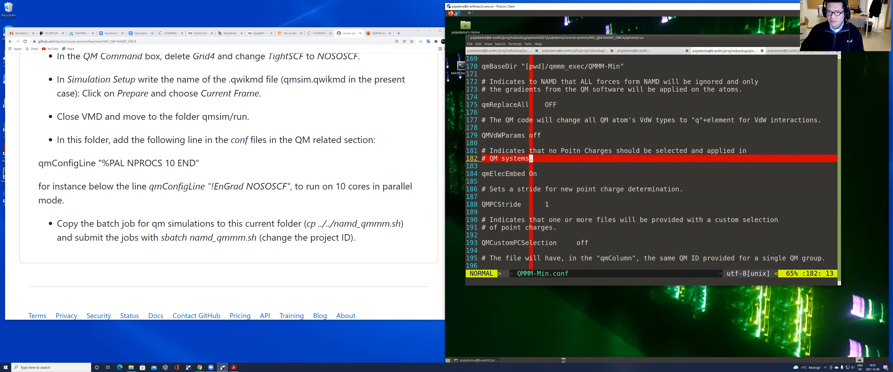
key(Down)
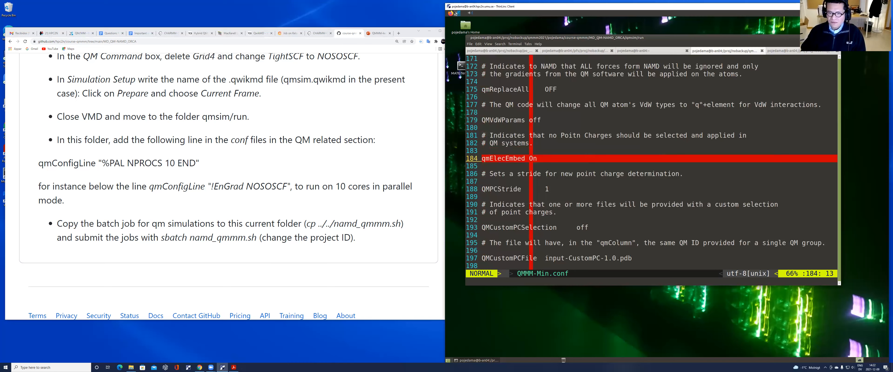
key(Down)
key(Down)
key(Down)
key(Down)
key(Down)
key(Down)
key(Down)
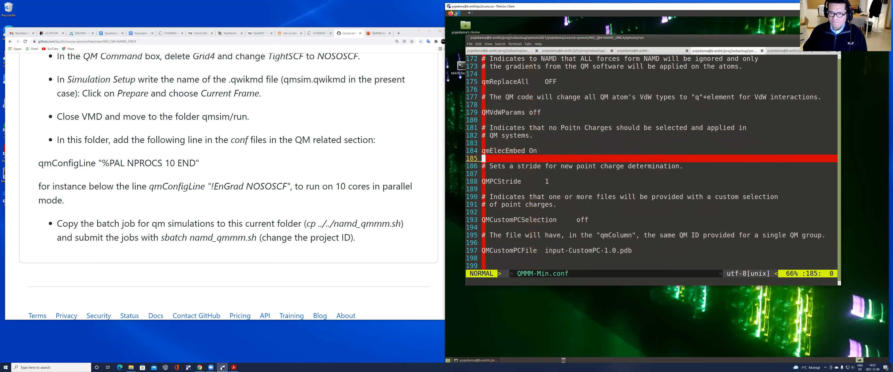
Look over the QMPCStride setting and the comment on providing a custom selection of point charges
key(Down)
key(Down)
key(Down)
key(Down)
key(Down)
key(Down)
key(Down)
key(Down)
key(Down)
key(Down)
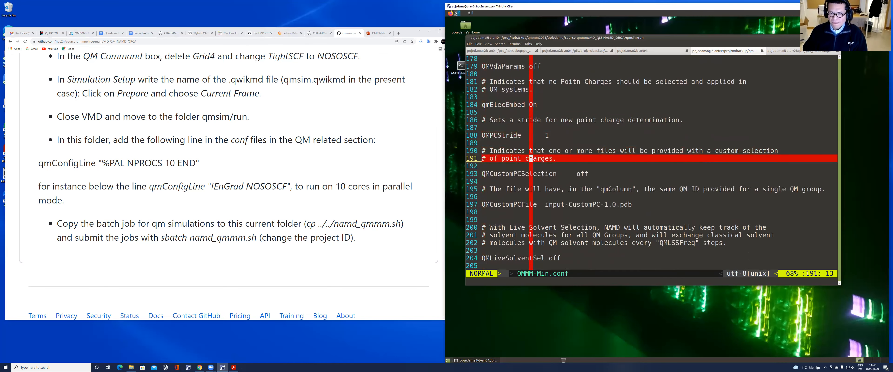
Skim the custom point charge file and Live Solvent Selection settings down to the QMLSSRef residue line
key(Down)
key(Down)
key(Down)
key(Down)
key(Down)
key(Down)
key(Down)
key(Down)
key(Down)
key(Down)
key(Down)
key(Down)
key(Down)
key(Down)
key(Down)
key(Down)
key(Down)
key(Down)
key(Down)
key(Down)
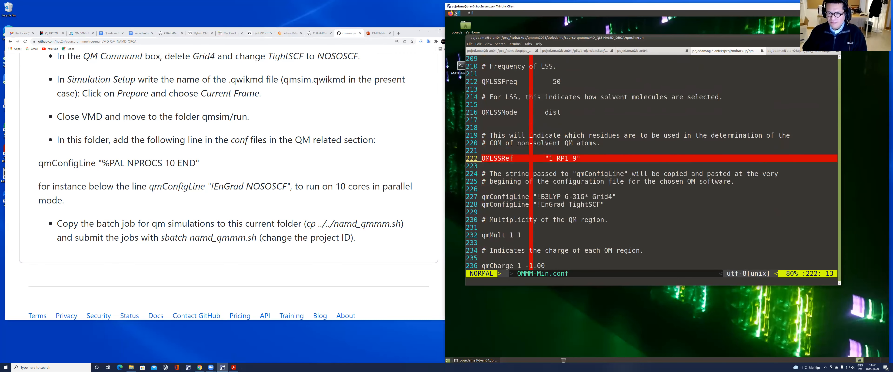
Review the qmConfigLine entries, the qmMult multiplicity and the qmCharge charge of the QM region
key(Down)
key(Down)
key(Down)
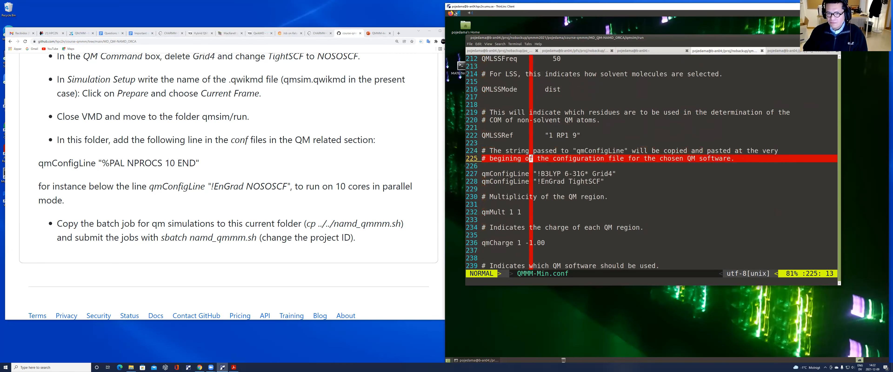
key(Down)
key(Down)
key(Down)
key(Down)
key(Down)
key(Down)
key(Down)
key(Down)
key(Down)
key(Down)
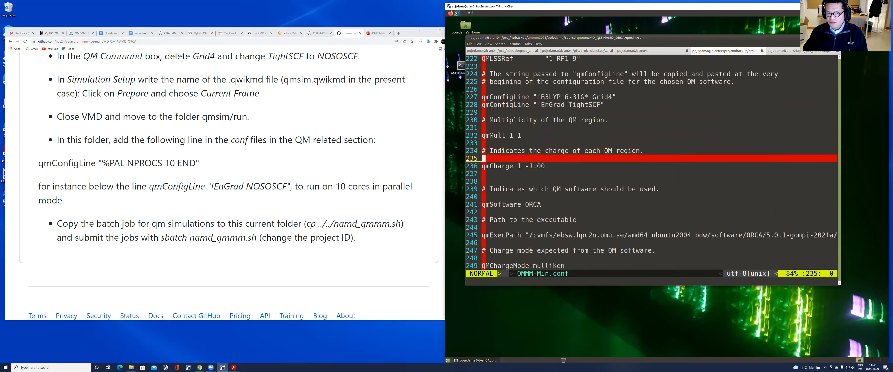
key(Down)
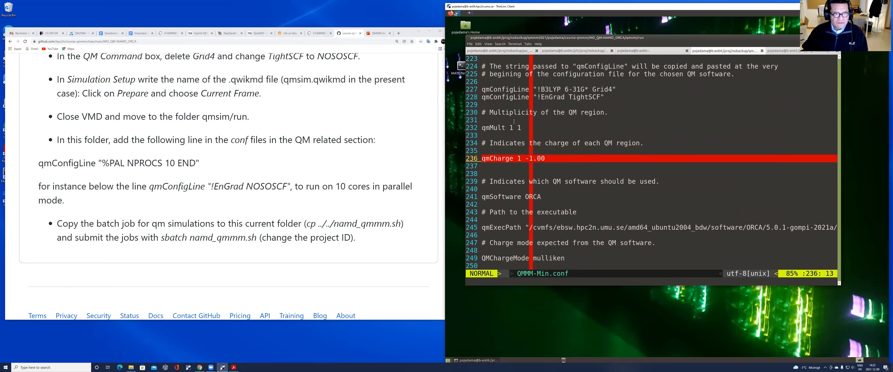
Switch to the Hybrid QM/MM NAMD page in the browser and copy its web address
click(200, 33)
scroll(230, 84, up, 3)
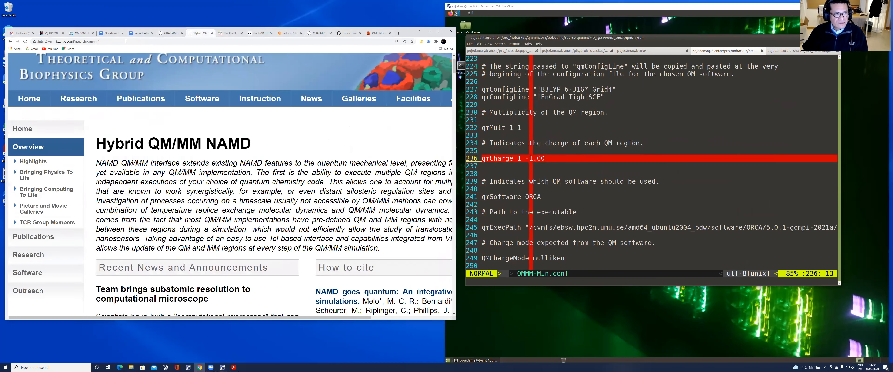
click(80, 41)
right_click(85, 41)
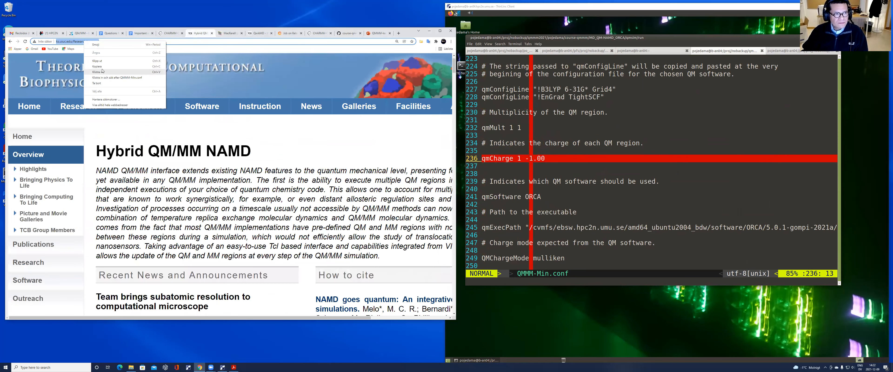
click(99, 67)
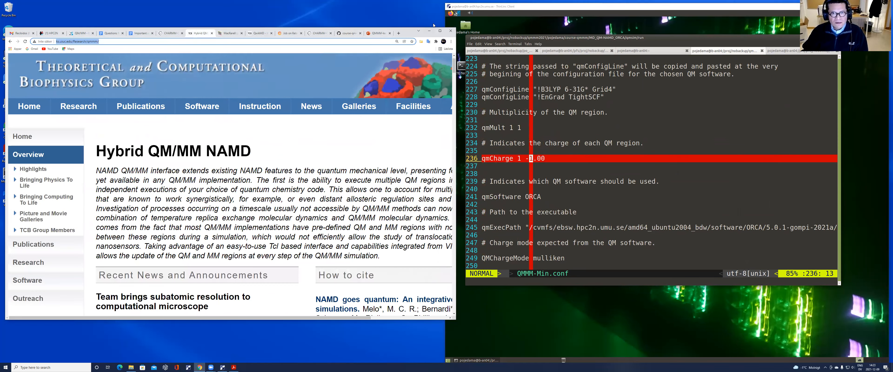
click(433, 25)
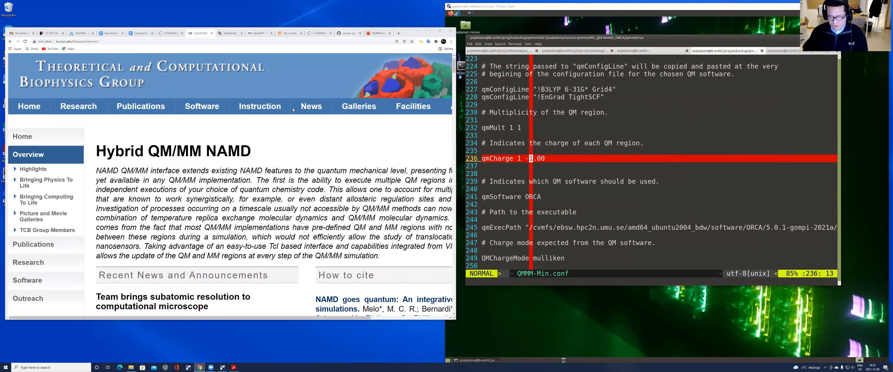
mouse_move(344, 104)
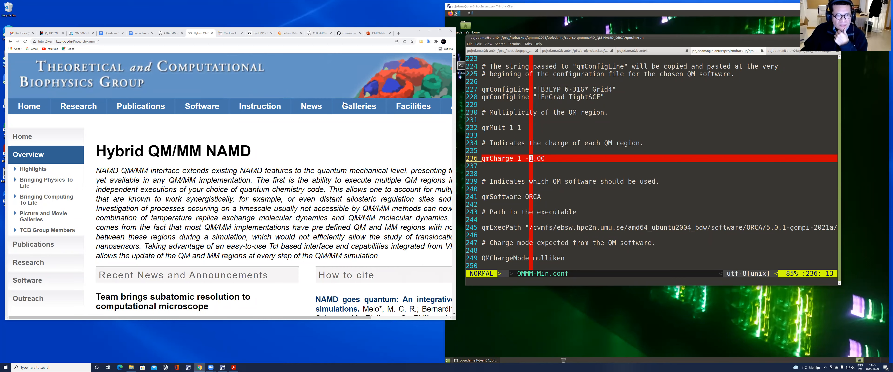
Switch back to the terminal, then save QMMM-Min.conf and quit vim
click(564, 124)
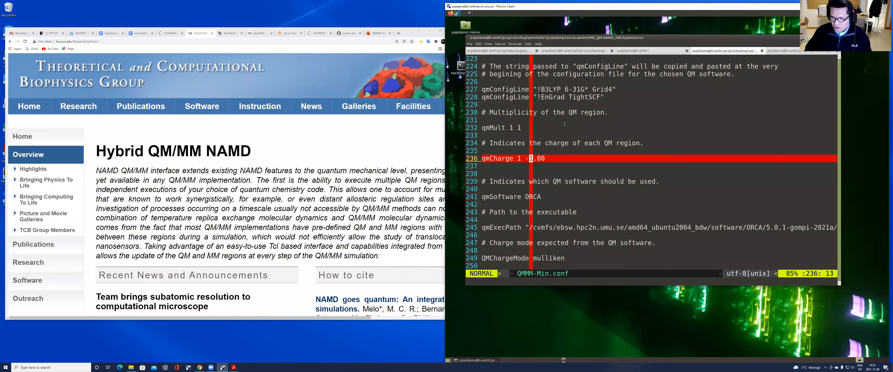
text(:wq)
key(Return)
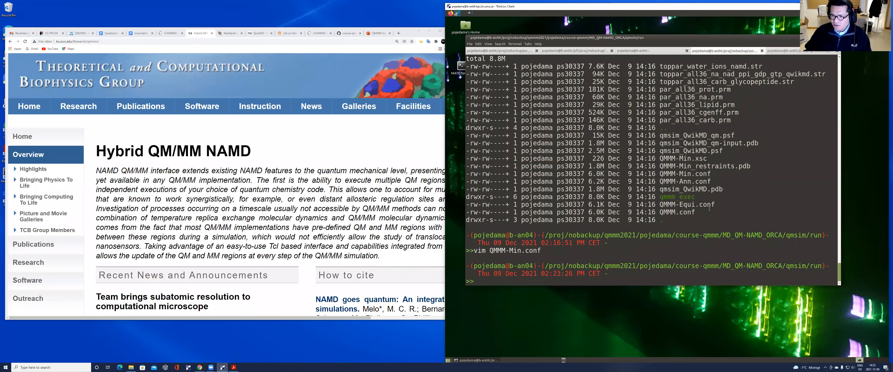
Go up two levels to the MD_QM-NAMD_ORCA folder and list its files in detail
drag(783, 266, 723, 264)
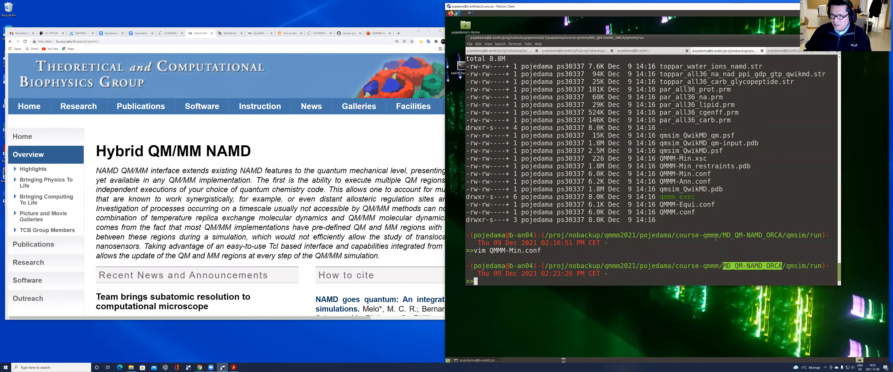
click(696, 226)
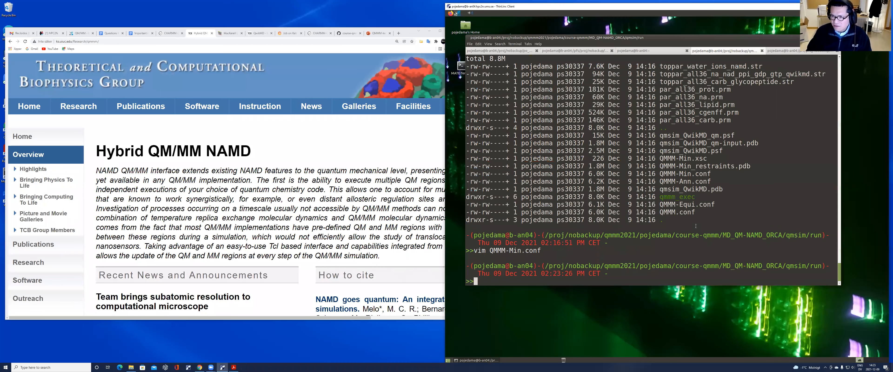
text(cd ../../)
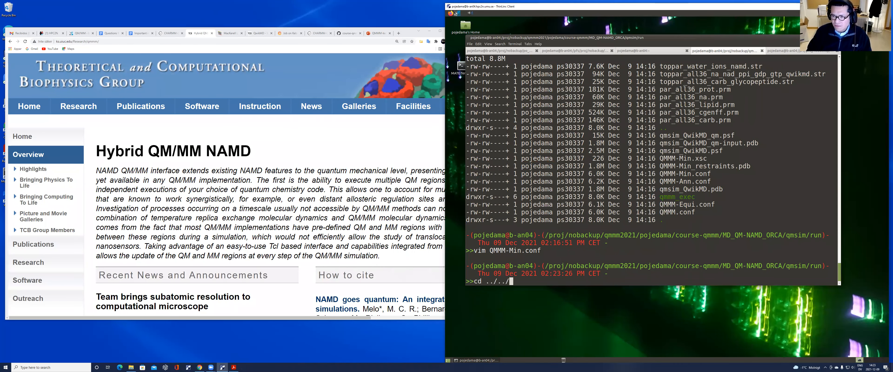
key(Return)
text(lh)
key(Return)
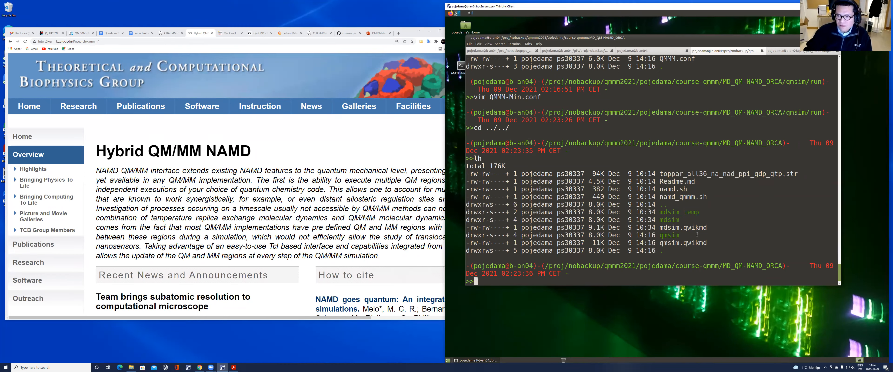
Change back into the qmsim/run folder and list its files in detail
drag(782, 266, 764, 267)
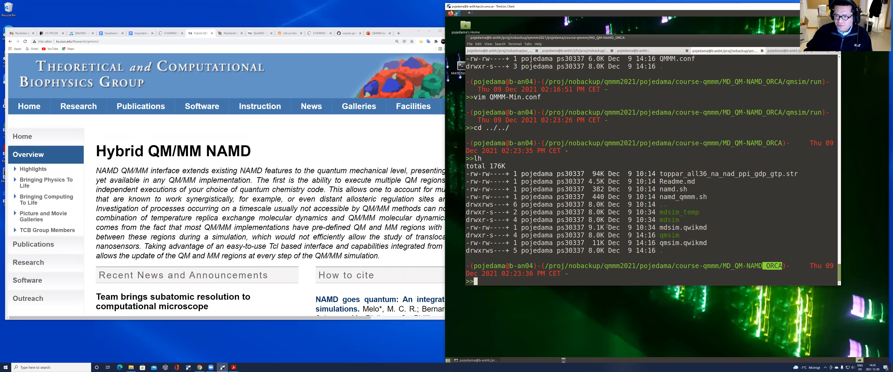
click(721, 225)
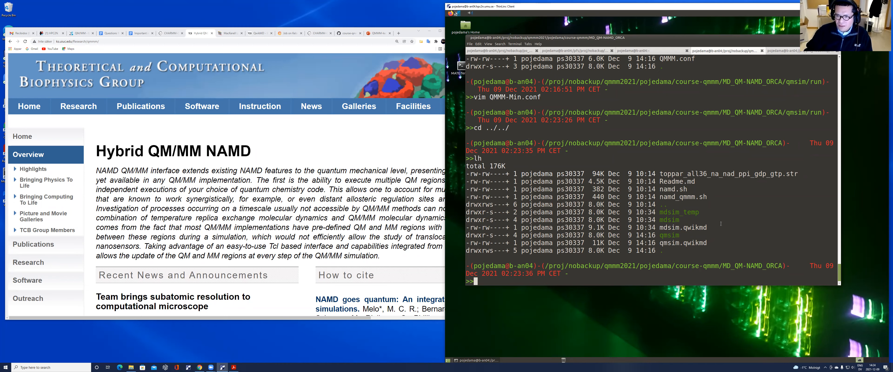
text(cd )
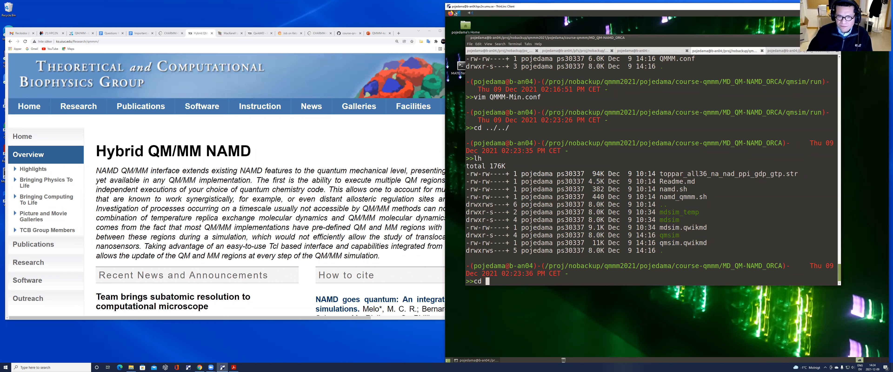
text(qmsu)
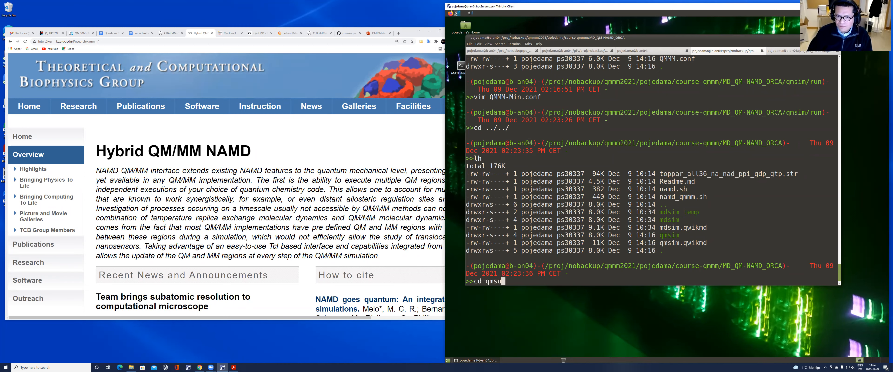
key(BackSpace)
text(im/run)
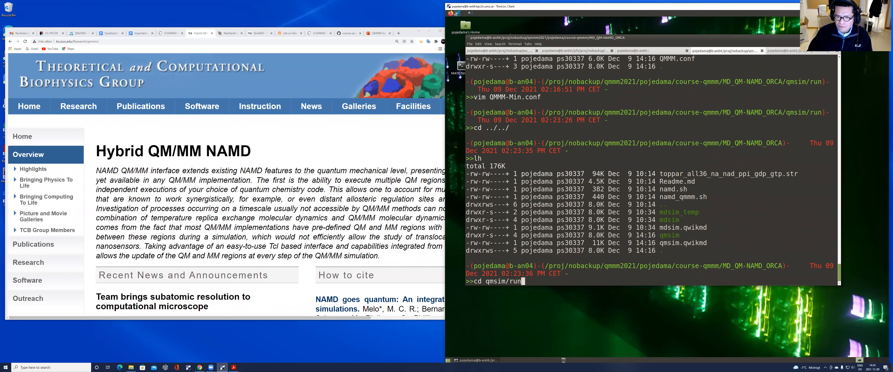
key(Return)
text(ls)
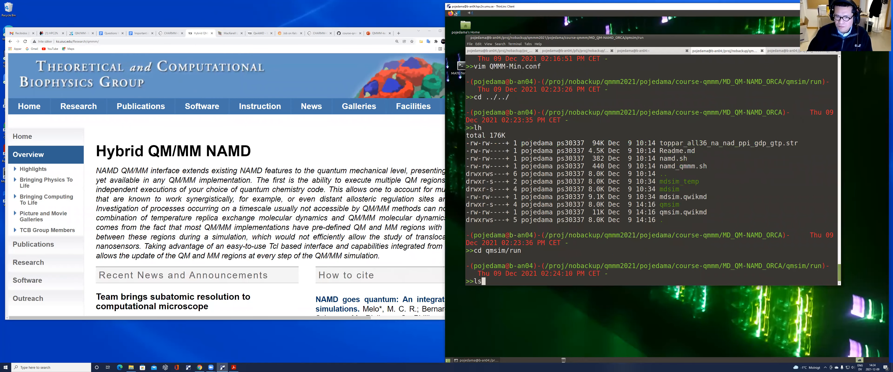
key(Return)
text(lh)
key(Return)
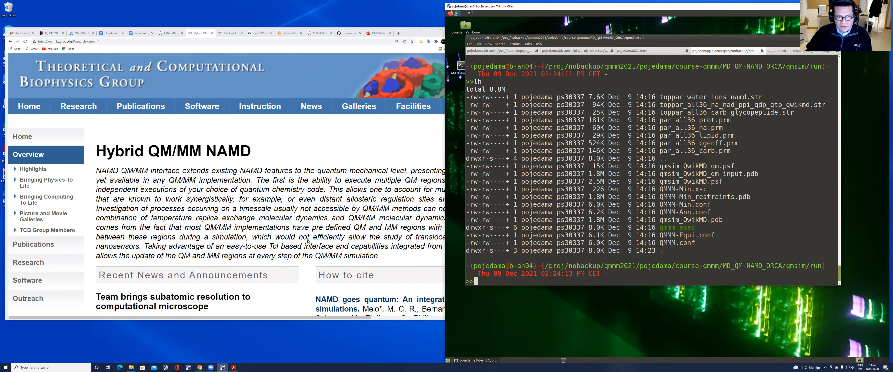
Switch to the Hybrid QM/MM NAMD page and examine its introduction and the Figure 1 diagram of classical point charge options
click(296, 244)
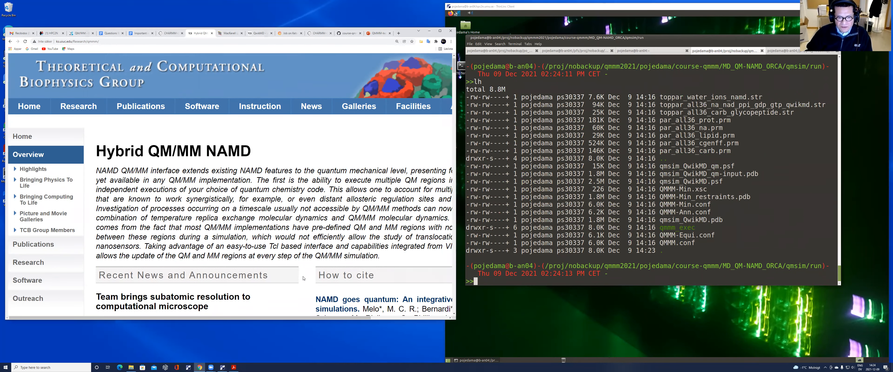
scroll(304, 279, down, 6)
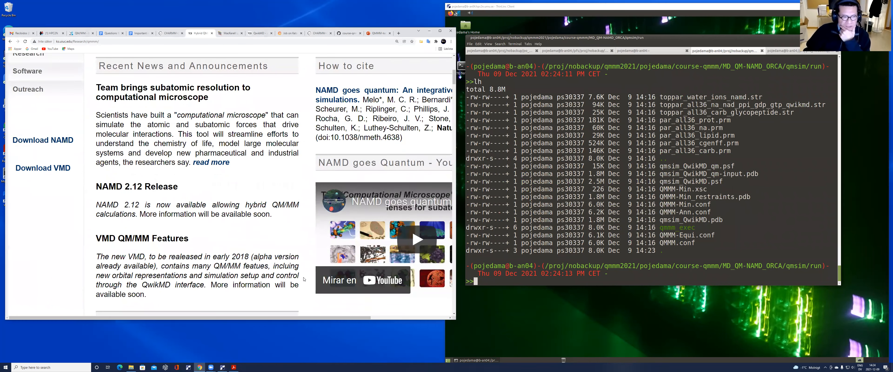
scroll(303, 279, down, 2)
scroll(304, 280, down, 6)
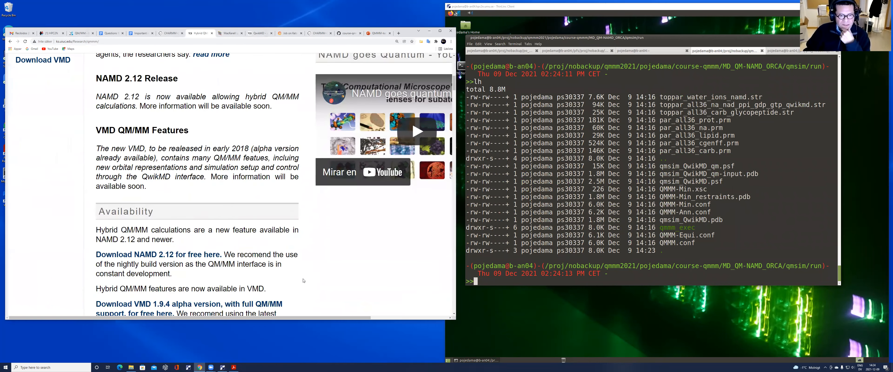
scroll(456, 319, down, 3)
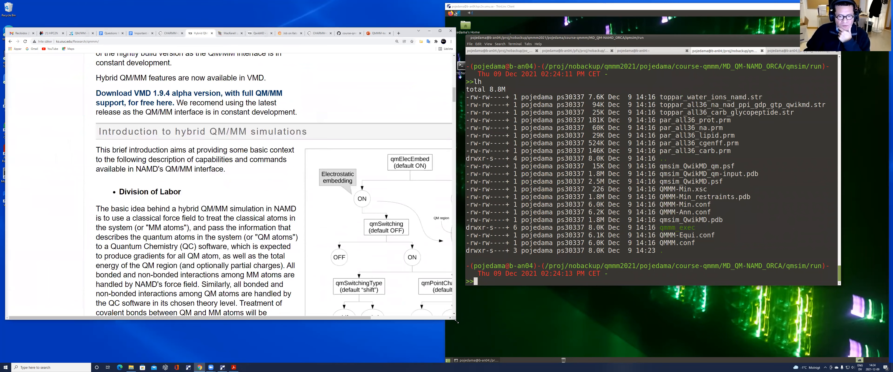
scroll(378, 279, down, 1)
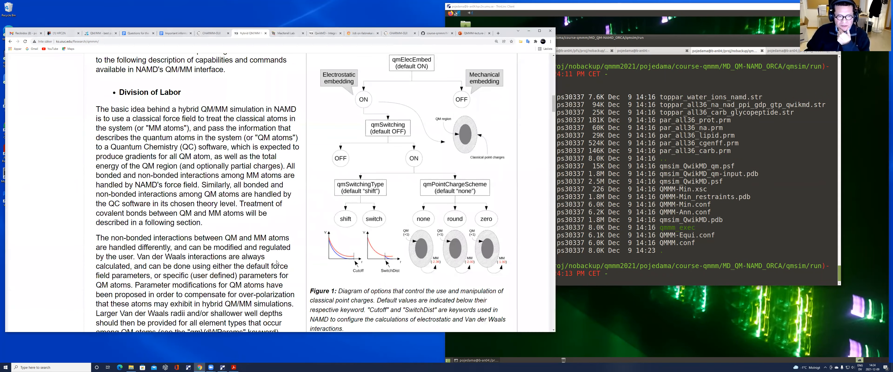
scroll(277, 260, up, 1)
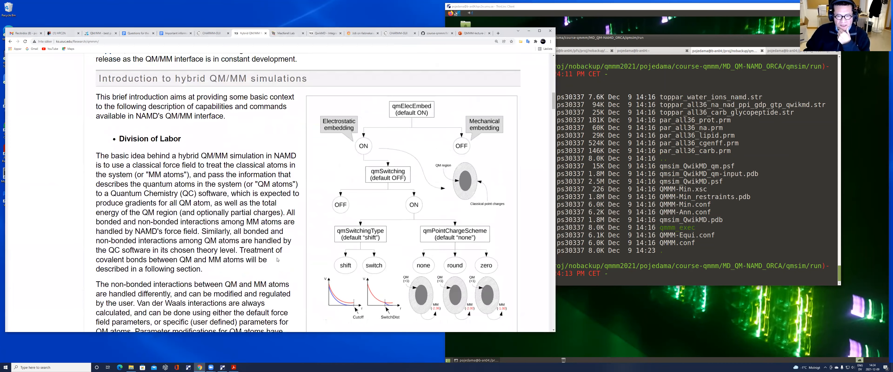
scroll(381, 145, down, 1)
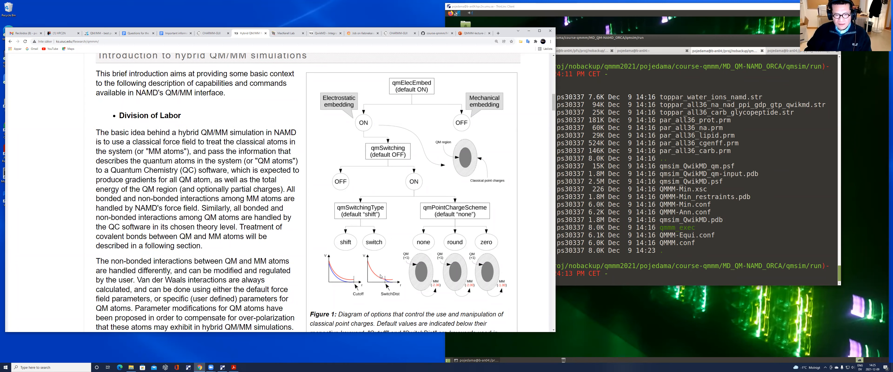
scroll(380, 276, down, 1)
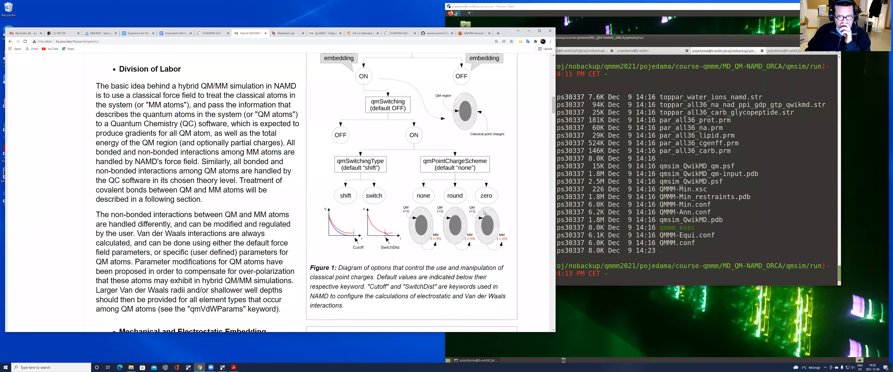
scroll(484, 211, down, 1)
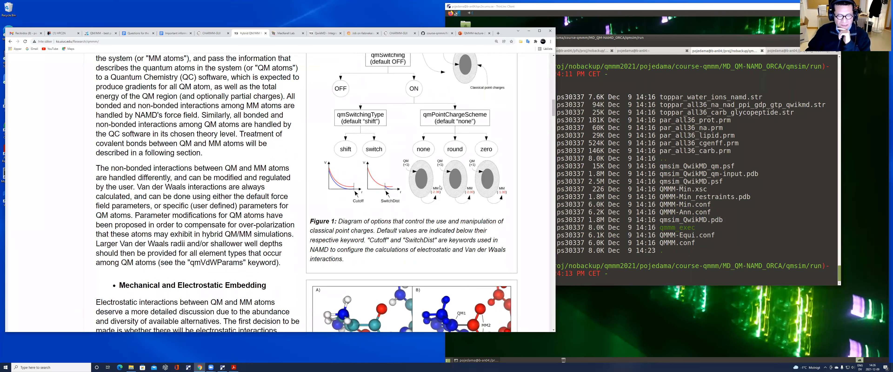
scroll(453, 213, down, 1)
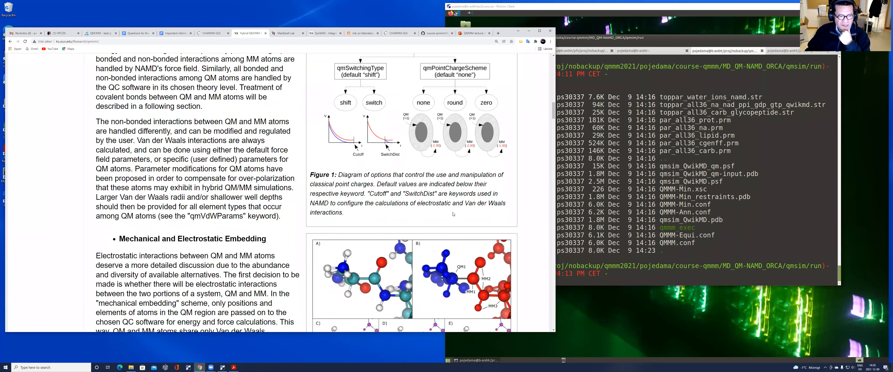
Review the Mechanical and Electrostatic Embedding section and the Figure 2 illustration of QM/MM bond treatment
scroll(453, 214, down, 3)
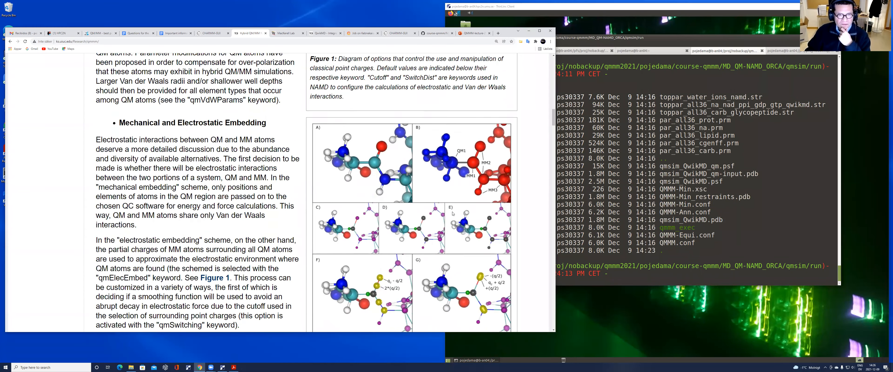
scroll(453, 214, down, 1)
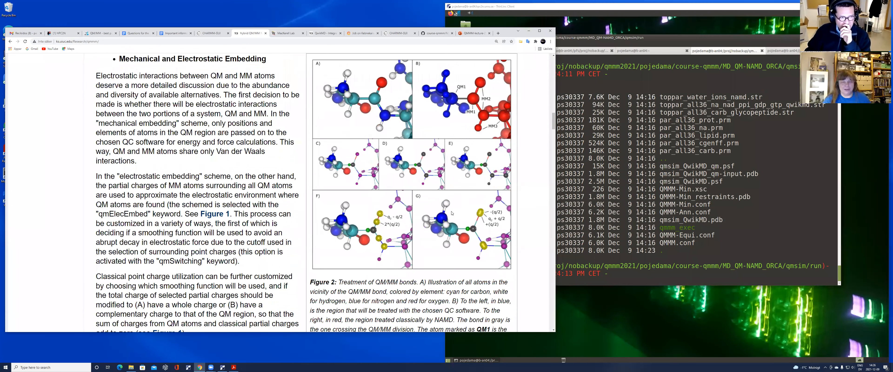
scroll(453, 214, down, 1)
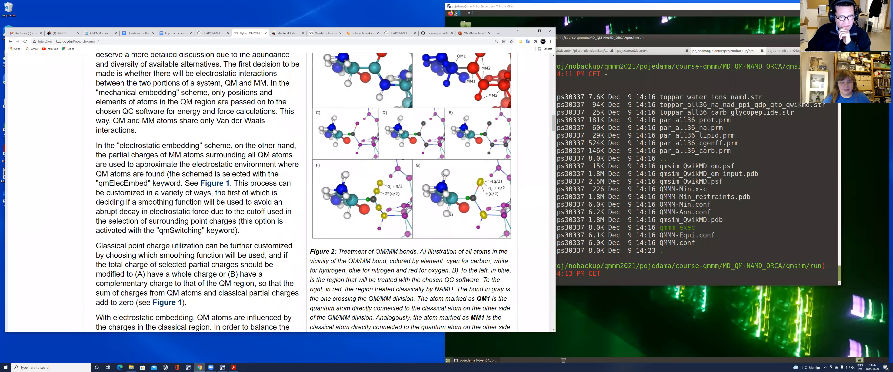
scroll(451, 214, down, 1)
scroll(451, 214, down, 1)
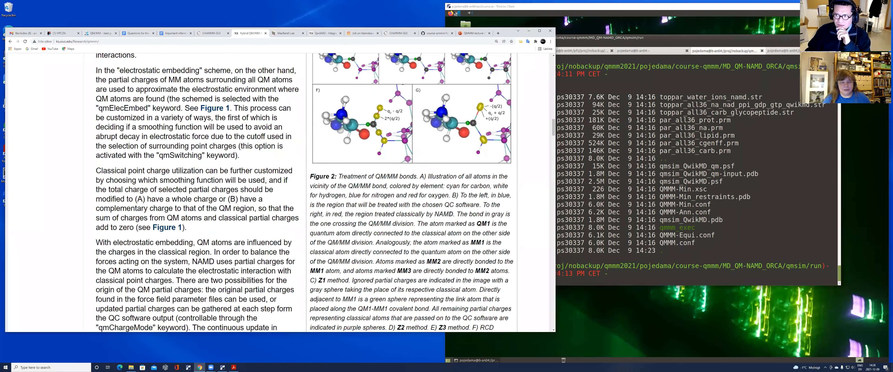
Read the Link Atoms section with the Figure 3 charge groups, continuing to the start of Point Charge Alterations
scroll(195, 227, down, 5)
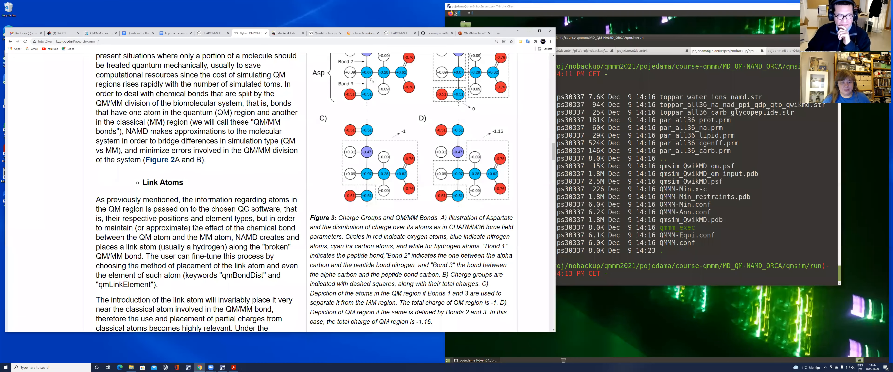
scroll(194, 268, down, 2)
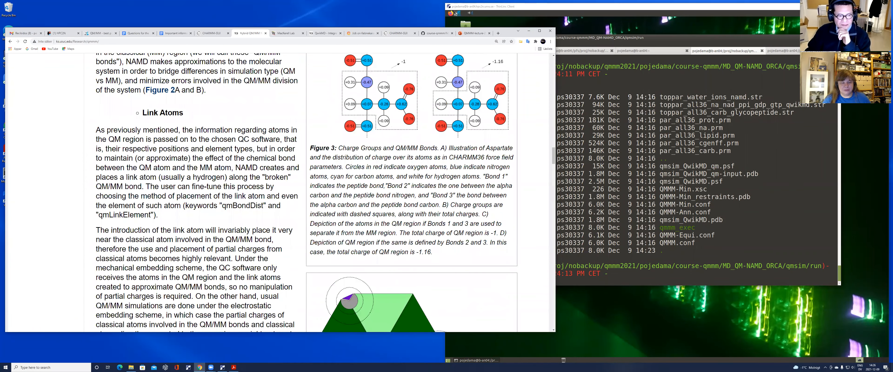
scroll(210, 259, down, 1)
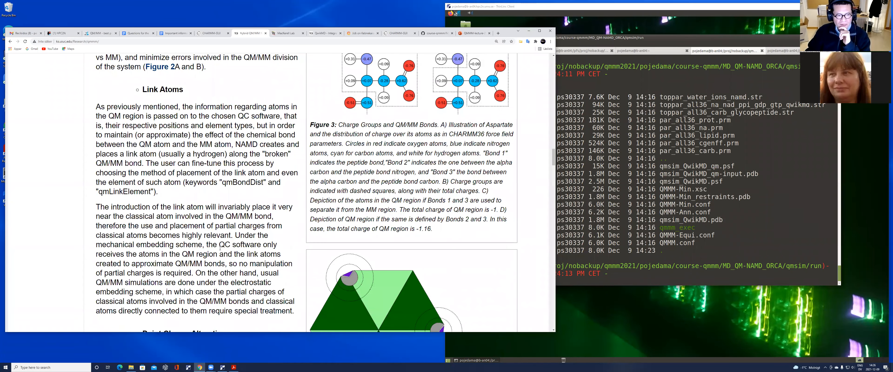
scroll(219, 252, down, 2)
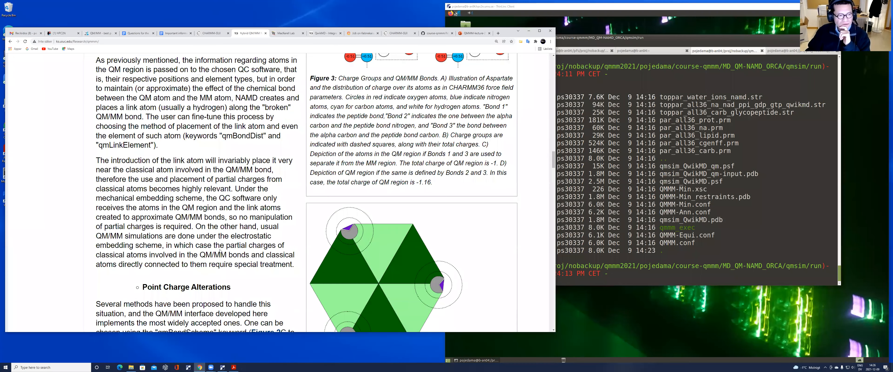
scroll(220, 251, down, 1)
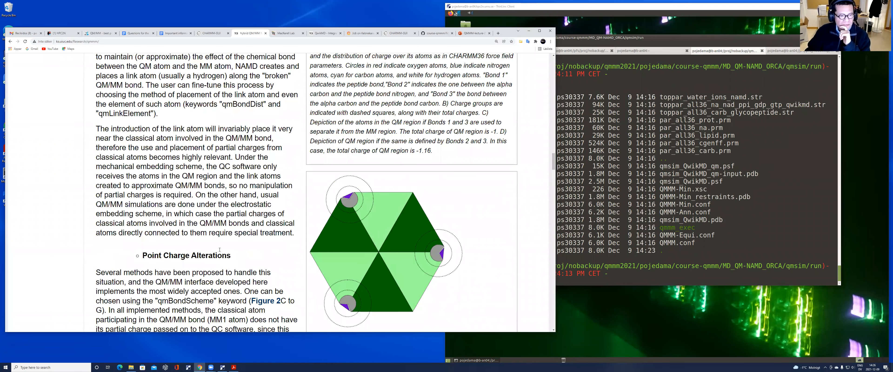
scroll(219, 250, down, 1)
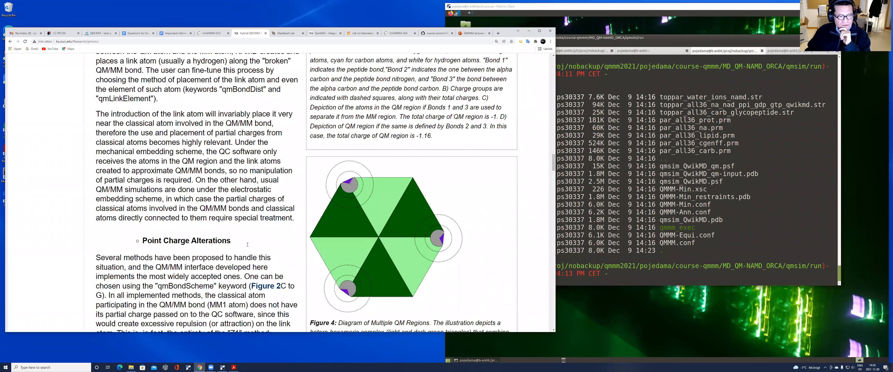
Read the Point Charge Alterations and Link Atom Charge and Charge Groups sections of the Hybrid QM/MM NAMD page
scroll(247, 245, down, 3)
scroll(248, 244, down, 3)
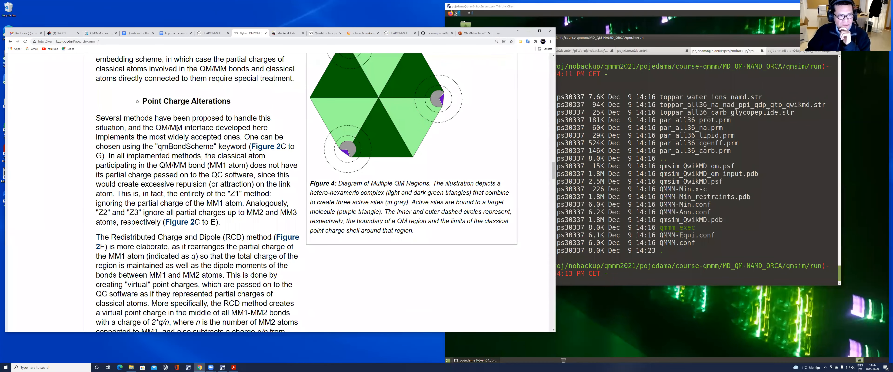
scroll(177, 118, down, 3)
scroll(197, 193, up, 3)
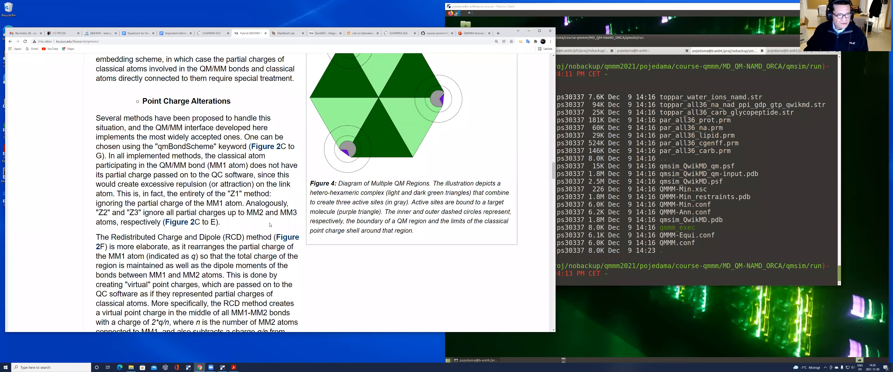
scroll(271, 225, down, 4)
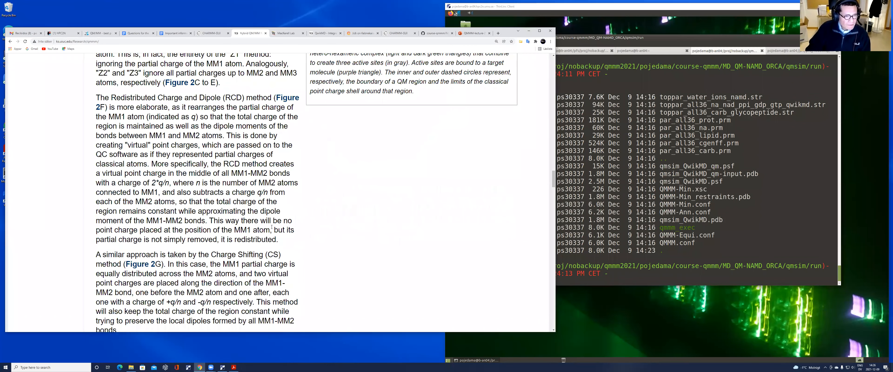
scroll(271, 227, down, 3)
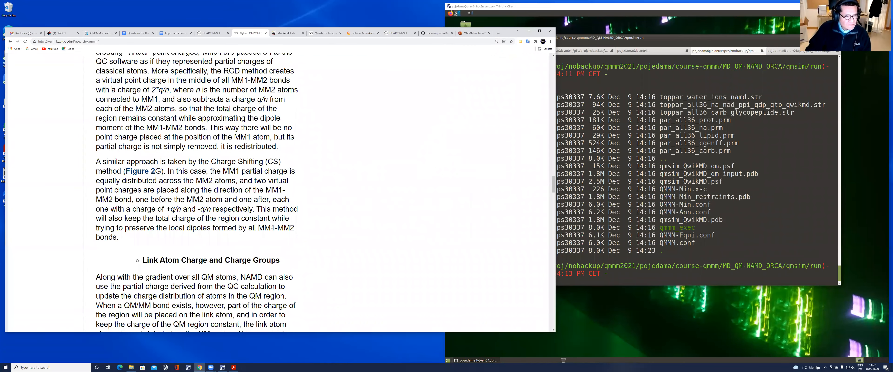
scroll(271, 227, down, 3)
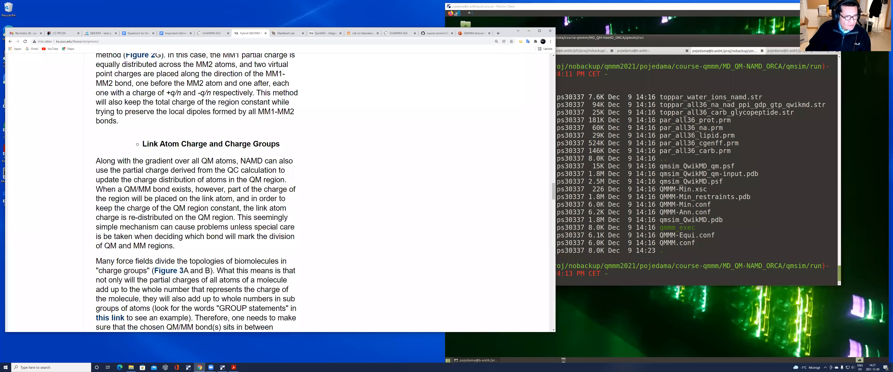
scroll(272, 227, down, 8)
scroll(273, 230, down, 3)
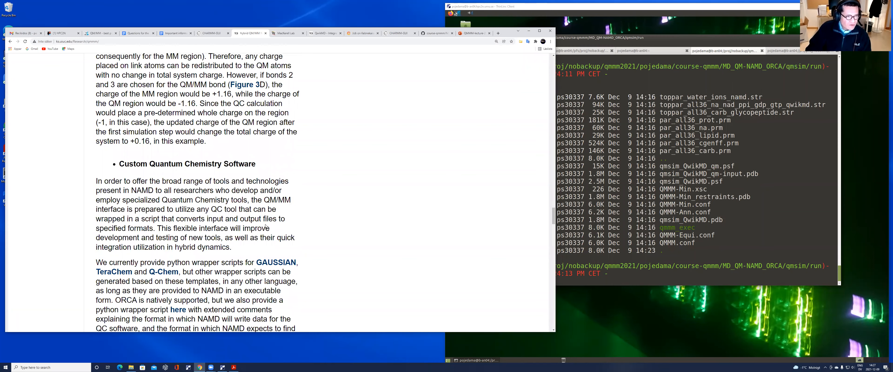
Read the Custom Quantum Chemistry Software and Independent QM Regions sections up to the Keywords heading
scroll(264, 228, down, 2)
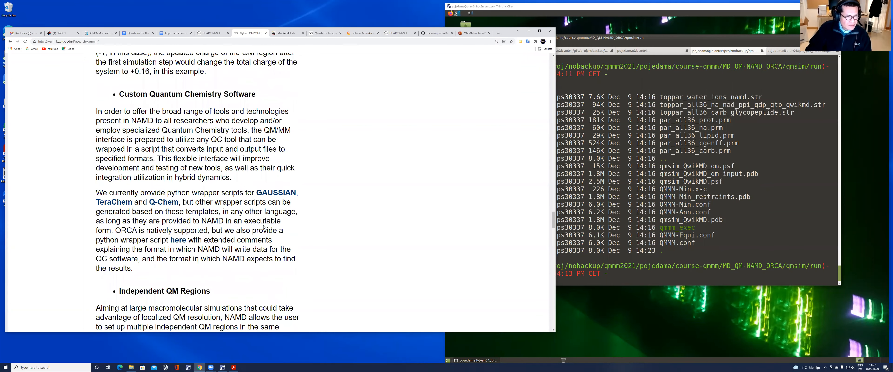
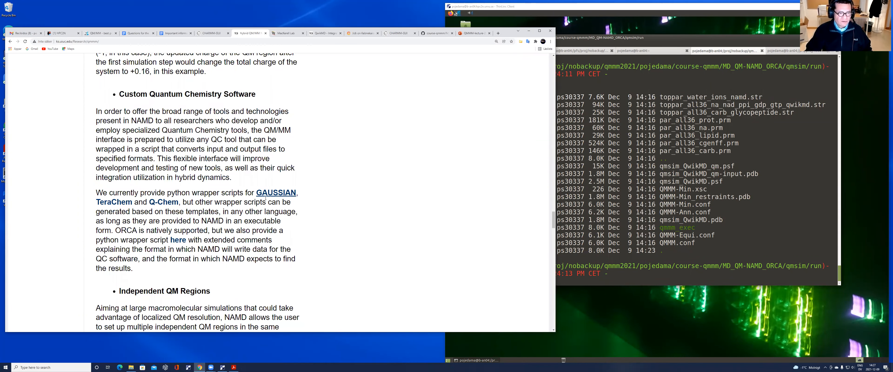
scroll(273, 215, down, 1)
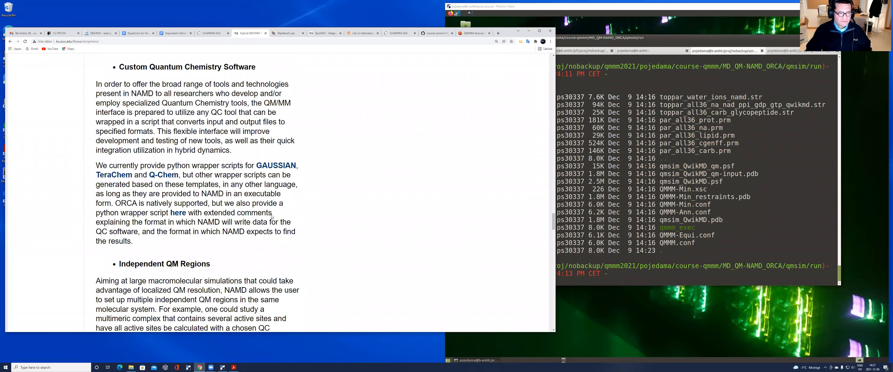
scroll(272, 217, down, 4)
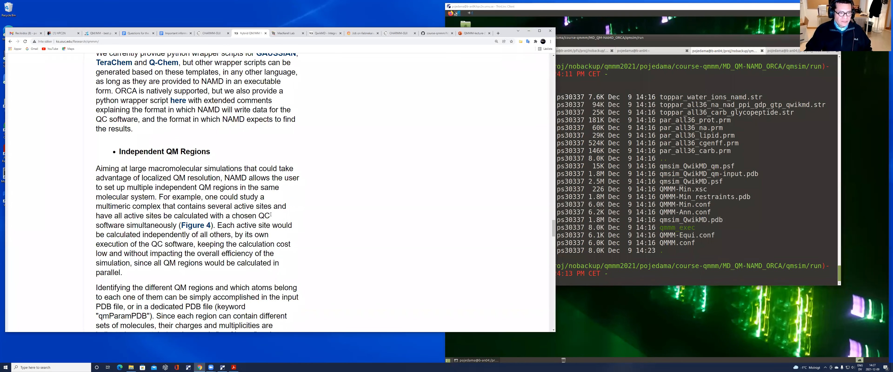
scroll(271, 214, down, 3)
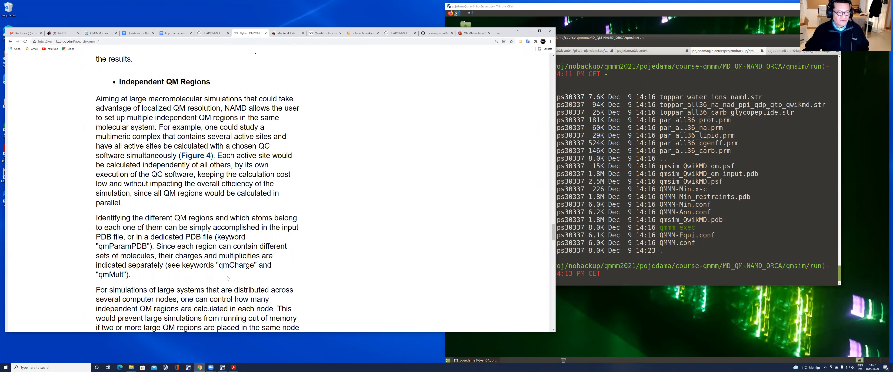
scroll(228, 278, down, 1)
scroll(277, 283, down, 1)
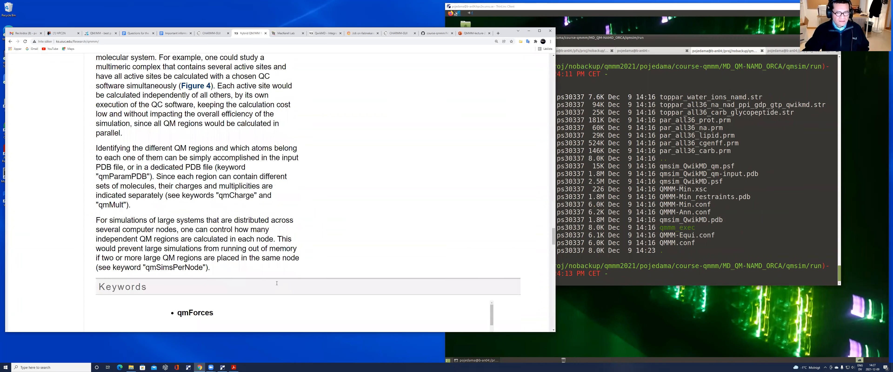
scroll(277, 283, up, 6)
scroll(552, 121, up, 1)
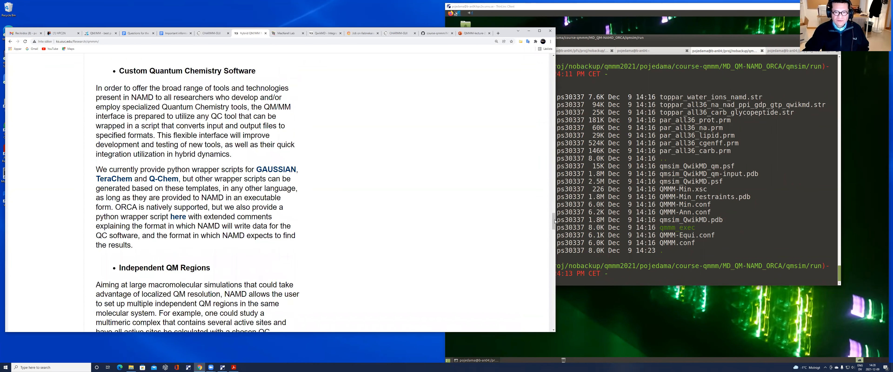
Return to the start of the Hybrid QM/MM NAMD page, then bring up the GitHub instructions for MD_QM-NAMD_ORCA
click(552, 121)
drag(545, 61, 511, 26)
click(511, 25)
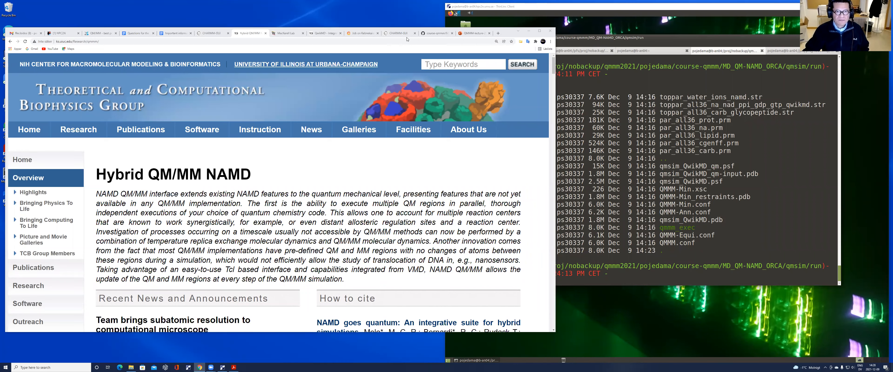
click(464, 33)
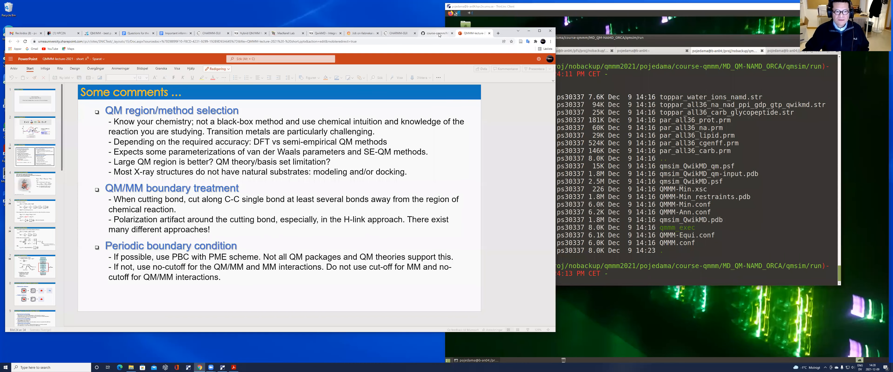
click(436, 34)
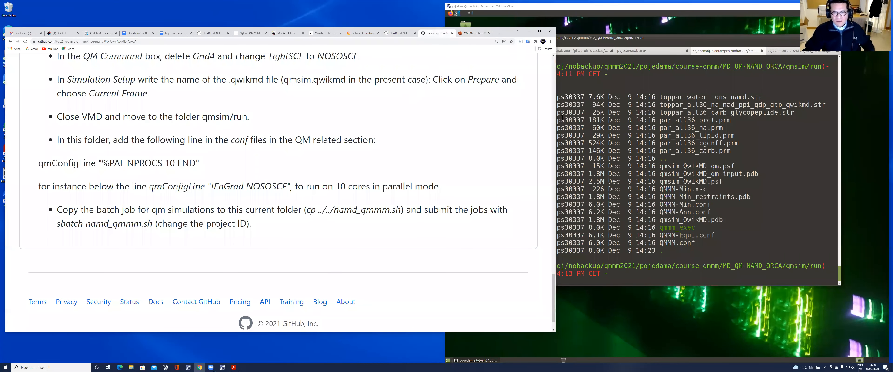
Switch to the remote terminal and open QMMM-Min.conf from the qmsim/run folder in vim
click(685, 158)
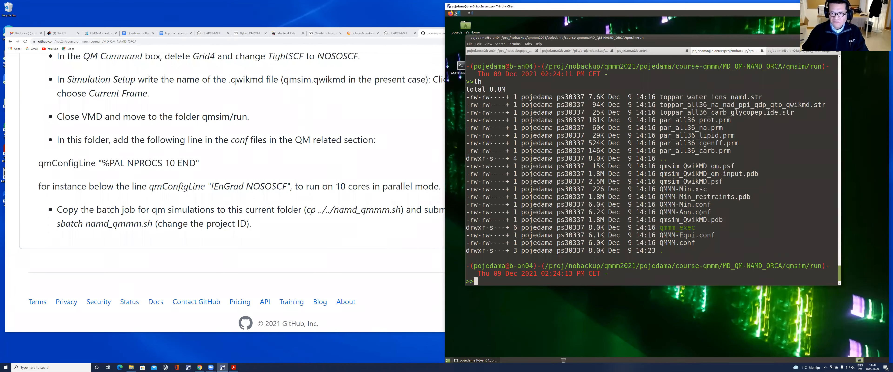
double_click(694, 205)
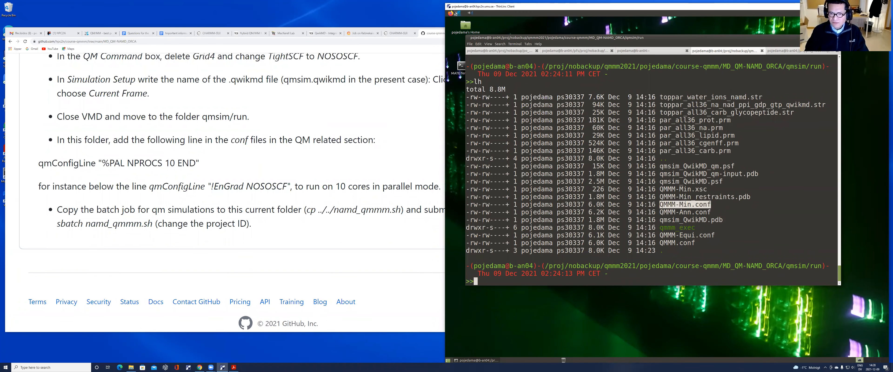
text(vim)
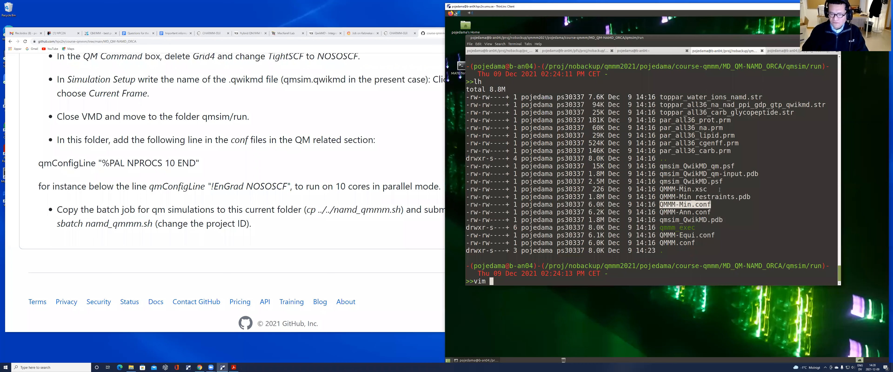
middle_click(719, 190)
key(Return)
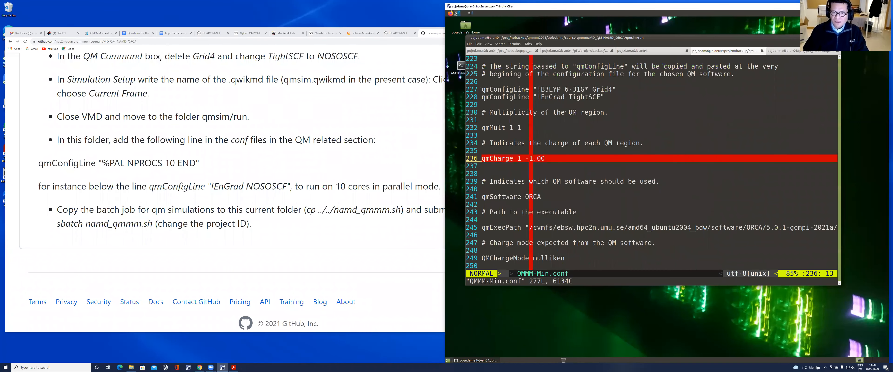
Examine the QM software, the full ORCA executable path and the charge mode settings in QMMM-Min.conf
key(Down)
key(Down)
key(Down)
key(Down)
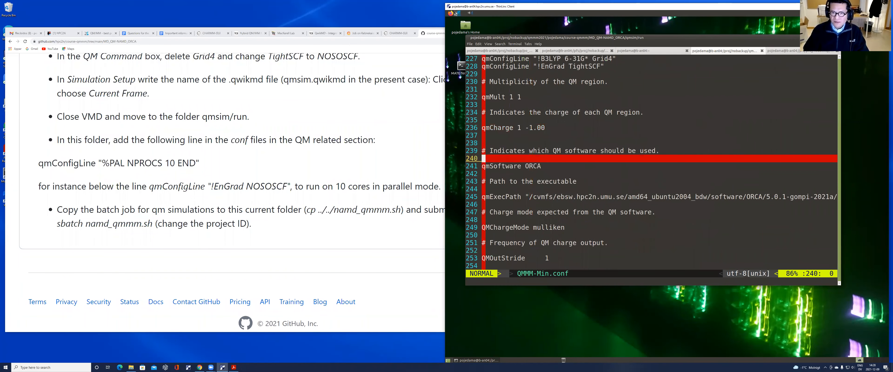
key(Down)
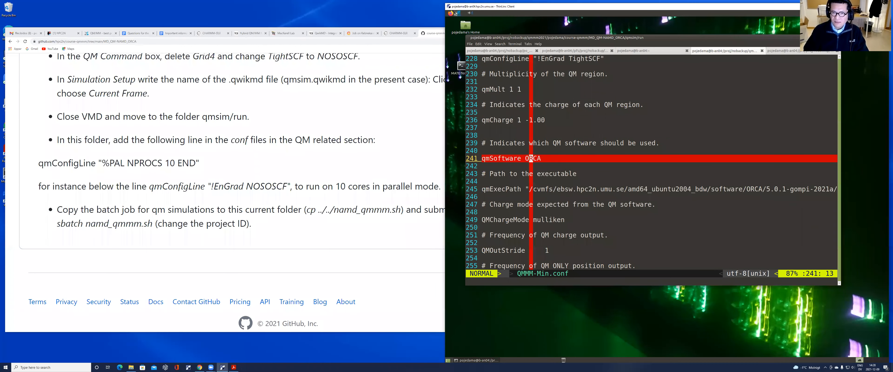
key(Down)
key(Down)
key(Down)
key(Down)
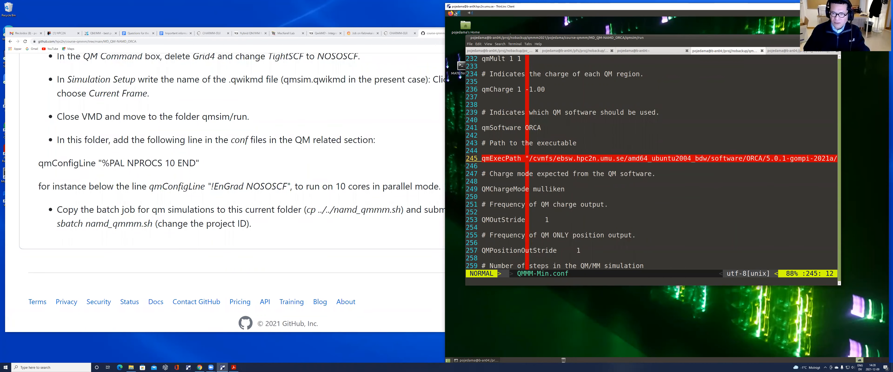
key(l)
key(l)
key(l)
key(l)
key(l)
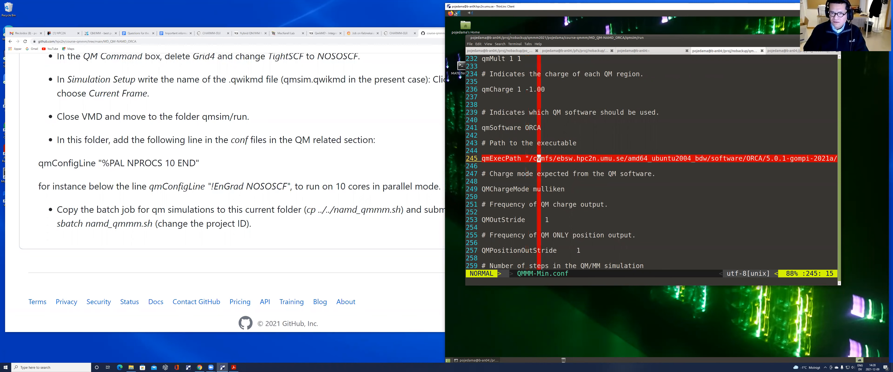
key(dollar)
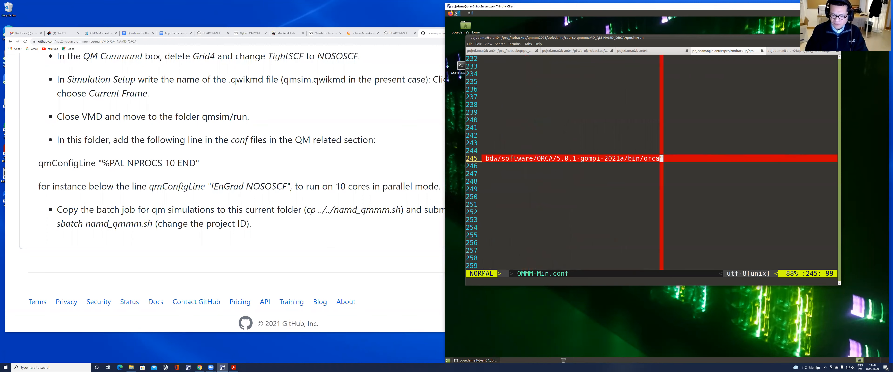
key(0)
key(j)
key(j)
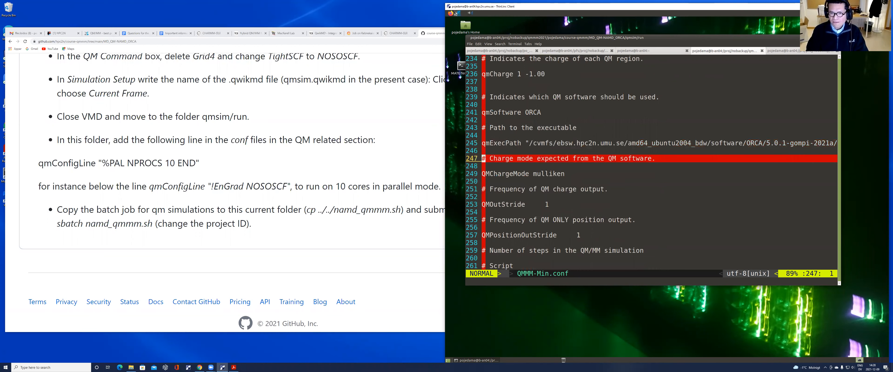
key(j)
key(j)
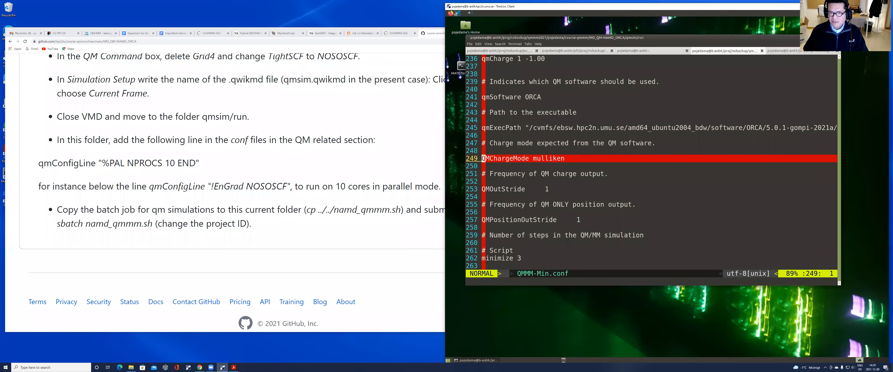
Examine the QM output frequencies, the minimization step setting and the closing script of QMMM-Min.conf
key(j)
key(j)
key(j)
key(j)
key(j)
key(j)
key(j)
key(j)
key(j)
key(j)
key(j)
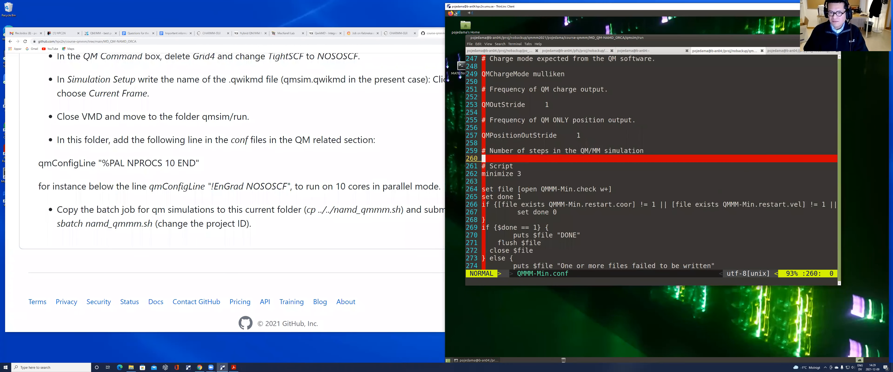
key(j)
key(j)
key(j)
key(j)
key(j)
key(j)
key(j)
key(j)
key(j)
key(j)
key(j)
key(j)
key(j)
key(j)
key(j)
key(j)
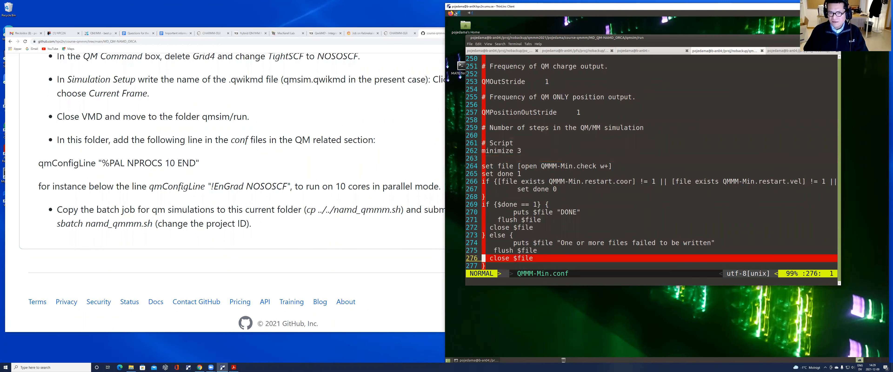
Remove the Grid4 keyword from the "!B3LYP 6-31G* Grid4" qmConfigLine in QMMM-Min.conf
key(k)
key(k)
key(k)
key(k)
key(k)
key(k)
key(k)
key(k)
key(k)
key(k)
key(k)
key(k)
key(k)
key(k)
key(k)
key(k)
key(k)
key(k)
key(k)
key(k)
key(k)
key(k)
key(k)
key(k)
key(k)
key(k)
key(k)
key(k)
key(k)
key(k)
key(k)
key(k)
key(k)
key(k)
key(k)
key(k)
key(k)
key(k)
key(k)
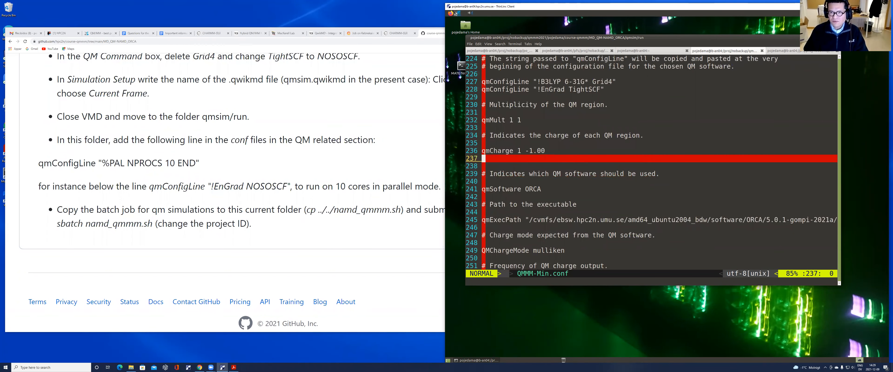
key(k)
key(k)
key(k)
key(k)
key(k)
key(k)
key(k)
key(k)
key(k)
key(k)
key(k)
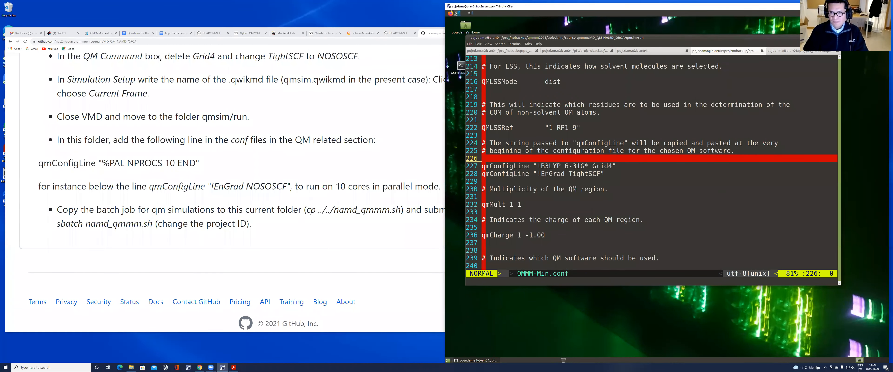
key(k)
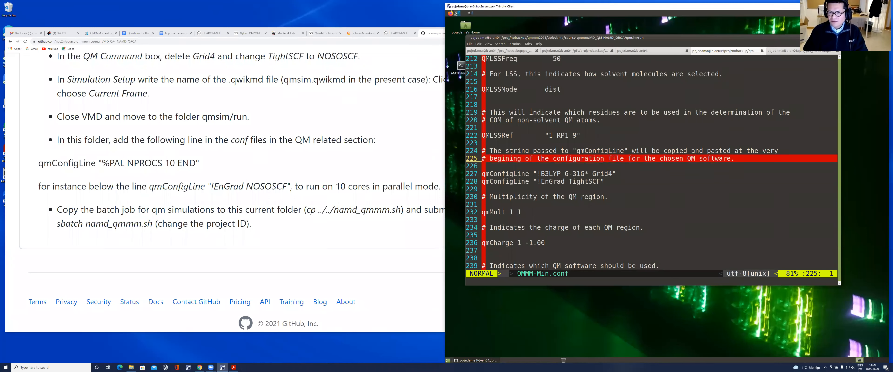
key(k)
key(j)
key(j)
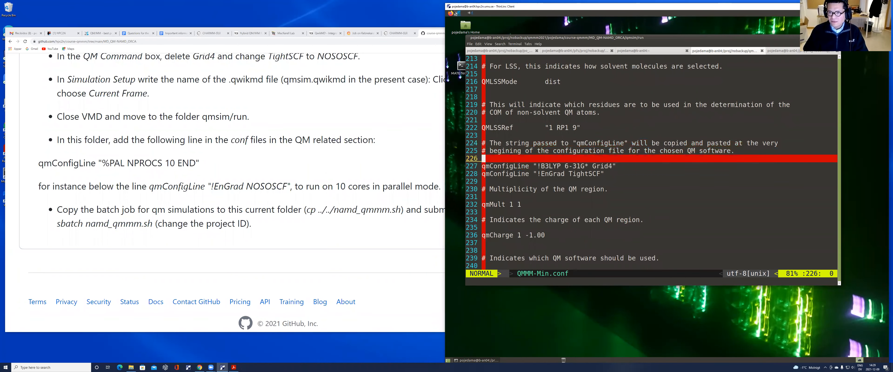
key(j)
key(l)
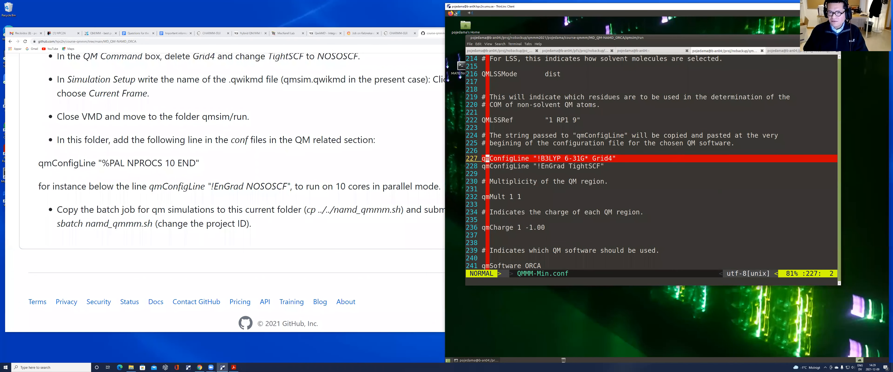
key(dollar)
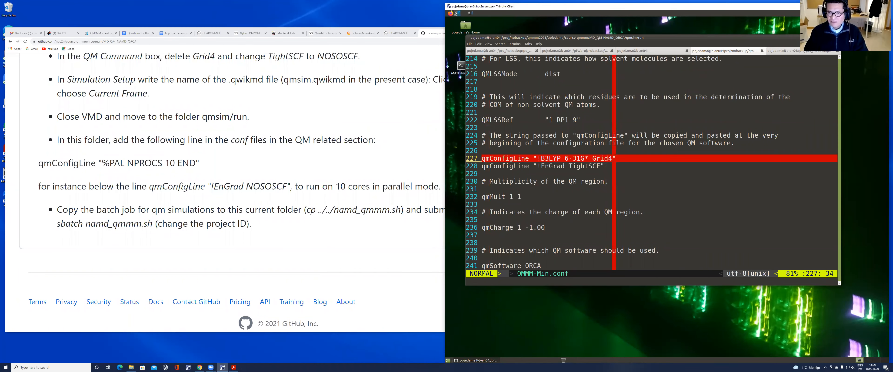
key(i)
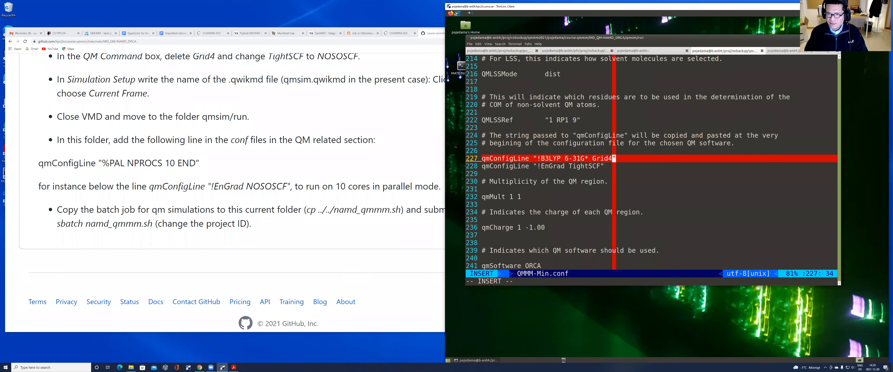
key(BackSpace)
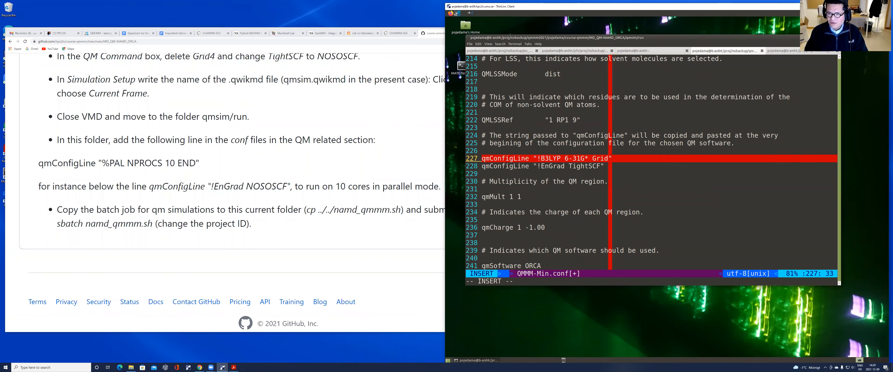
key(BackSpace)
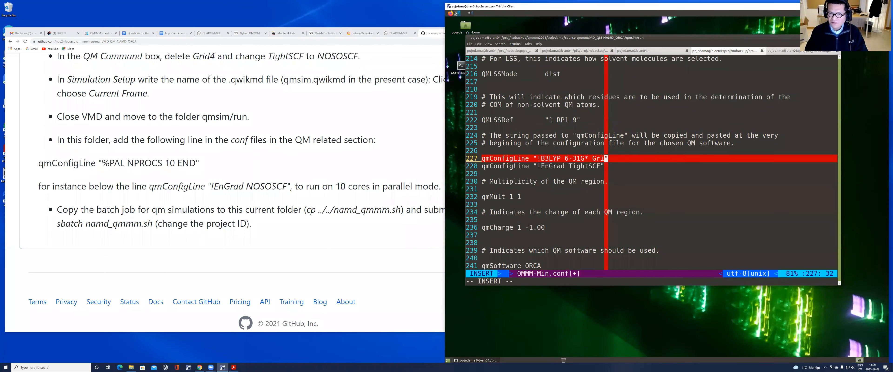
key(BackSpace)
key(BackSpace)
key(BackSpace)
key(BackSpace)
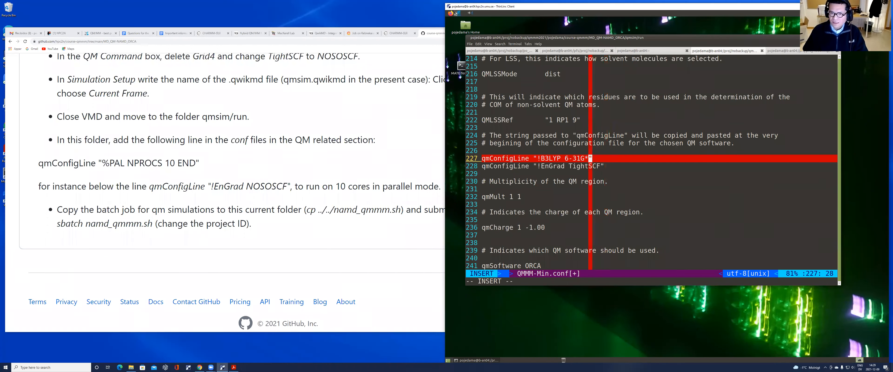
Replace TightSCF with NOSOSCF in the "!EnGrad" qmConfigLine
key(Down)
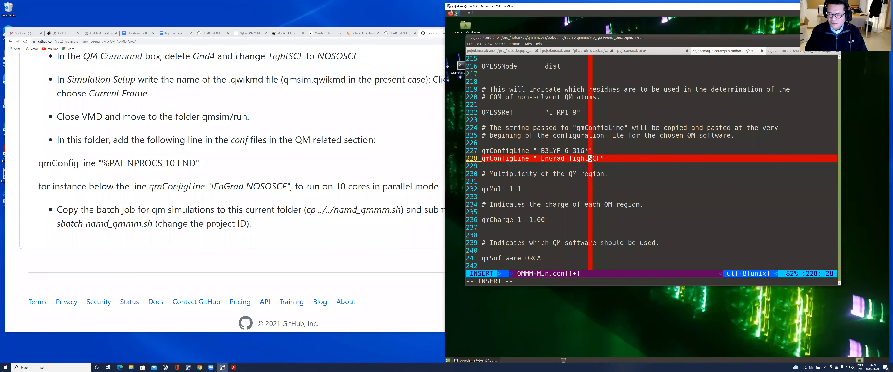
key(BackSpace)
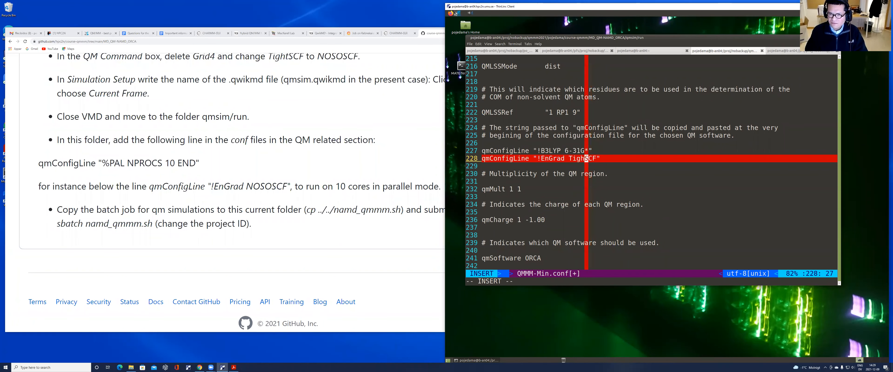
key(BackSpace)
key(BackSpace)
key(BackSpace)
key(BackSpace)
text(NOSN)
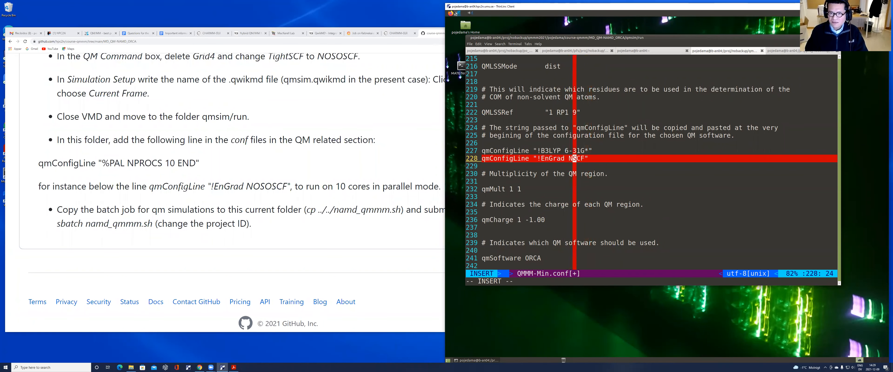
key(BackSpace)
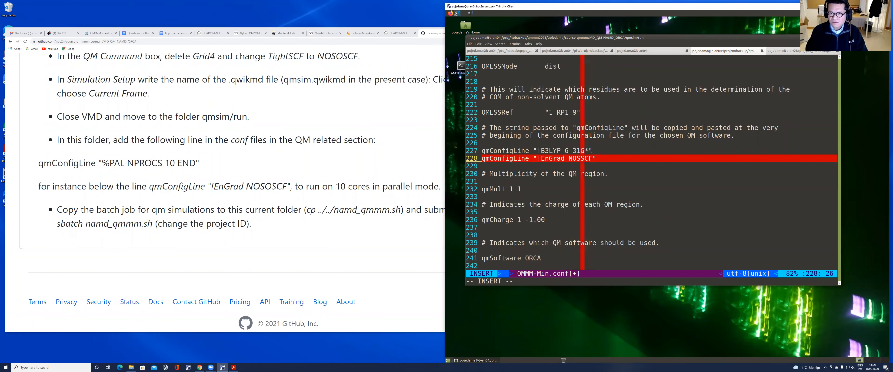
key(BackSpace)
text(NO)
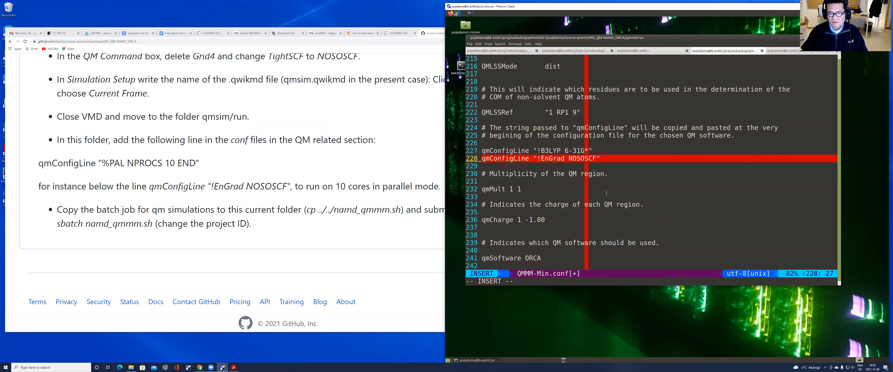
key(Escape)
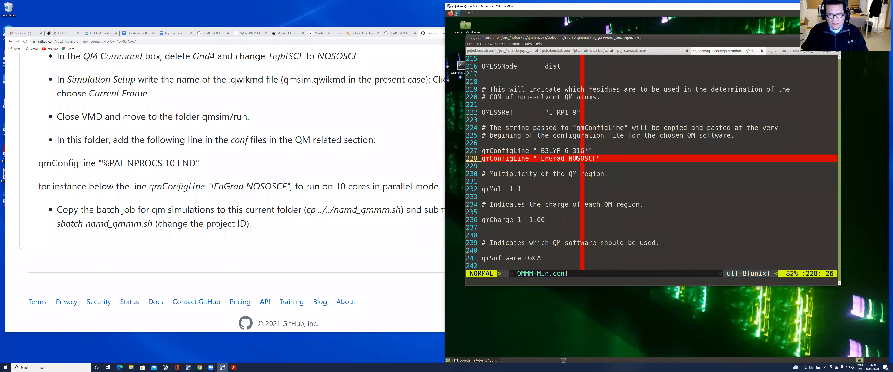
Add the line qmConfigLine "%PAL NPROC 10 END" directly below the "!EnGrad NOSOSCF" line
text(o)
text(qmC)
text(onfig)
text(L)
text(ine )
text(")
text(%)
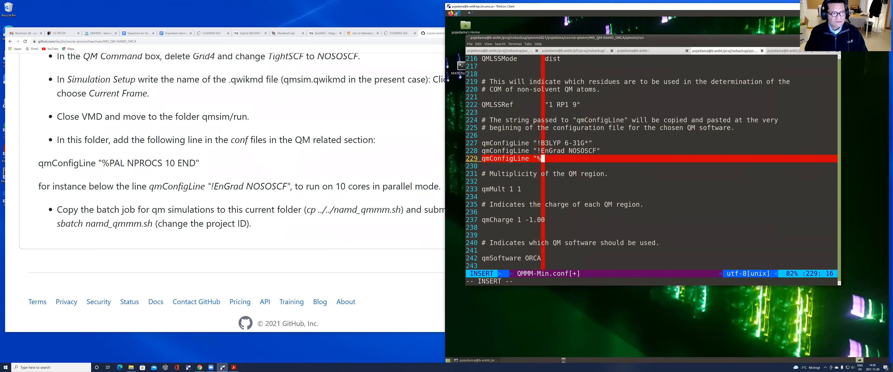
text(PAL NPROC 10 END")
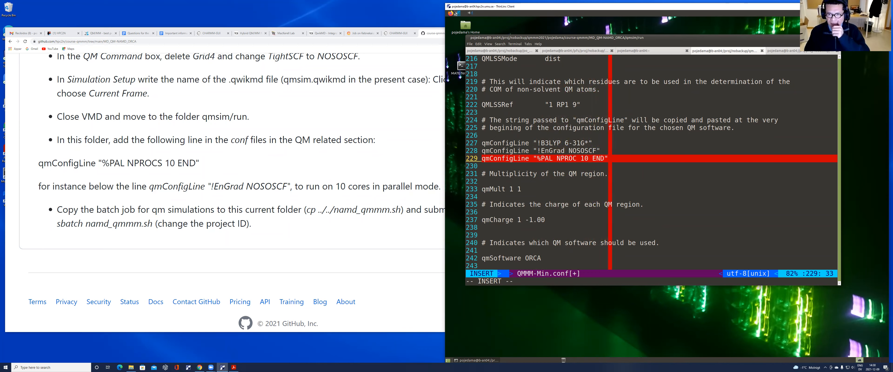
key(Escape)
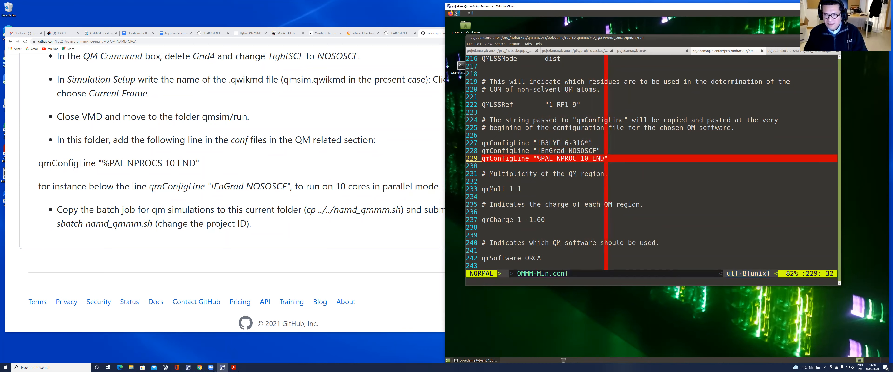
Check the NPROC keyword and the core count in the added "%PAL" qmConfigLine
key(Left)
key(Left)
key(Left)
key(Left)
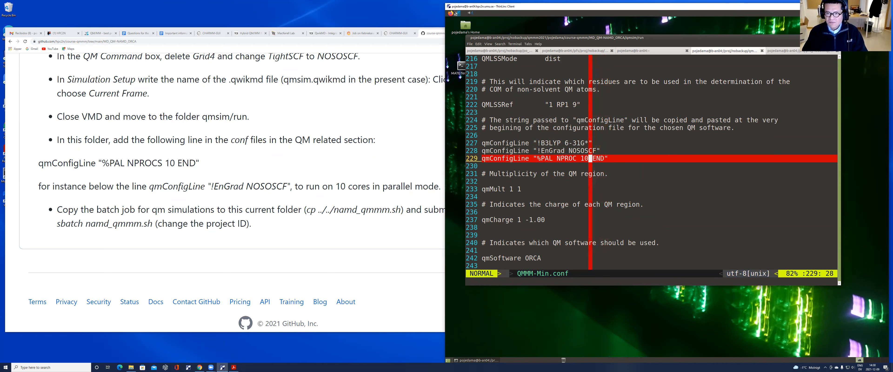
key(Left)
key(Left)
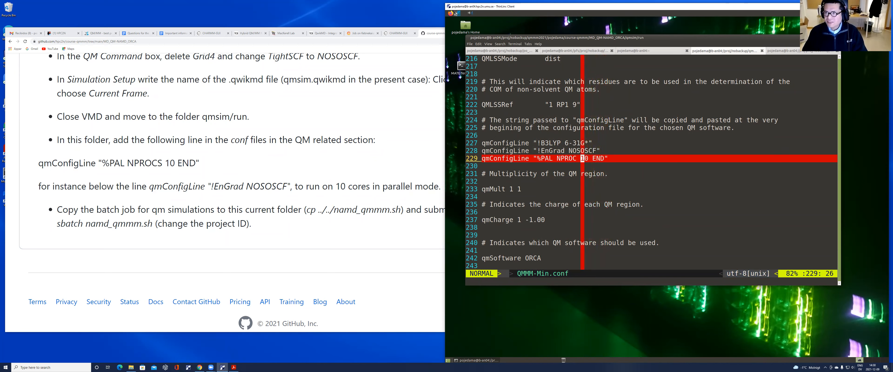
key(Left)
key(Left)
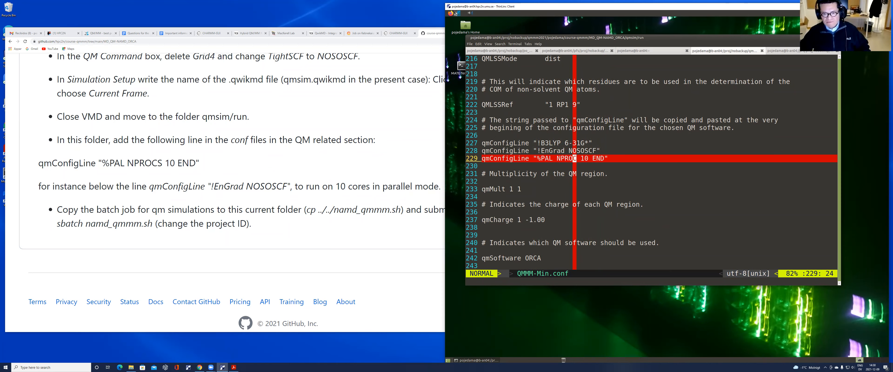
Review QMMM-Min.conf from the QM region multiplicity down to the closing script, then return to the QM software section
key(j)
key(j)
key(j)
key(j)
key(j)
key(j)
key(j)
key(j)
key(j)
key(j)
key(j)
key(j)
key(j)
key(j)
key(j)
key(j)
key(j)
key(j)
key(j)
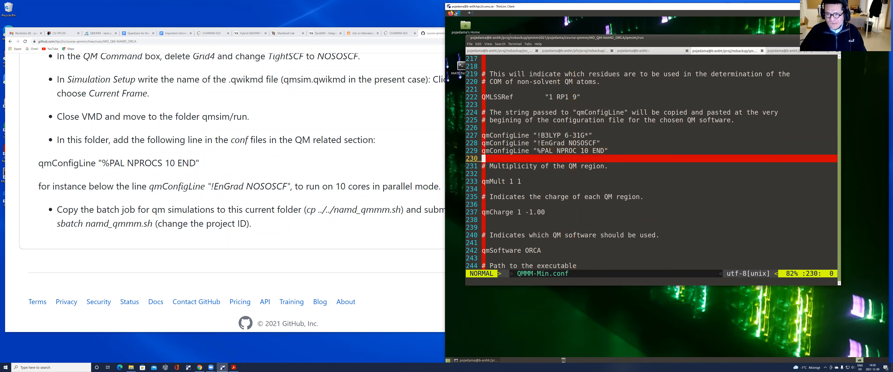
key(j)
key(j)
key(j)
key(j)
key(j)
key(j)
key(j)
key(j)
key(j)
key(j)
key(j)
key(j)
key(j)
key(j)
key(j)
key(j)
key(j)
key(j)
key(j)
key(j)
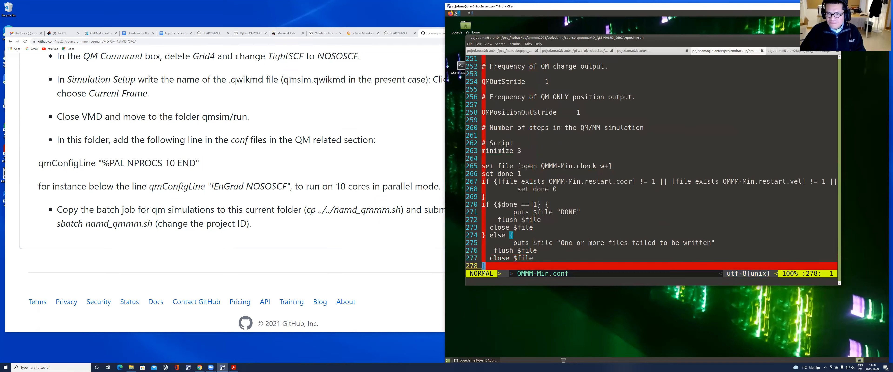
key(k)
key(k)
key(k)
key(k)
key(k)
key(k)
key(k)
key(k)
key(k)
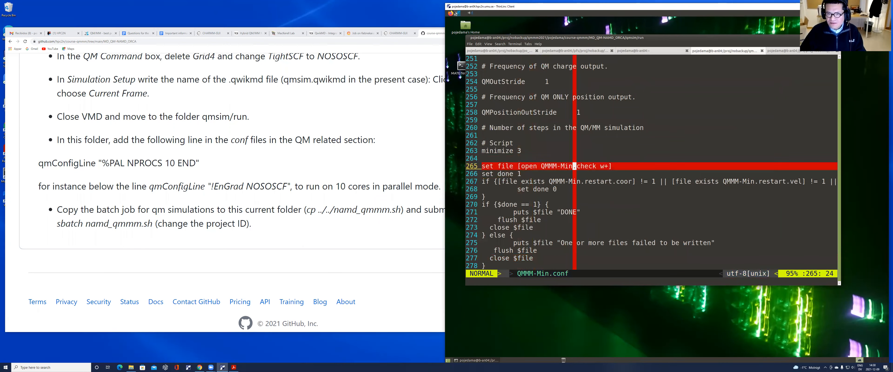
key(k)
key(k)
key(k)
key(k)
key(k)
key(k)
key(k)
key(k)
key(k)
key(k)
key(k)
key(k)
key(k)
key(k)
key(k)
key(k)
key(k)
key(k)
key(k)
key(k)
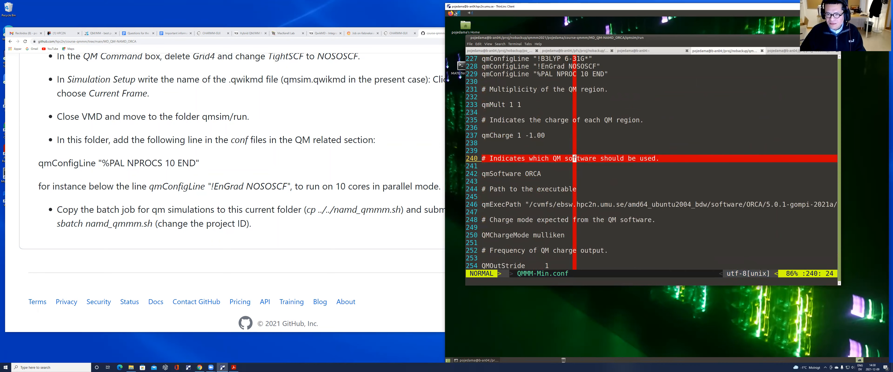
Check the qmConfigLine entries again, reading the "%PAL NPROC 10 END" line keyword by keyword
key(k)
key(k)
key(k)
key(k)
key(k)
key(k)
key(k)
key(k)
key(k)
key(k)
key(k)
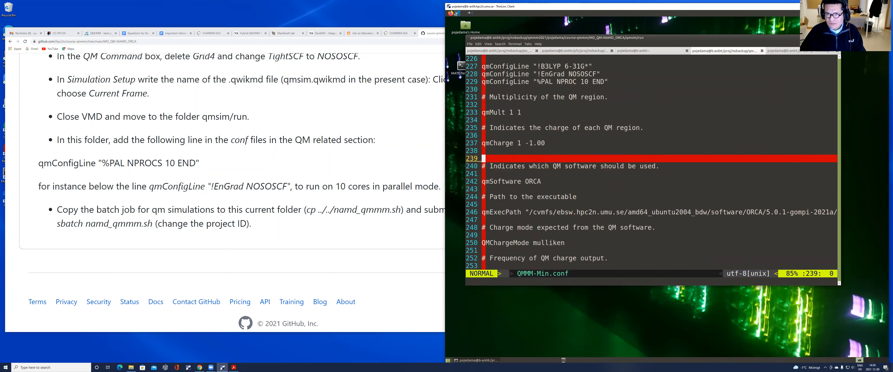
key(l)
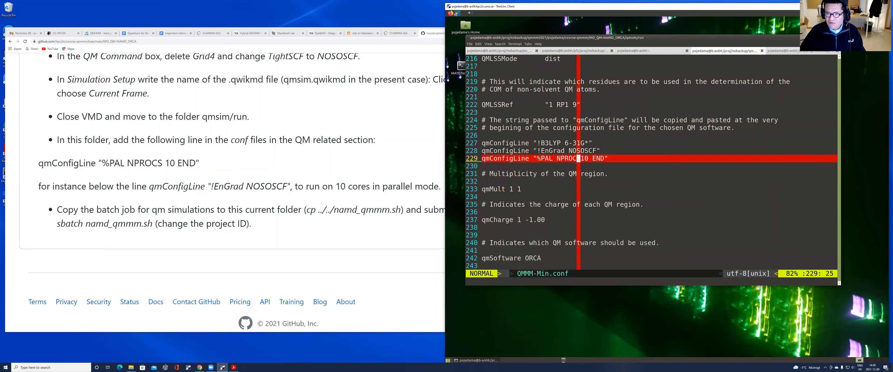
key(h)
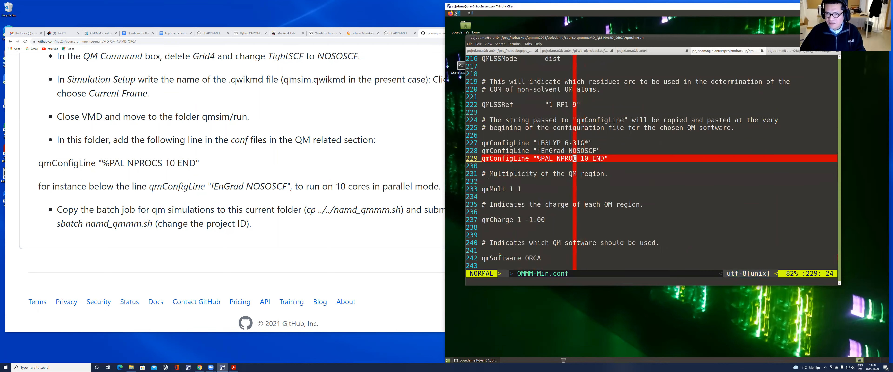
key(h)
key(h)
key(h)
key(h)
key(h)
key(h)
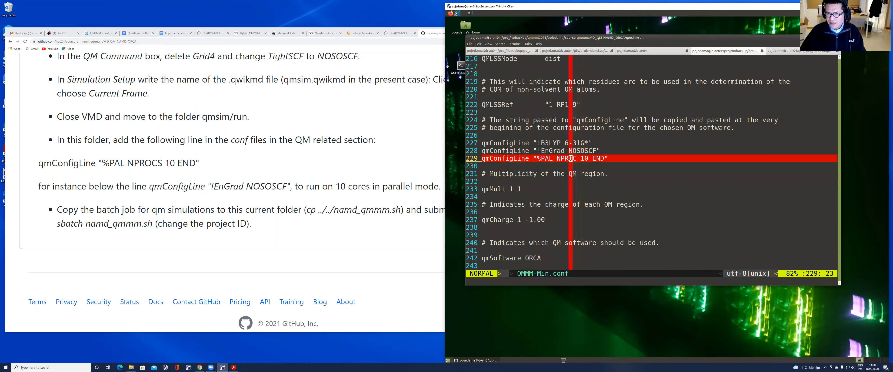
key(h)
key(h)
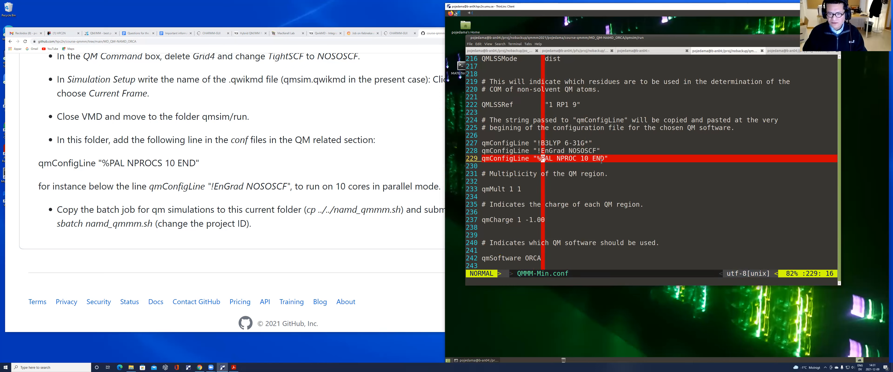
Close QMMM-Min.conf and copy the batch script ../../namd_qmmm.sh into the current run folder
text(:q)
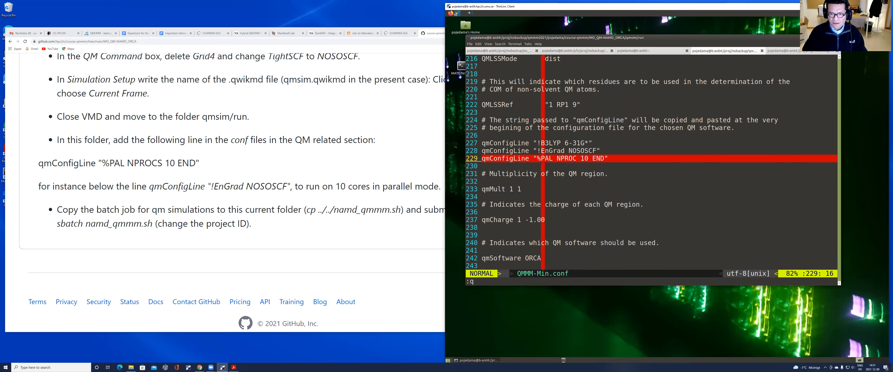
key(Return)
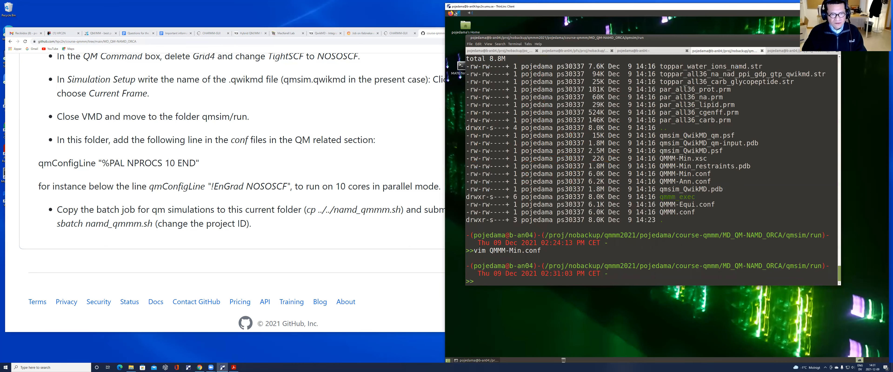
text(cp ..)
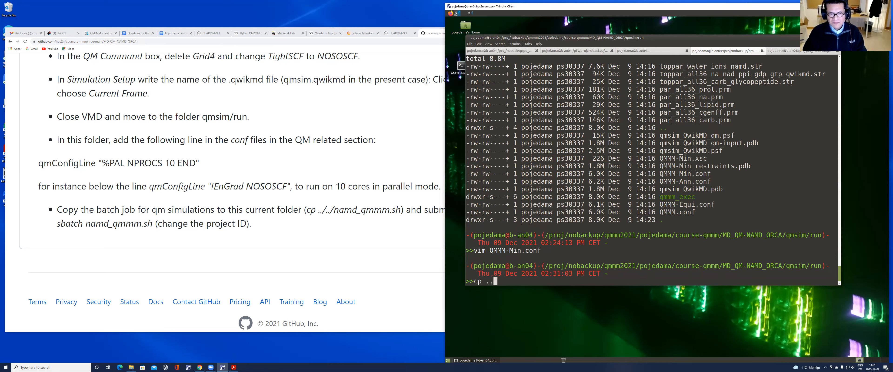
text(/../namd_qmmm)
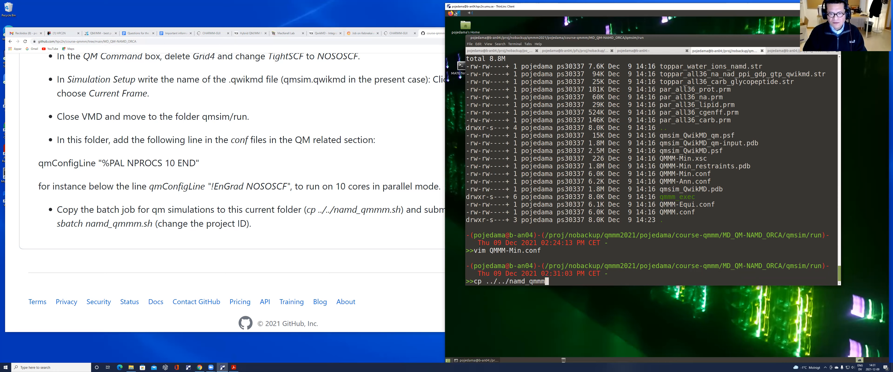
text(.sh .)
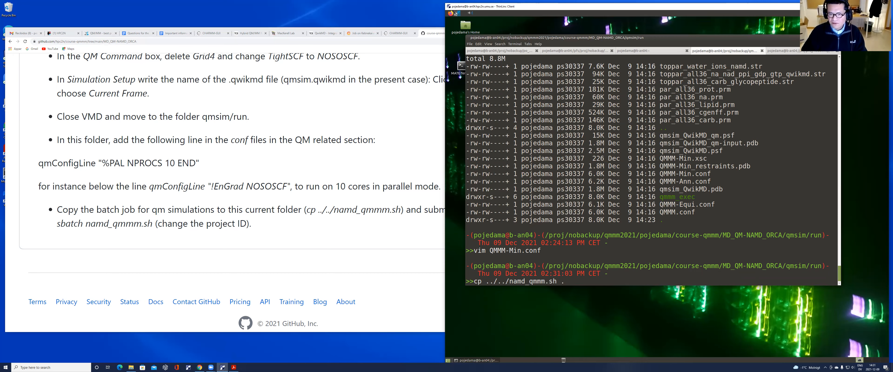
key(Return)
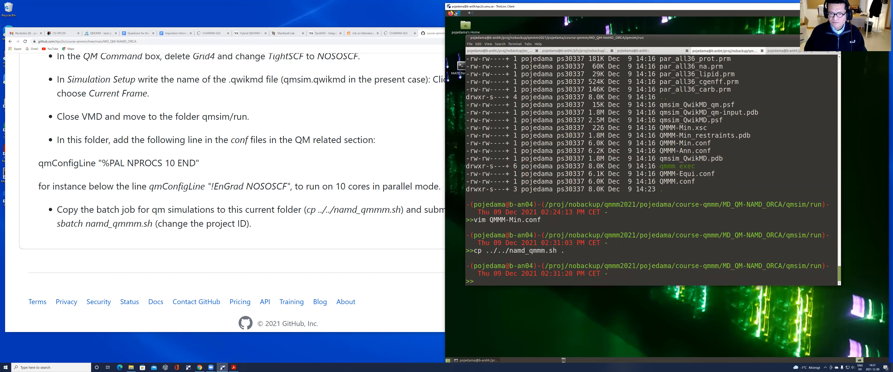
Open namd_qmmm.sh in vim and replace the Project_ID placeholder with snic2021-22-907, as given in the course information document
text(vim namd_qmmm.sh)
key(Return)
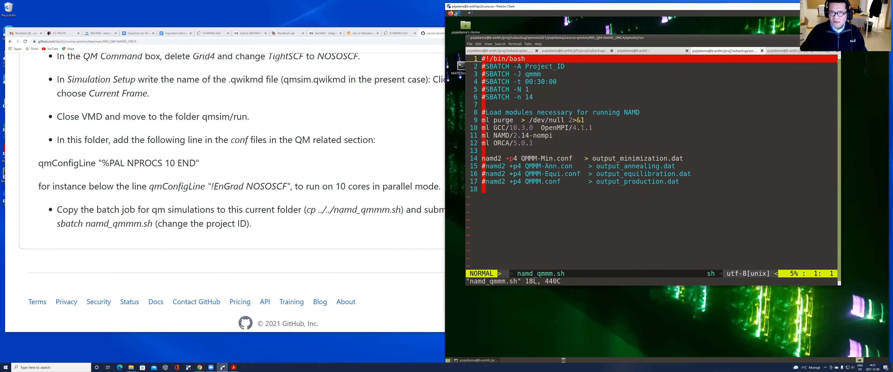
key(Down)
key(Right)
key(Right)
key(Right)
key(Right)
key(Right)
key(Right)
key(Right)
key(Right)
key(Right)
key(Right)
key(Right)
key(Right)
key(Right)
key(Right)
key(Left)
key(Left)
key(Left)
key(c)
key(w)
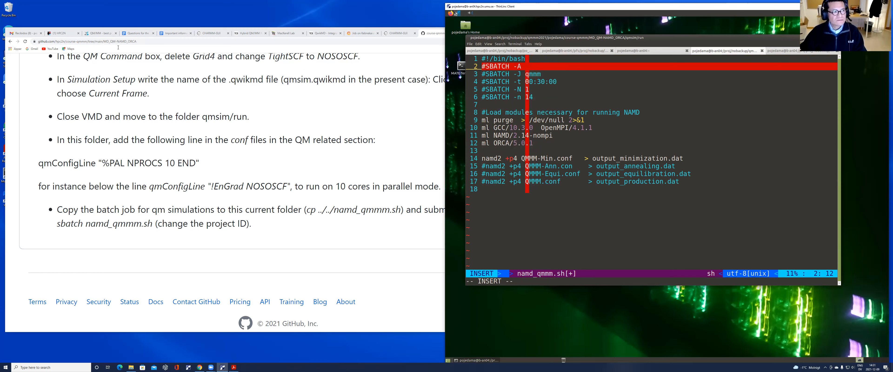
click(175, 33)
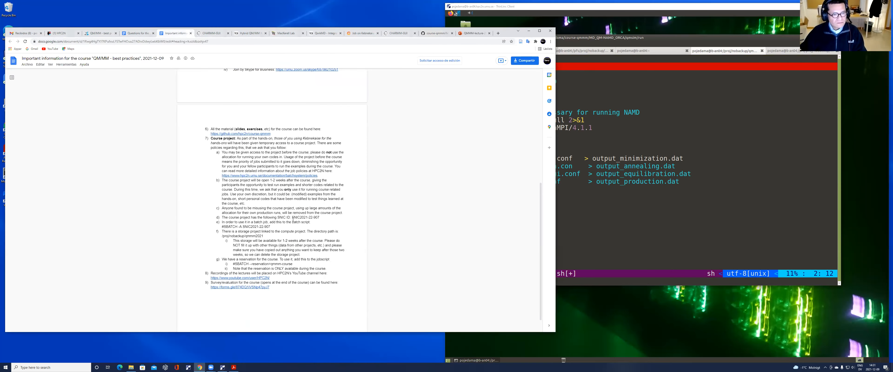
click(604, 99)
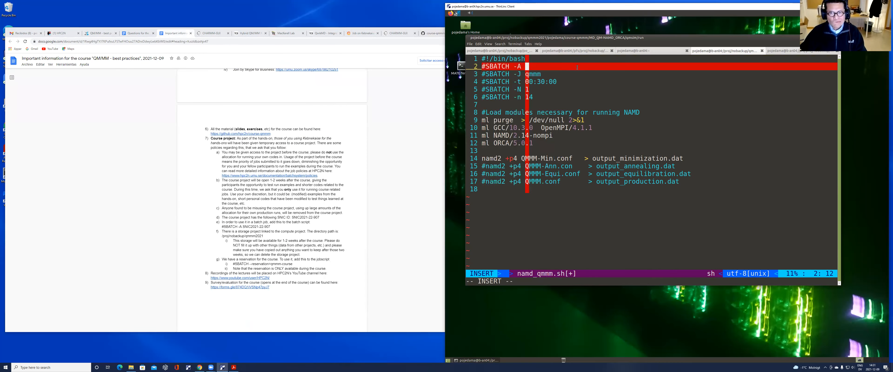
text(snic)
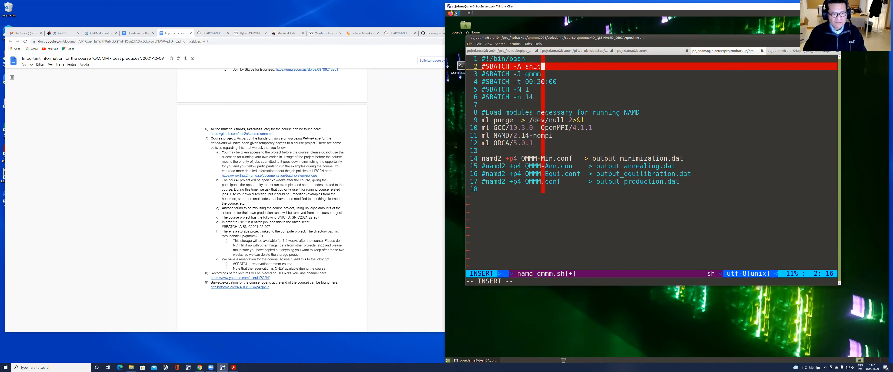
text(2021)
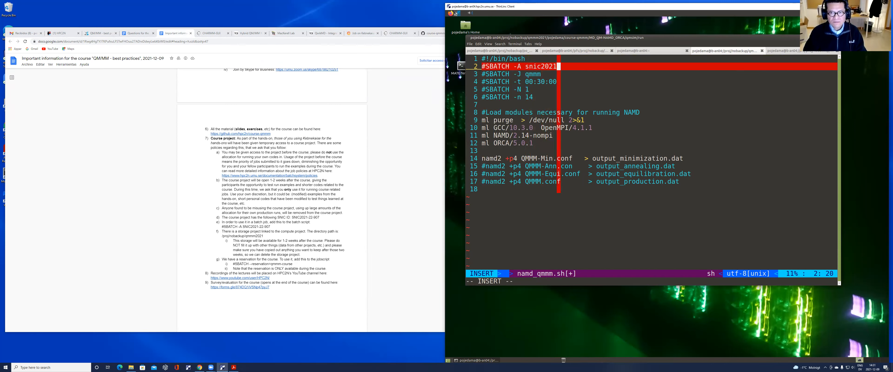
text(-)
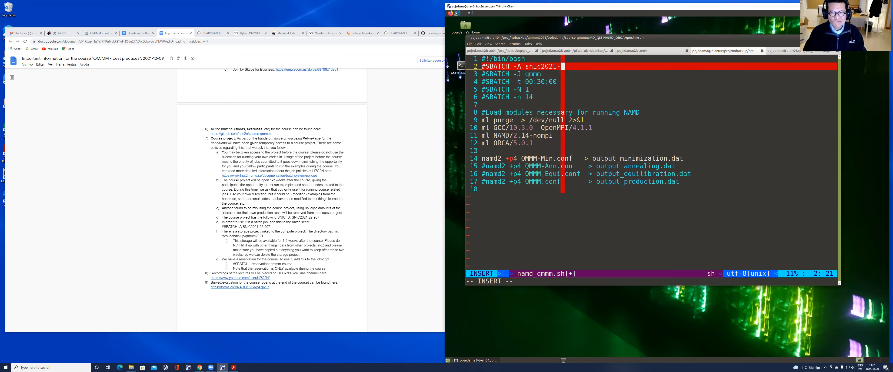
text(22-907)
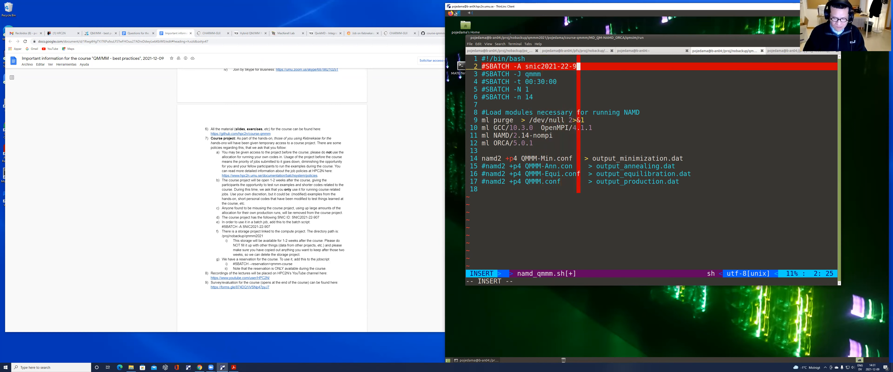
Add the line #SBATCH --reservation=qmmm-course below the "#SBATCH -n 14" line and save the script
key(Down)
key(Down)
key(Down)
key(Down)
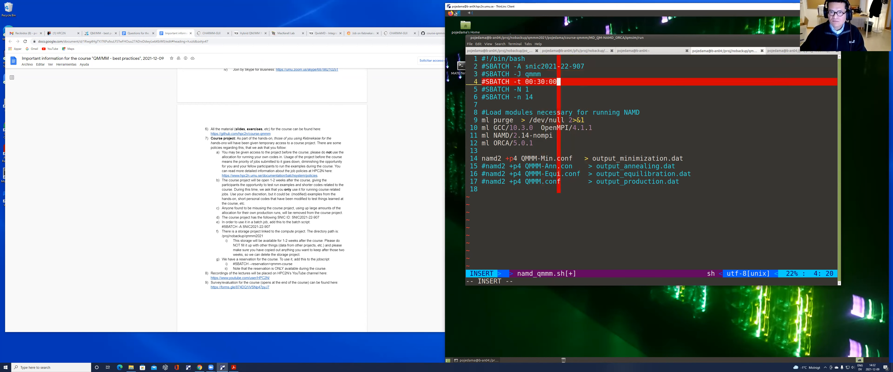
key(Return)
text(#S)
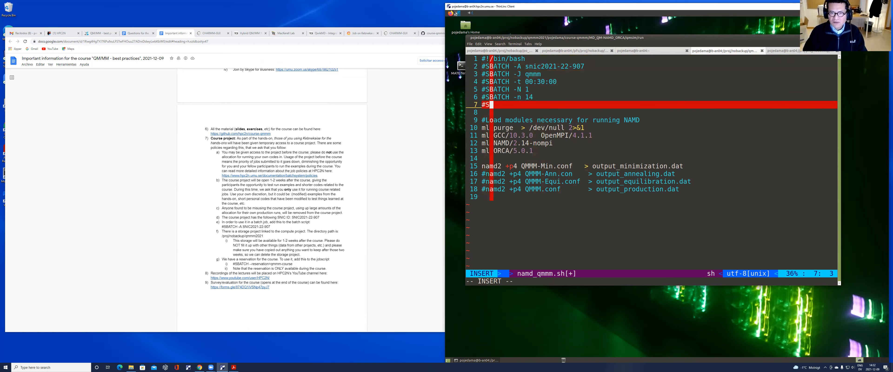
text(BATCH --res)
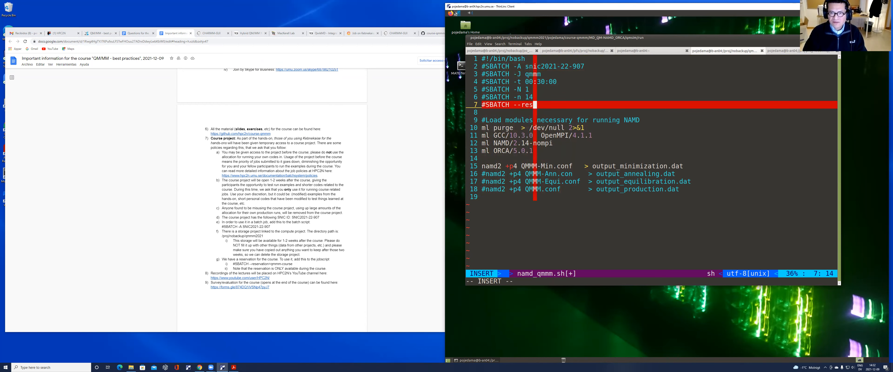
text(ervation)
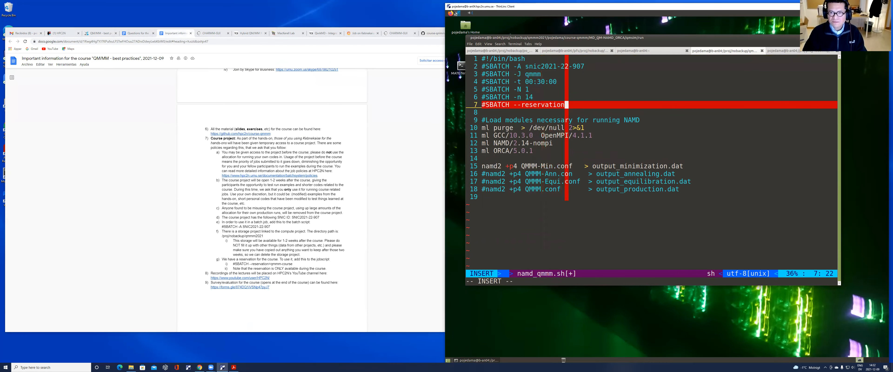
text(=qmmm-course)
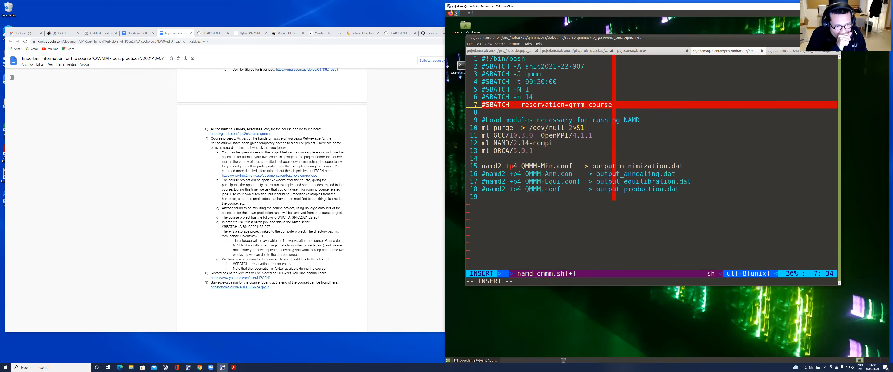
key(Escape)
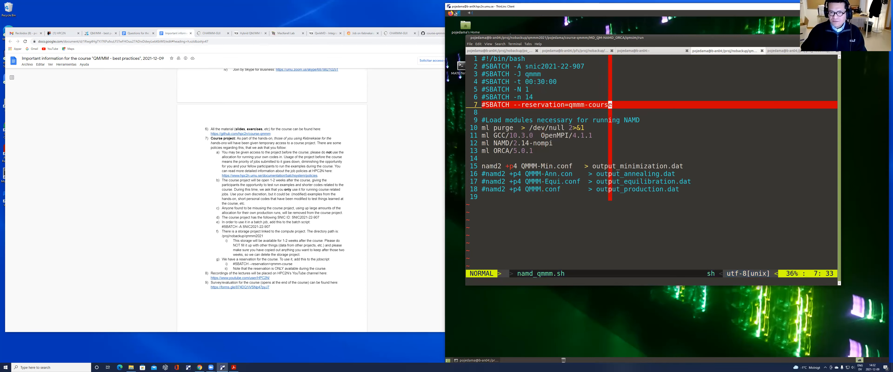
Review the batch script's module-loading lines for GCC, OpenMPI, NAMD and ORCA
key(j)
key(j)
key(k)
key(k)
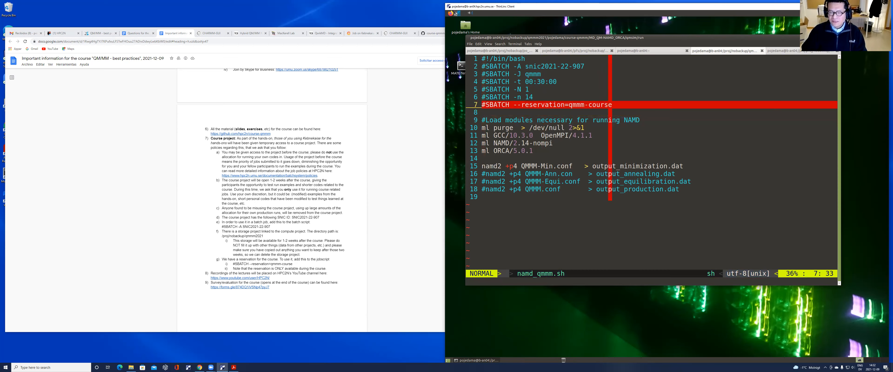
key(j)
key(j)
key(j)
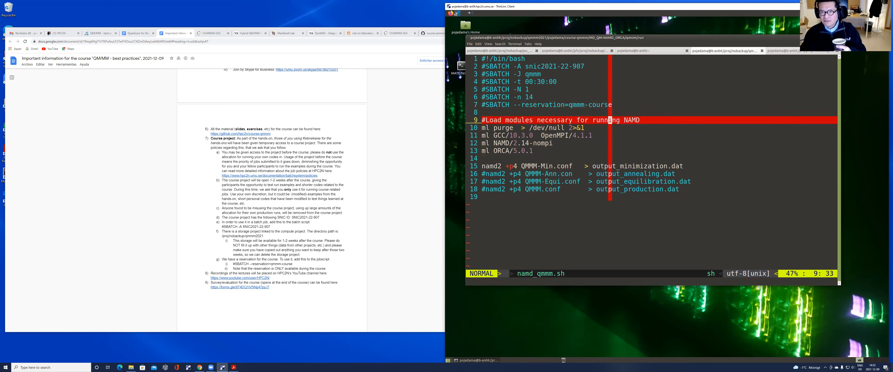
key(j)
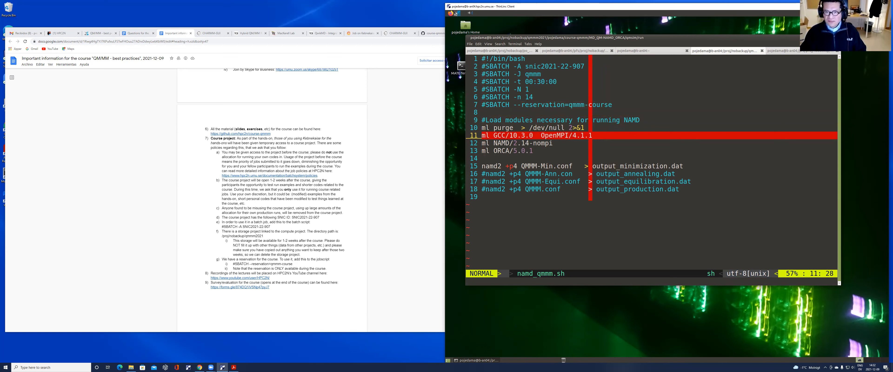
key(j)
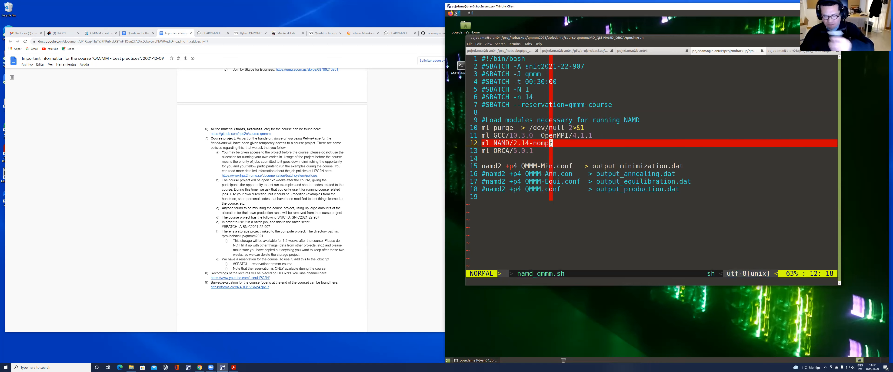
key(j)
key(j)
Examine the namd2 minimization command's configuration file and core option against the number of tasks requested in the script
click(610, 166)
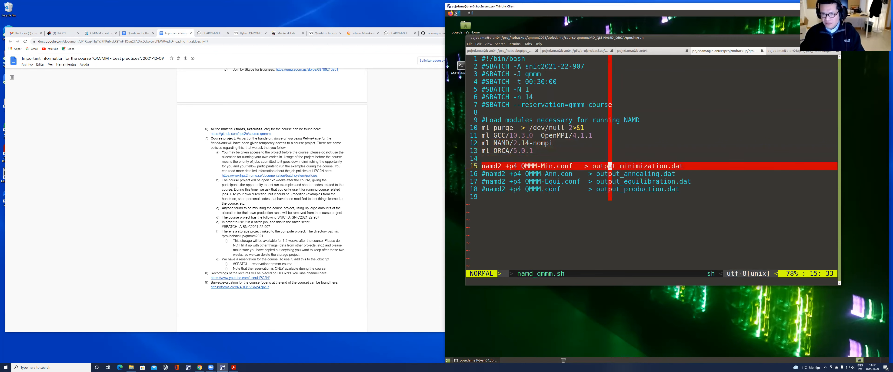
key(h)
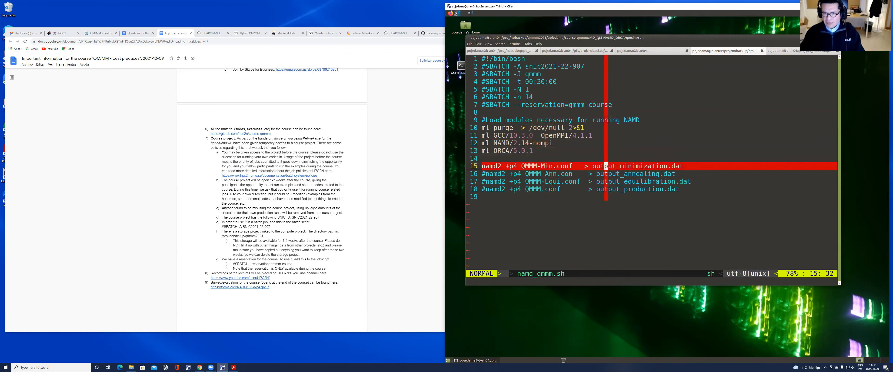
double_click(556, 164)
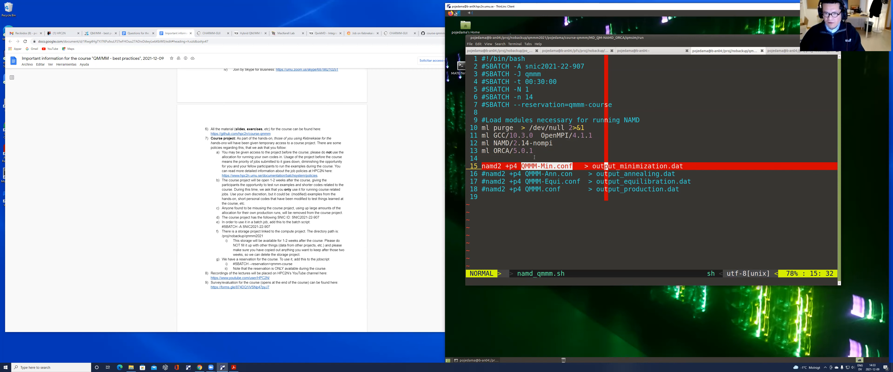
drag(532, 97, 514, 100)
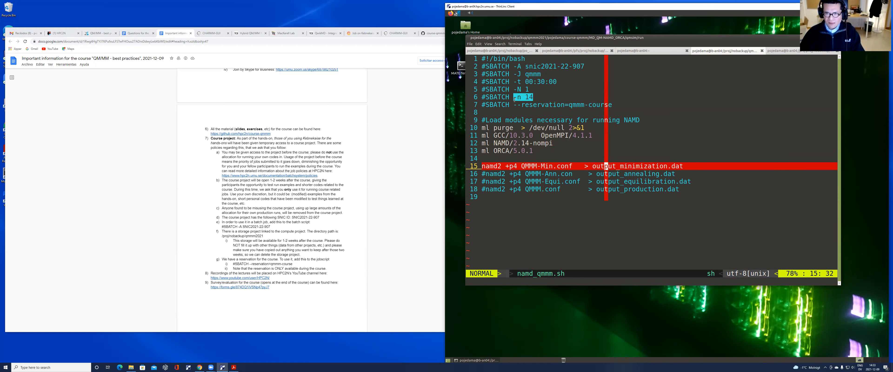
drag(517, 169, 510, 168)
drag(486, 167, 518, 166)
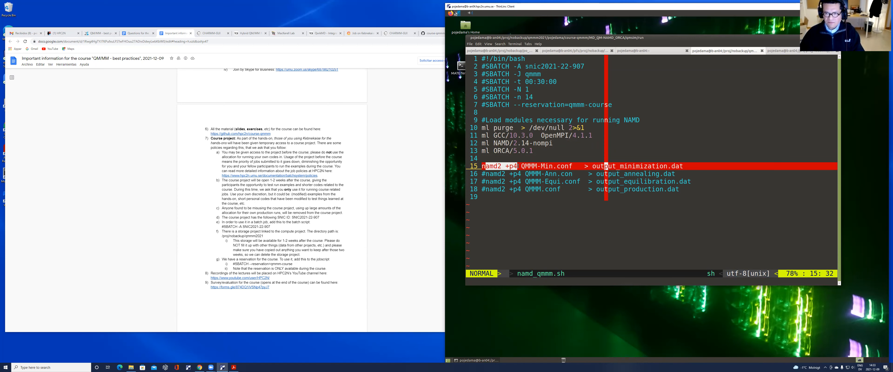
click(566, 180)
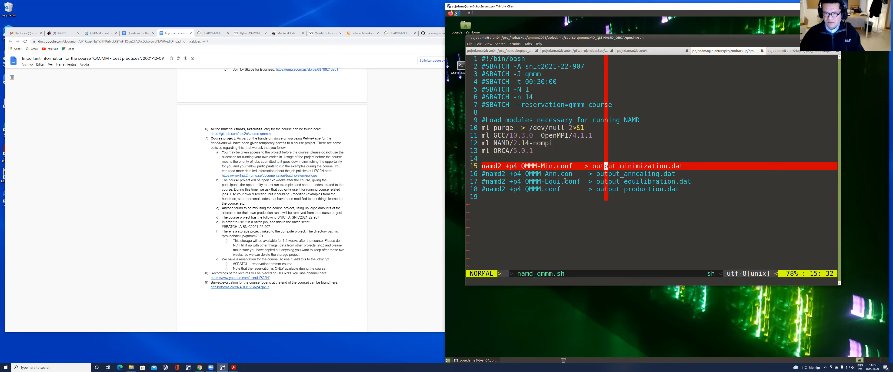
Close namd_qmmm.sh, reopen QMMM-Min.conf in vim and check the ORCA processor count in the qmConfigLine "%PAL NPROC" entry
text(:q)
key(Return)
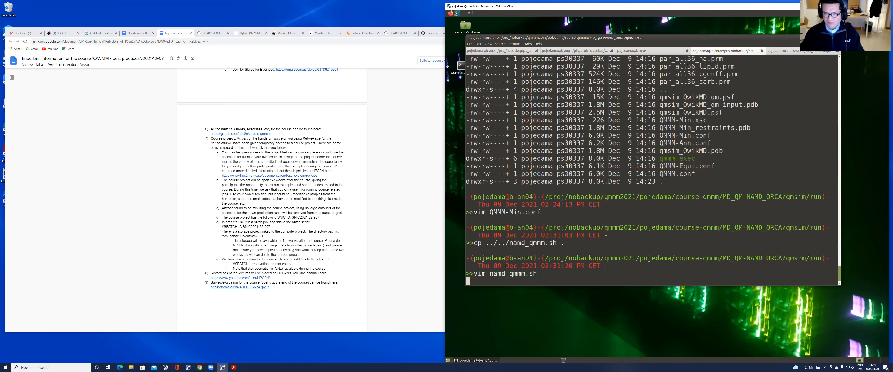
key(Up)
key(Up)
key(Up)
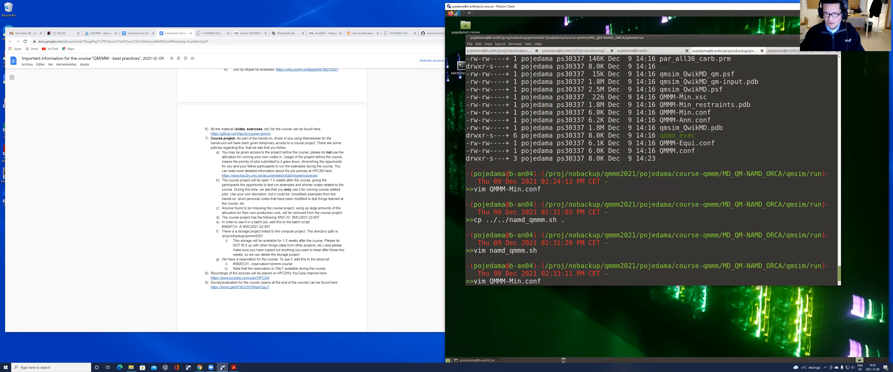
key(Return)
key(Right)
key(Right)
key(Right)
key(Right)
key(Right)
key(Right)
key(Right)
key(Right)
key(Right)
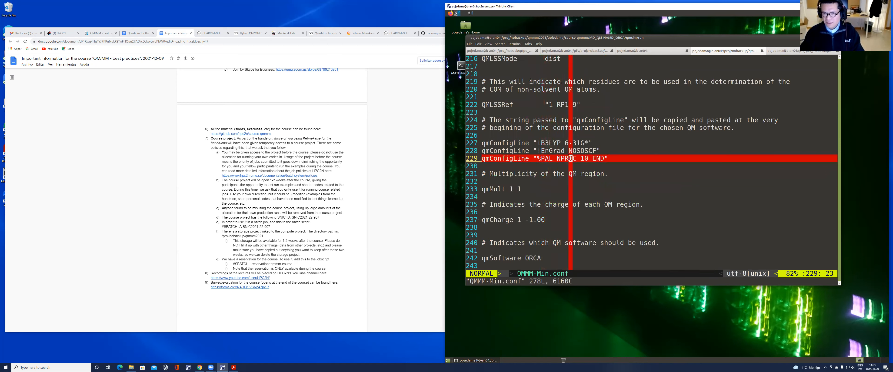
key(Right)
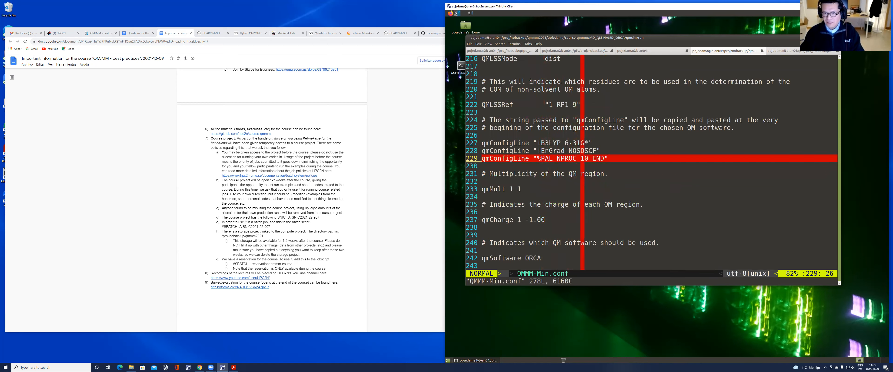
text(:q)
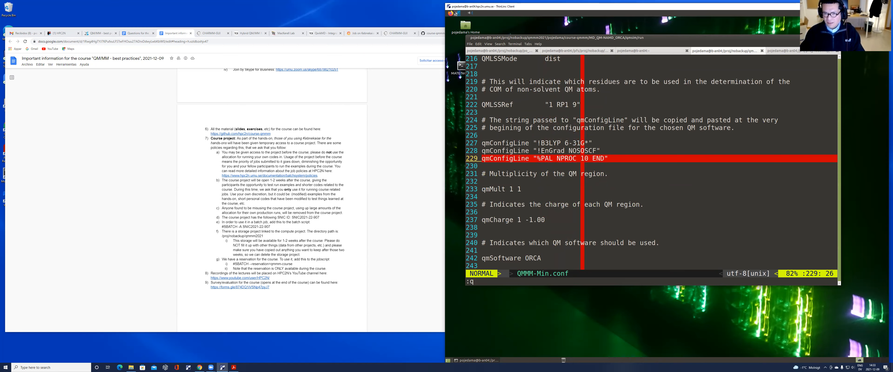
key(Return)
Reopen namd_qmmm.sh in vim and recheck the SBATCH settings, module lines and namd2 minimization command before closing the file
key(Up)
key(Up)
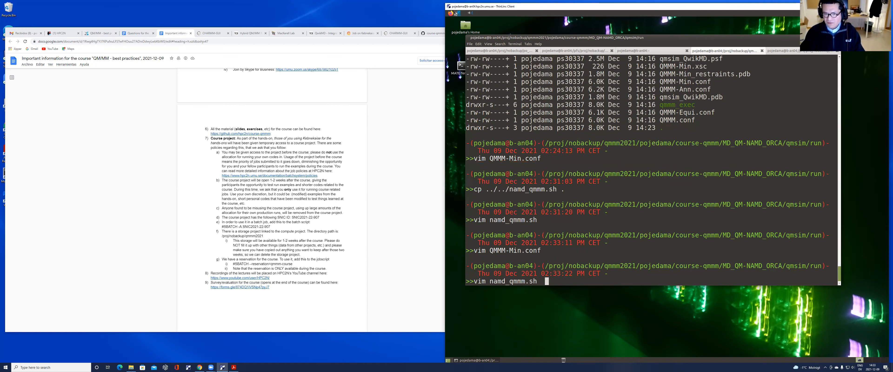
key(Return)
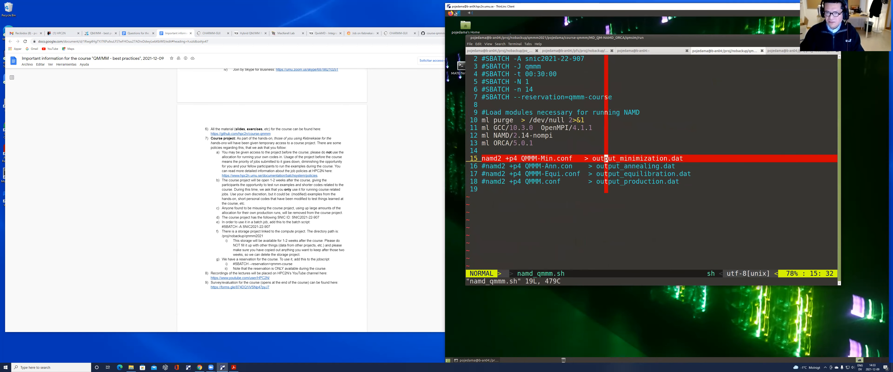
key(k)
key(k)
key(k)
key(k)
key(k)
key(k)
key(k)
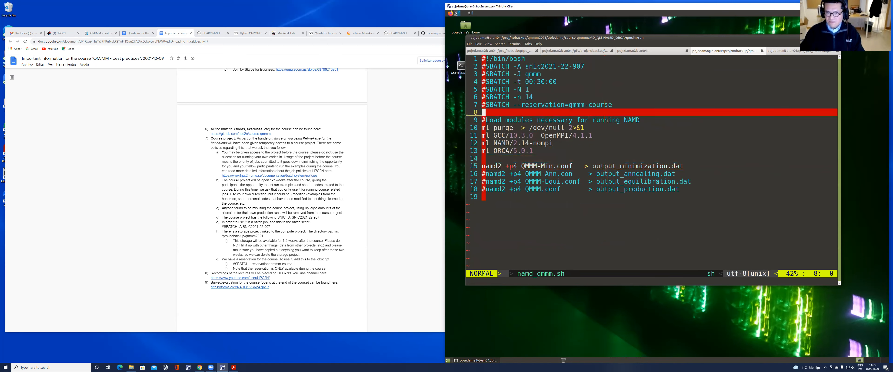
key(k)
key(k)
key(k)
key(j)
key(j)
key(j)
key(j)
key(j)
key(j)
key(j)
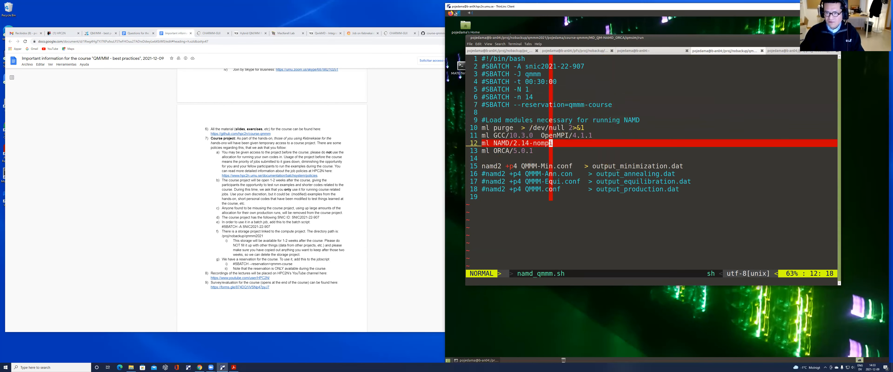
key(j)
key(j)
key(j)
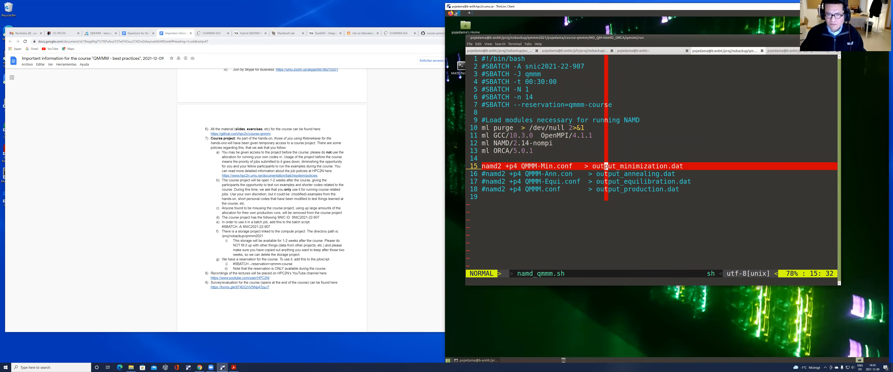
text(:q)
key(Return)
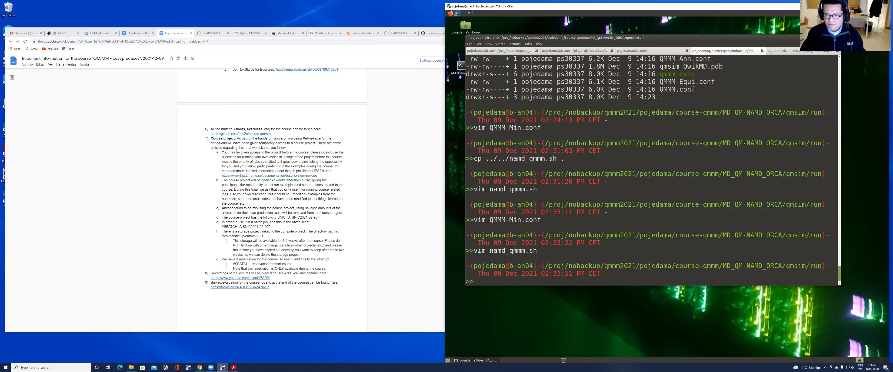
Submit namd_qmmm.sh with sbatch and list the account's own jobs in the queue with squeue -a
text(sbatch namd_qmmm.sh)
key(Return)
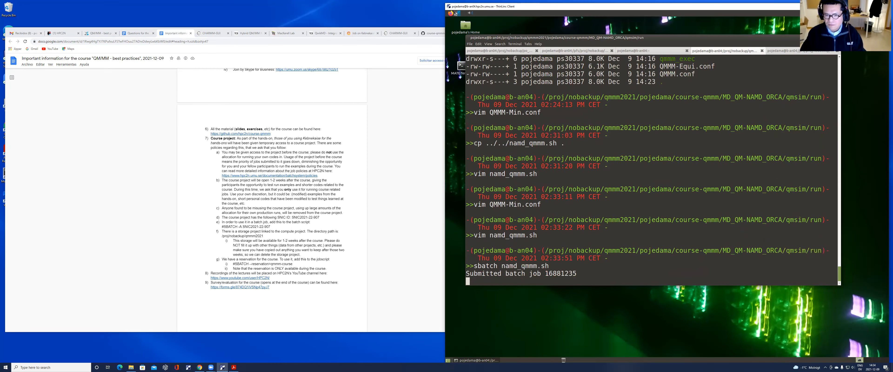
text(squeue -a -u pojedama)
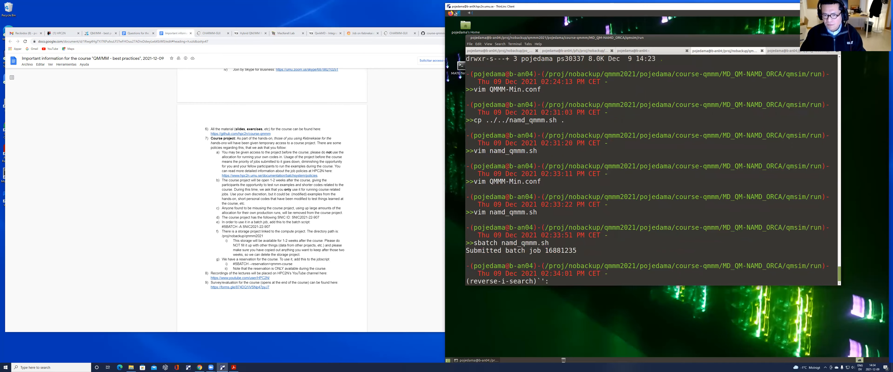
key(Return)
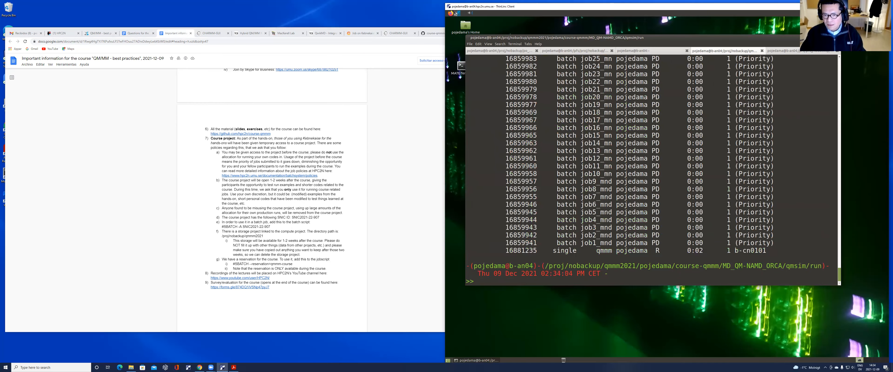
Run job-usage with the ID of the submitted qmmm job and copy the monitoring URL from the output
text(job-usage)
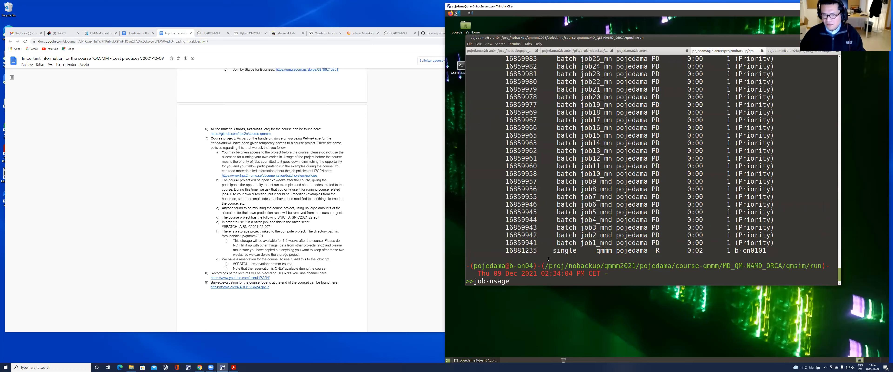
double_click(521, 250)
middle_click(544, 251)
key(Return)
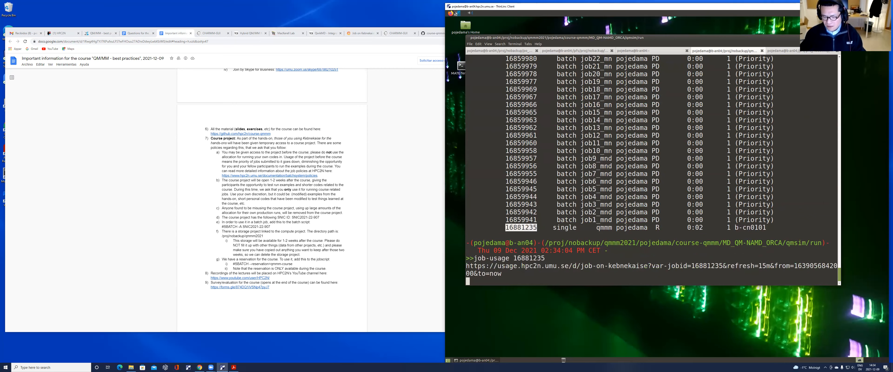
mouse_move(503, 251)
mouse_down()
mouse_move(482, 251)
mouse_move(506, 247)
mouse_up()
right_click(509, 245)
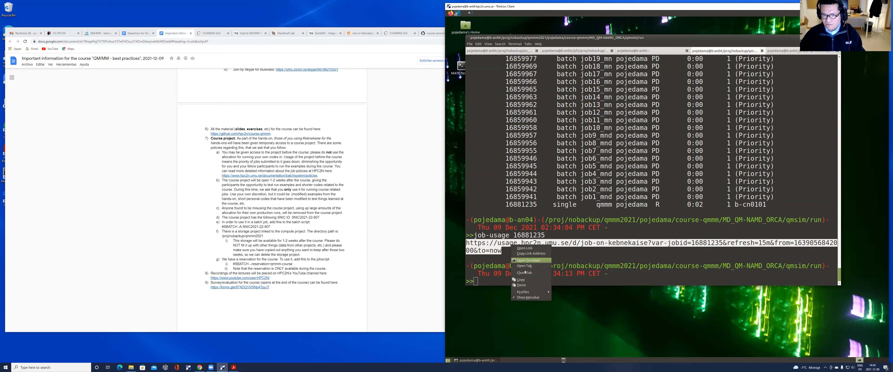
click(530, 280)
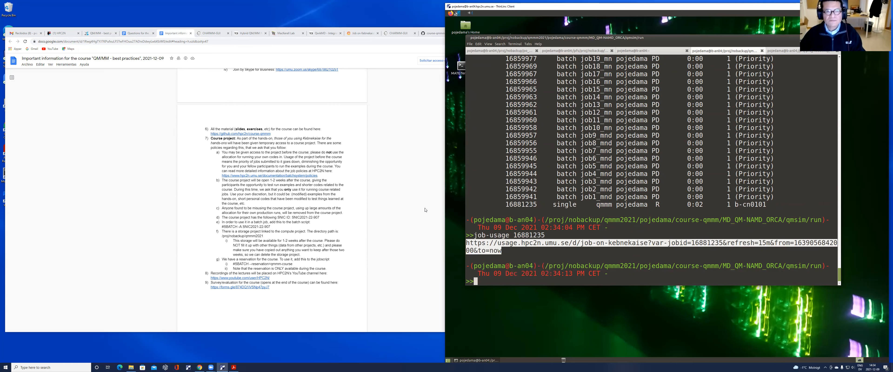
Open the copied job-usage URL in a new Chrome tab and set the Grafana dashboard's auto-refresh interval to 1m
click(409, 29)
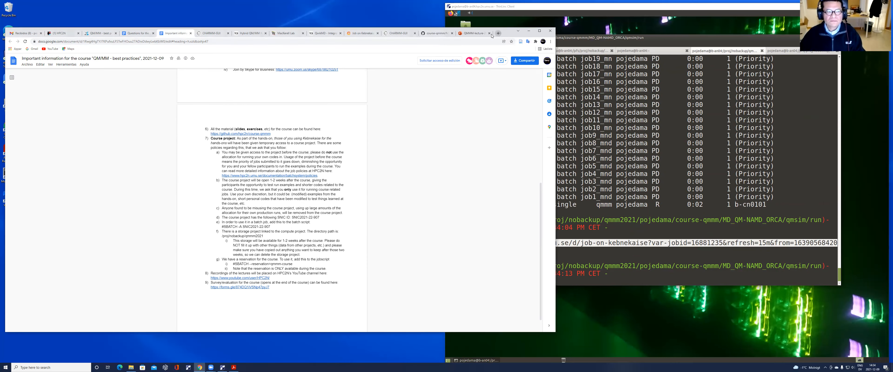
click(498, 34)
right_click(347, 41)
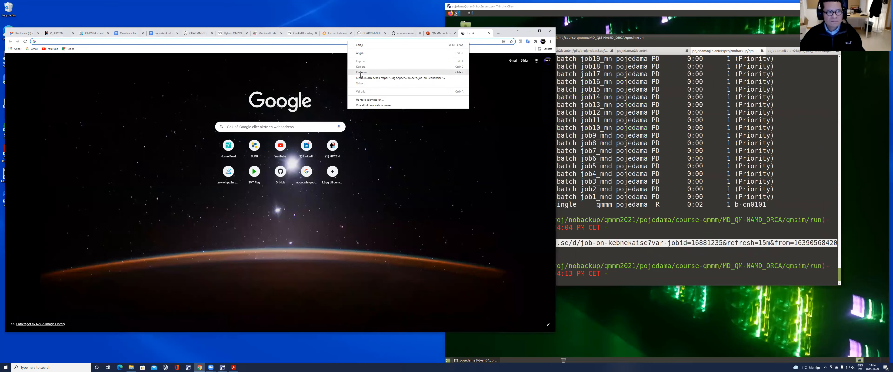
click(360, 73)
key(Return)
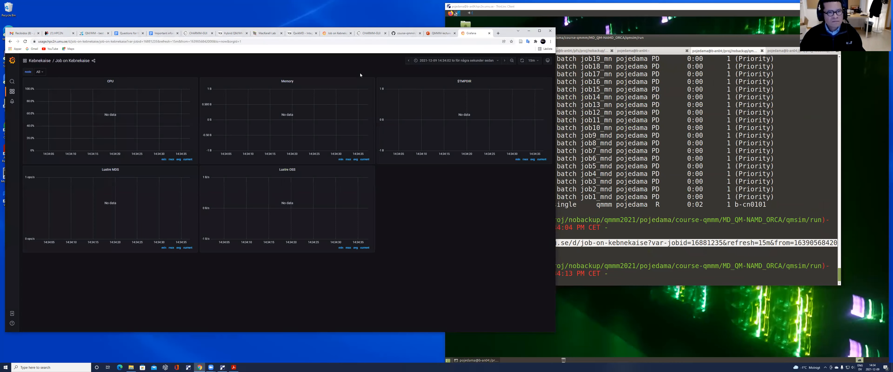
click(534, 61)
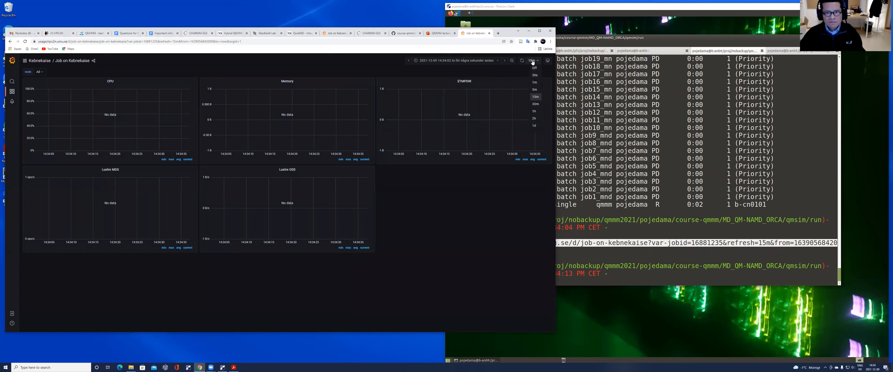
click(535, 97)
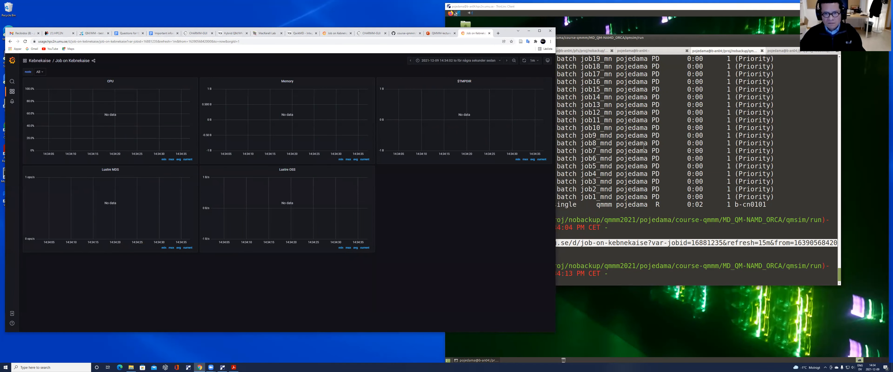
Switch to the terminal and list the run directory's files with ls and the detailed lh listing
click(644, 146)
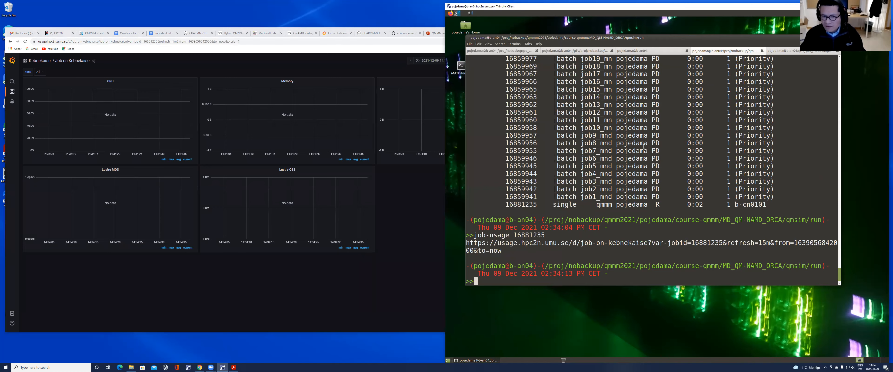
text(ls)
key(Return)
text(lh)
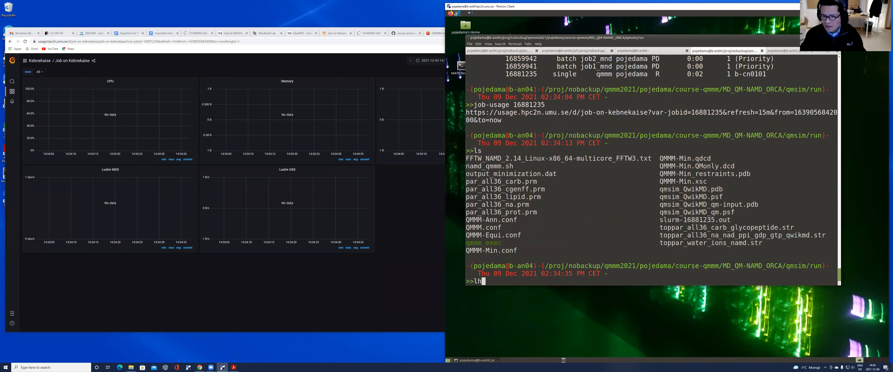
key(Return)
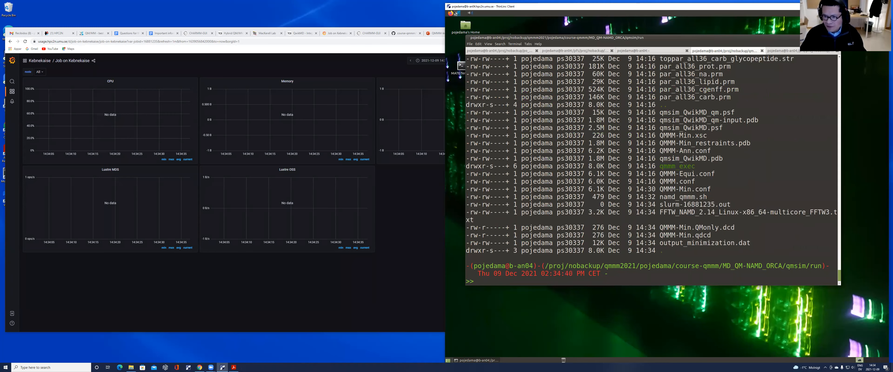
Follow the last 400 lines of output_minimization.dat with tail -fn400
double_click(706, 241)
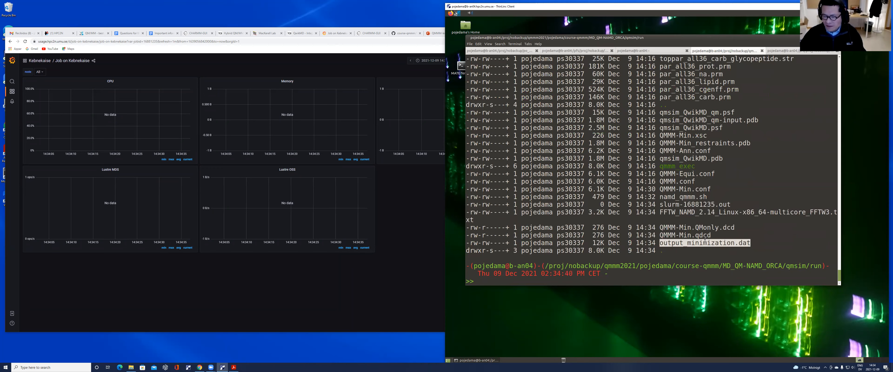
text(tail)
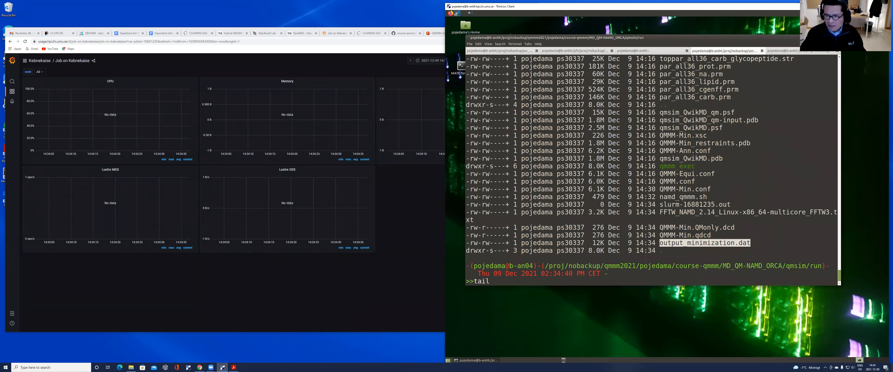
text( -fn400)
middle_click(712, 164)
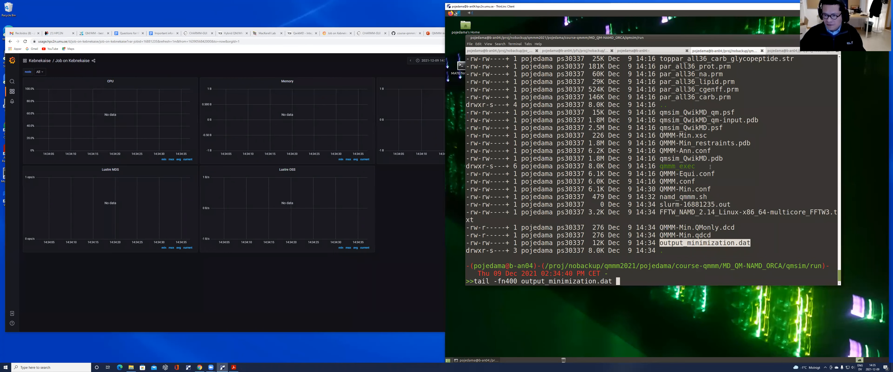
key(Return)
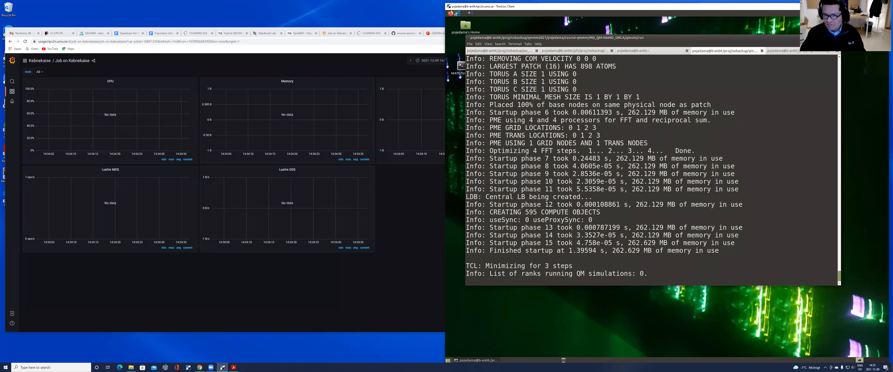
Stop following the output, check the account's jobs with squeue -a and list the run directory again with lh
key(ctrl+c)
key(ctrl+r)
text(sq': squeue -a -u pojedama)
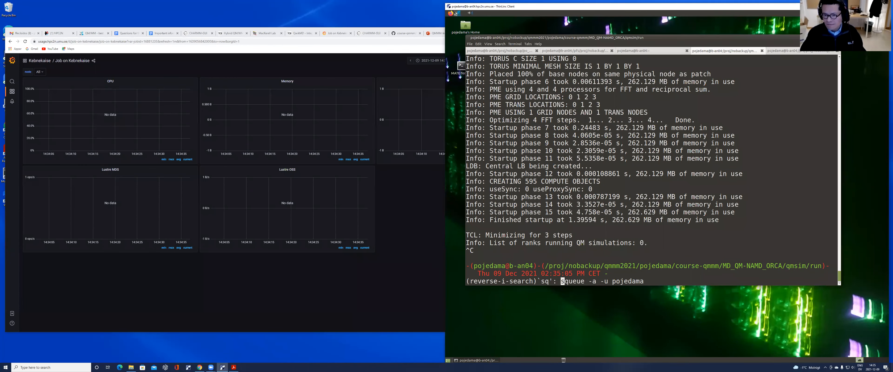
key(Return)
text(ll)
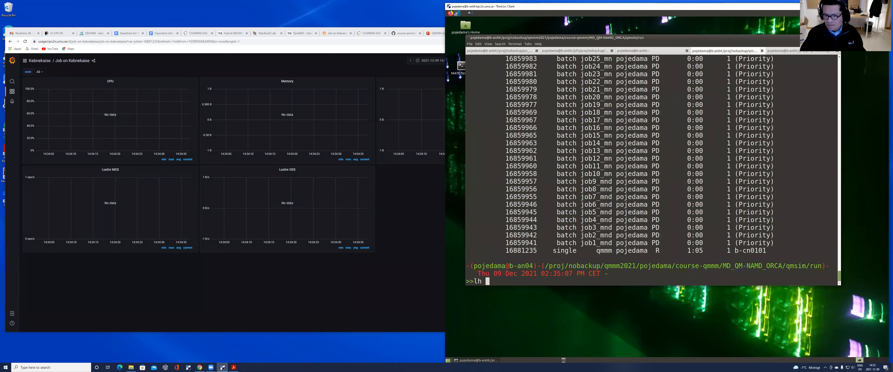
key(Return)
Rerun the tail -fn400 command on output_minimization.dat and reload the job's usage dashboard in Chrome
key(Up)
key(Up)
key(Up)
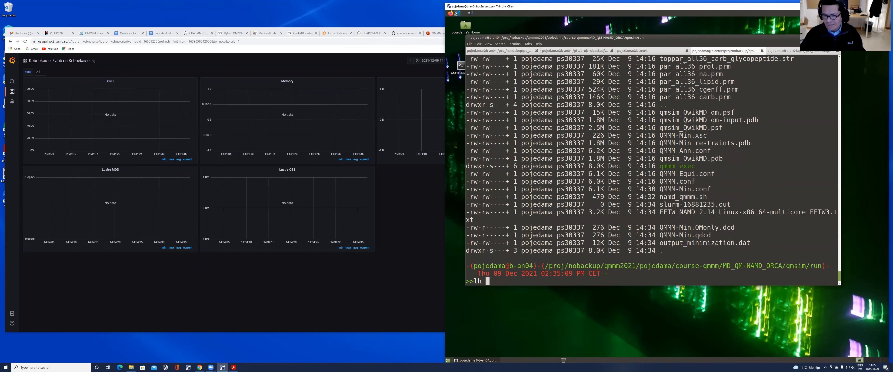
key(Return)
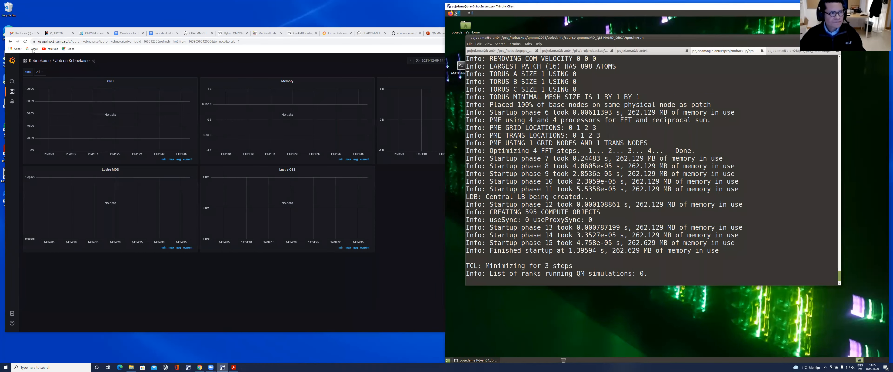
click(26, 42)
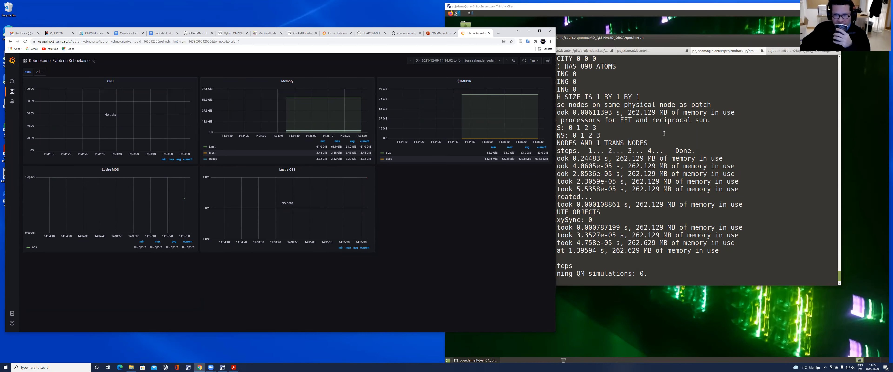
Reload the job's usage dashboard in Chrome and return to the terminal
click(676, 37)
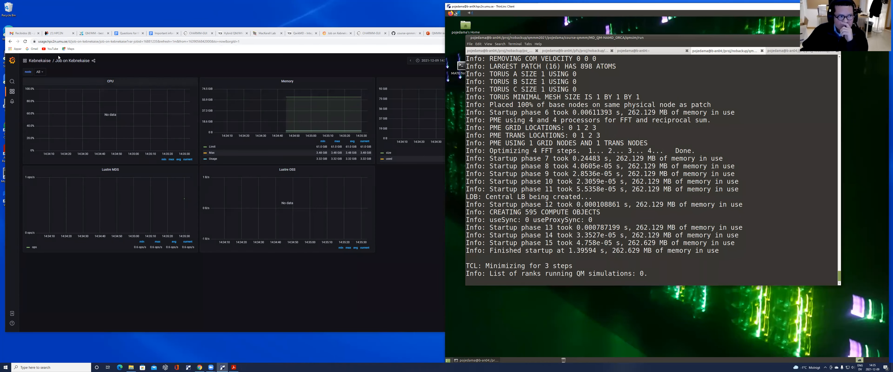
click(25, 41)
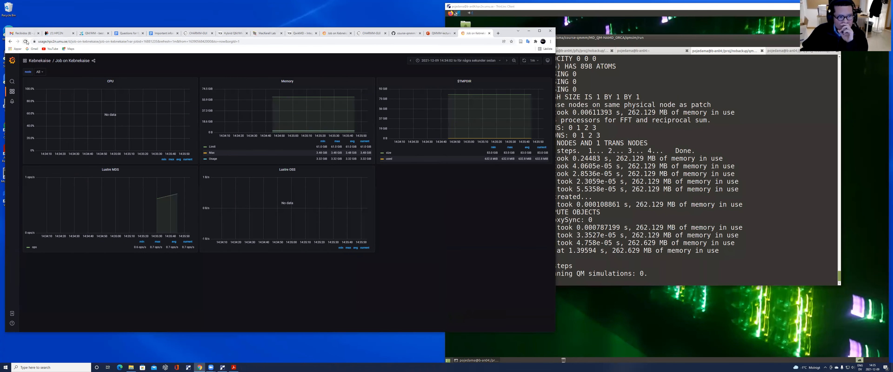
click(698, 181)
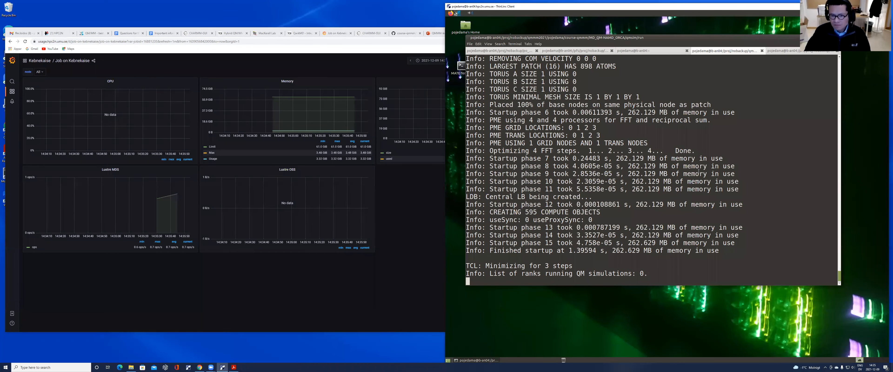
Stop following the output file and list the run directory's files with lh
key(ctrl+c)
text(lt)
key(Return)
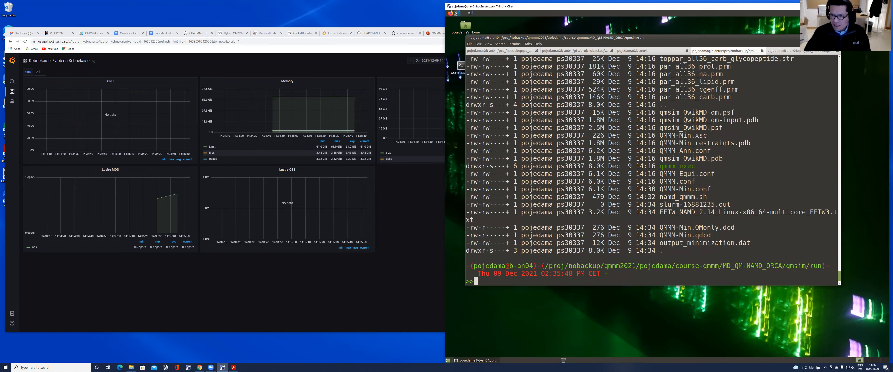
Change into the qmmm_exec directory and list its contents with lh
double_click(685, 165)
text(cd)
middle_click(662, 212)
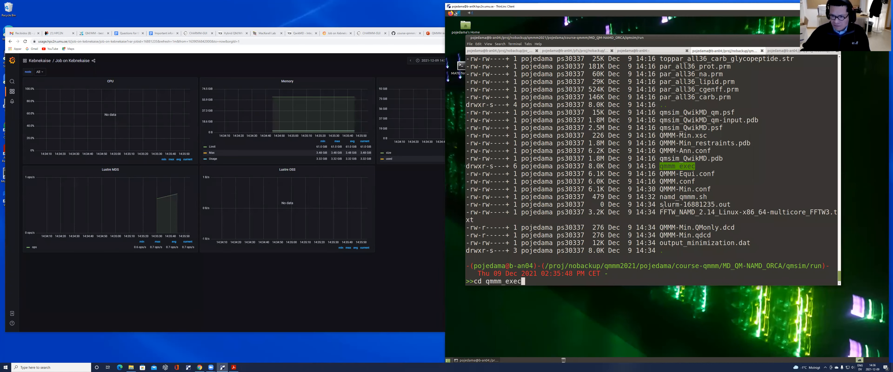
key(Return)
text(lh)
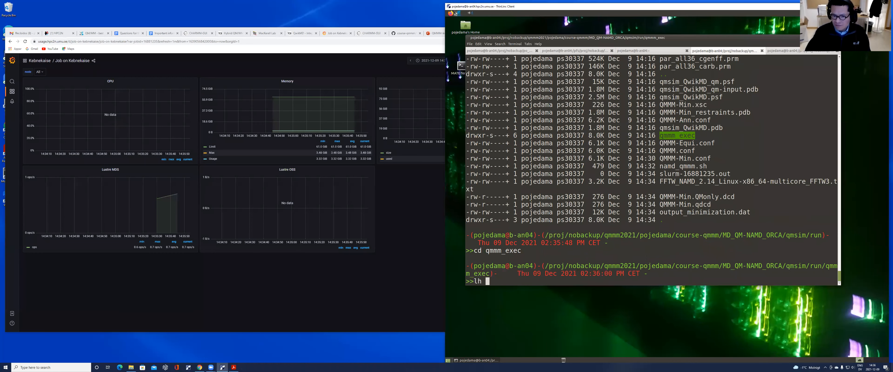
key(Return)
Change into the QMMM-Min/ subdirectory and list its contents with lh
text(cd qmmm-)
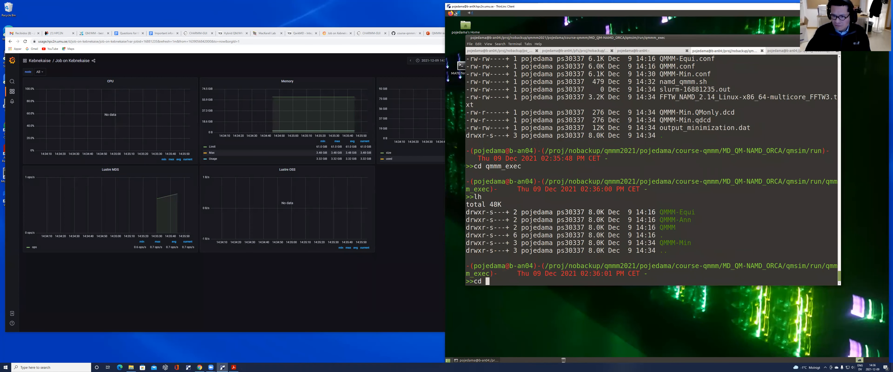
text(M)
key(Tab)
key(Return)
text(lh)
key(Return)
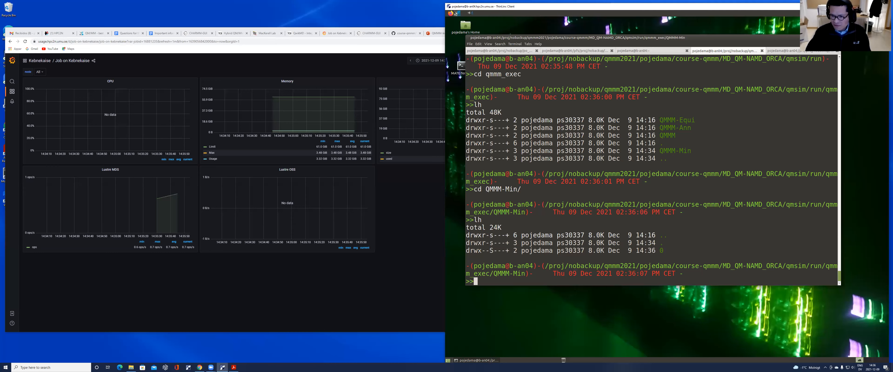
Change into the subdirectory 0 and list its files with lh
text(cd 0)
key(Return)
text(lh)
key(Return)
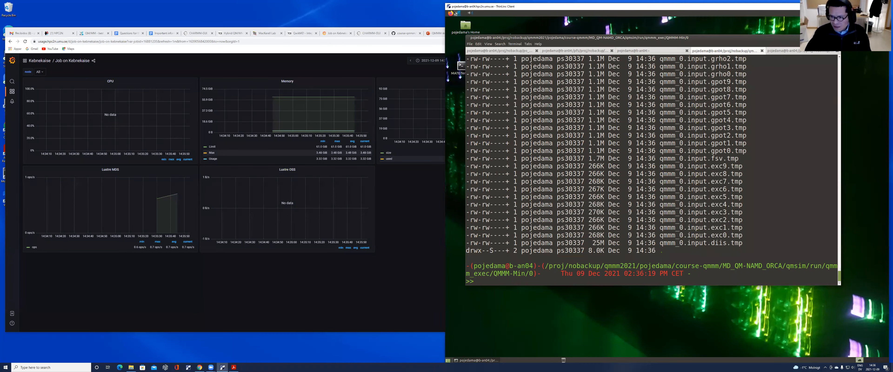
Examine the whole listing of ORCA input and temporary files in the 0 directory, checking their names, sizes and timestamps
scroll(650, 203, up, 7)
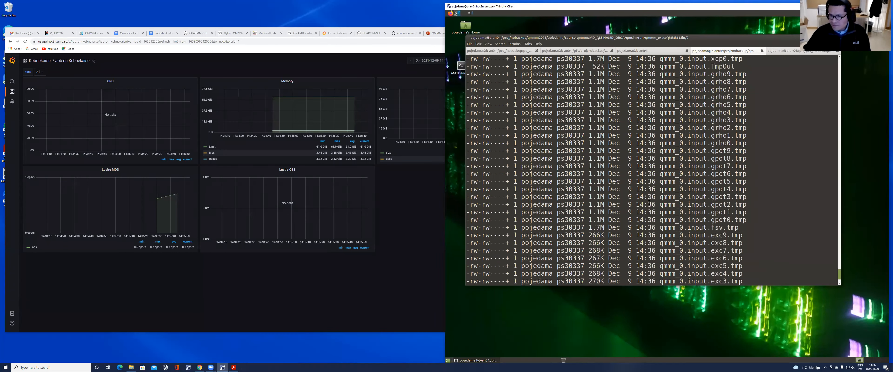
scroll(649, 203, up, 12)
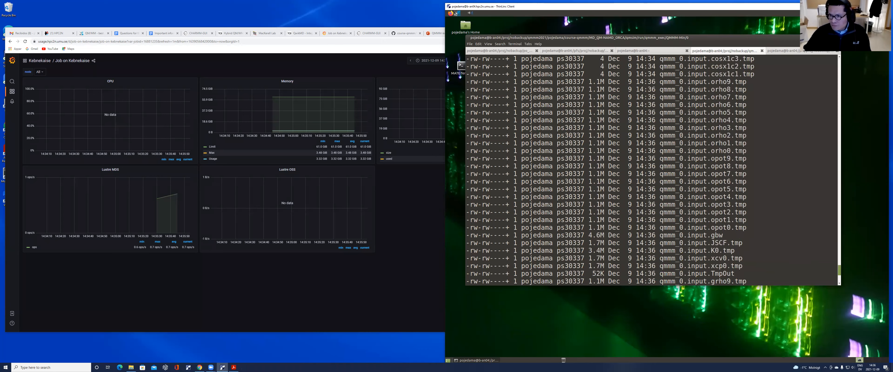
scroll(650, 203, up, 4)
scroll(613, 198, down, 10)
scroll(614, 198, down, 12)
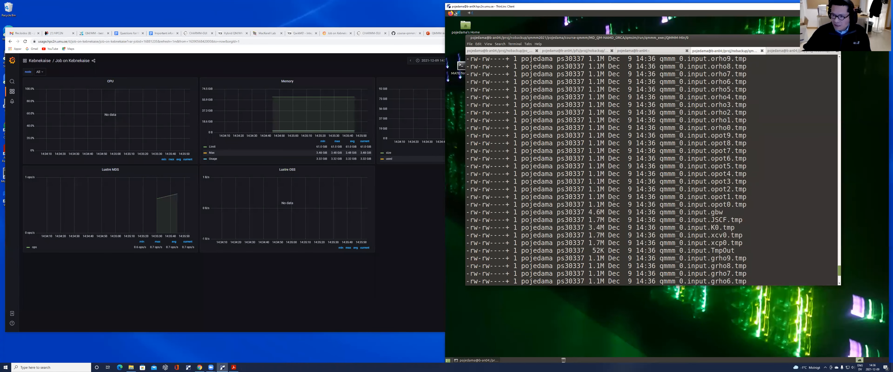
scroll(628, 191, down, 1)
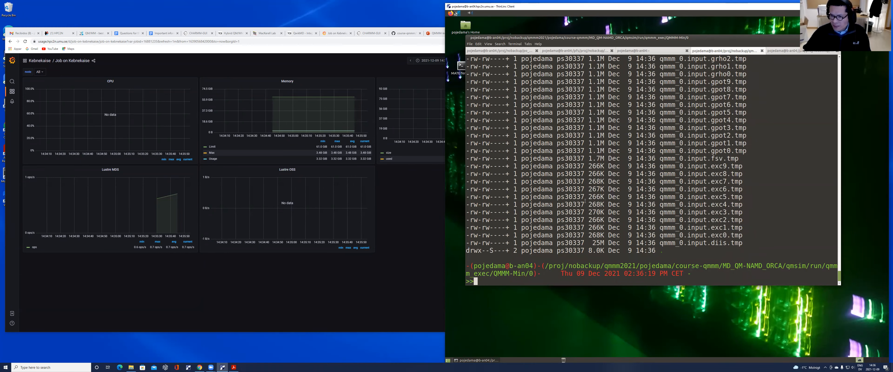
scroll(615, 212, up, 15)
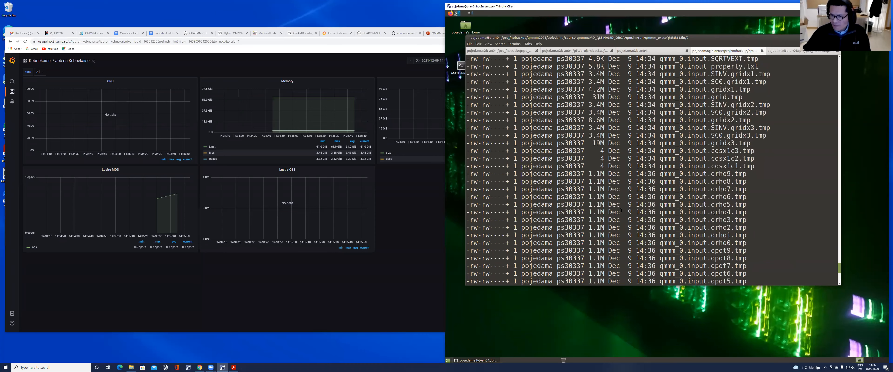
scroll(623, 209, up, 5)
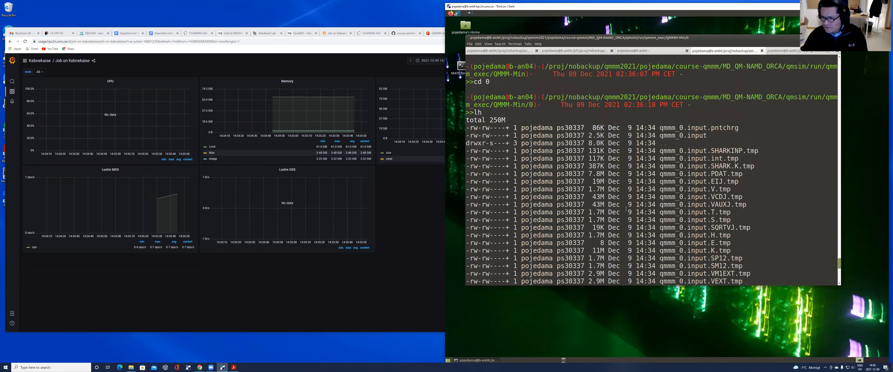
scroll(624, 209, down, 3)
scroll(624, 207, down, 8)
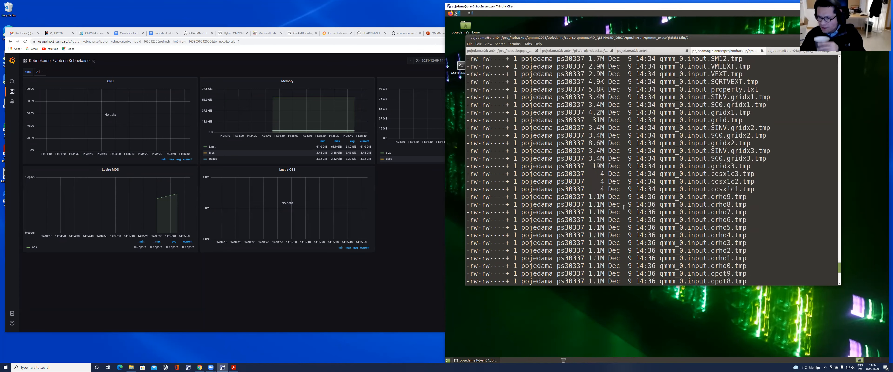
scroll(624, 207, down, 3)
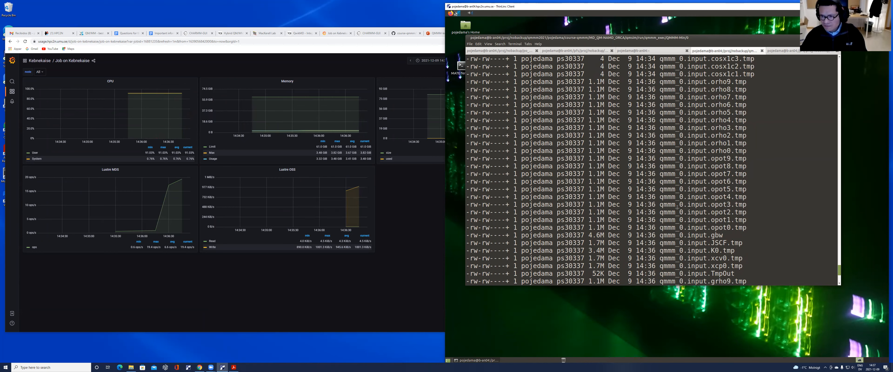
scroll(677, 207, down, 12)
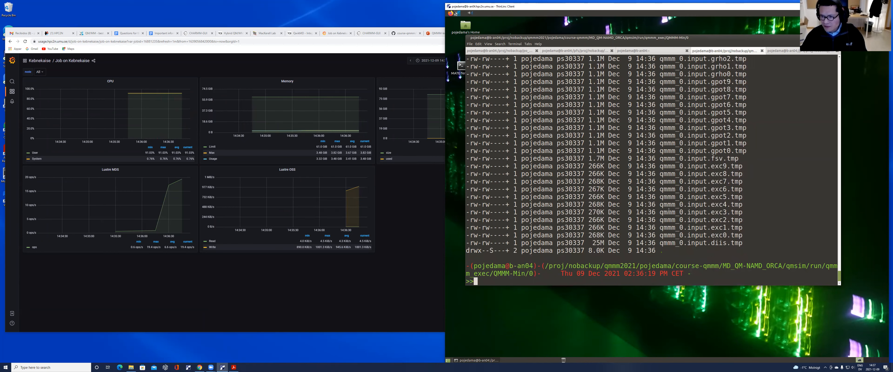
List the 0 directory again and follow the last 40 lines of qmmm_0.input.TmpOut with tail -fn40
key(Up)
key(Return)
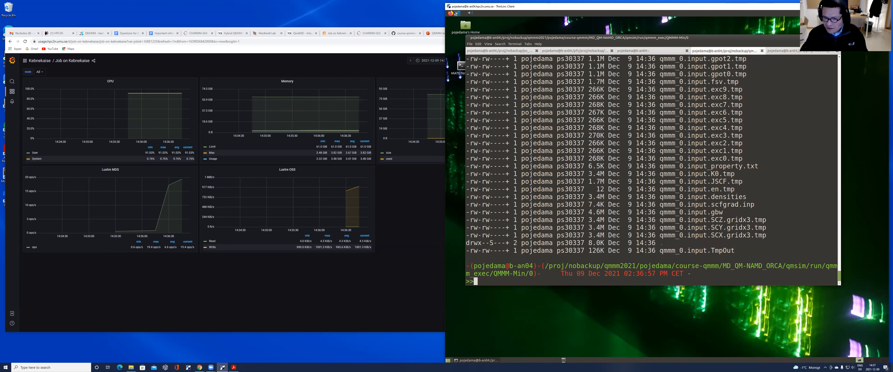
text(tail -fn40)
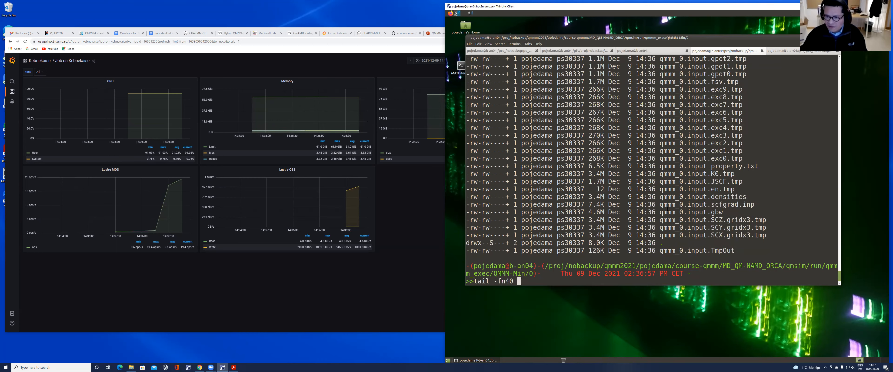
double_click(720, 250)
middle_click(720, 247)
key(Return)
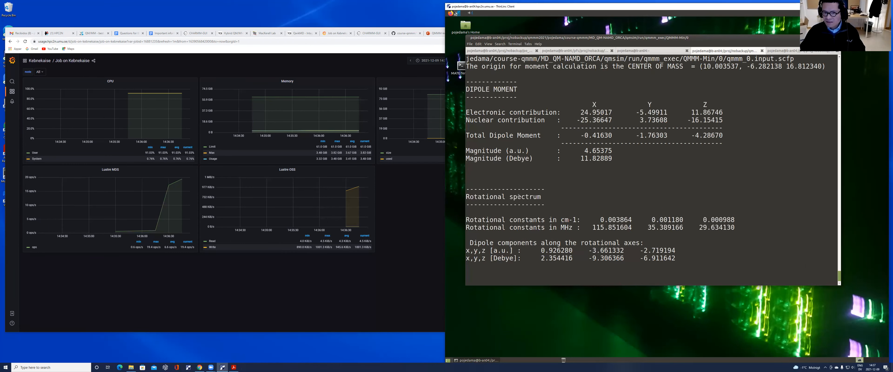
Examine the ORCA output from the SCF gradient timings and property calculations through to the newest SCF iterations
scroll(551, 226, up, 5)
scroll(551, 226, up, 8)
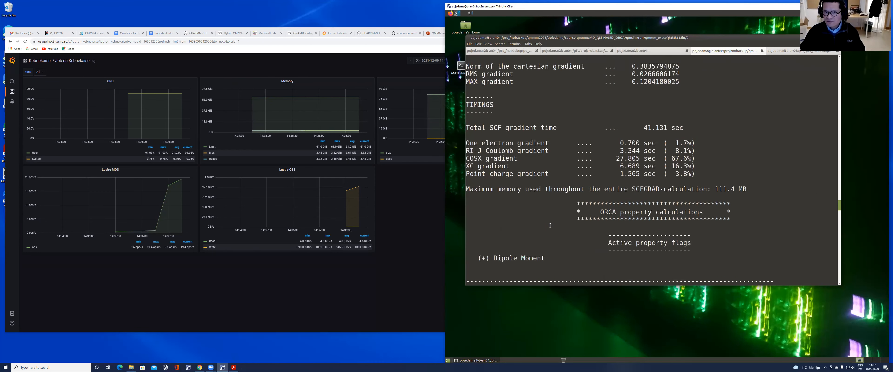
scroll(550, 226, up, 1)
drag(483, 152, 540, 151)
scroll(562, 162, down, 10)
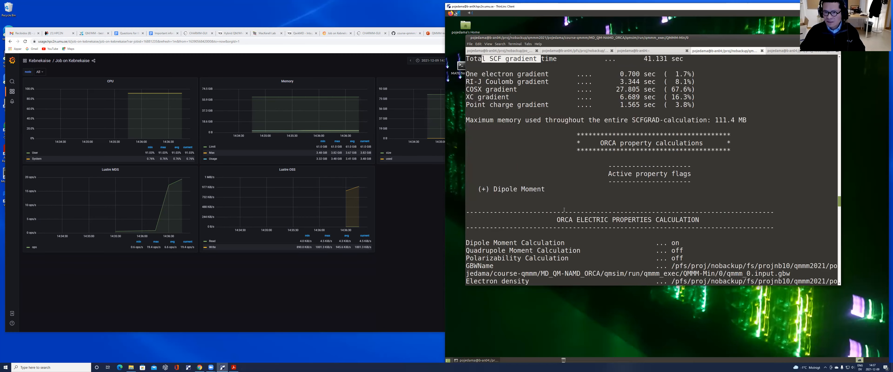
scroll(550, 219, down, 20)
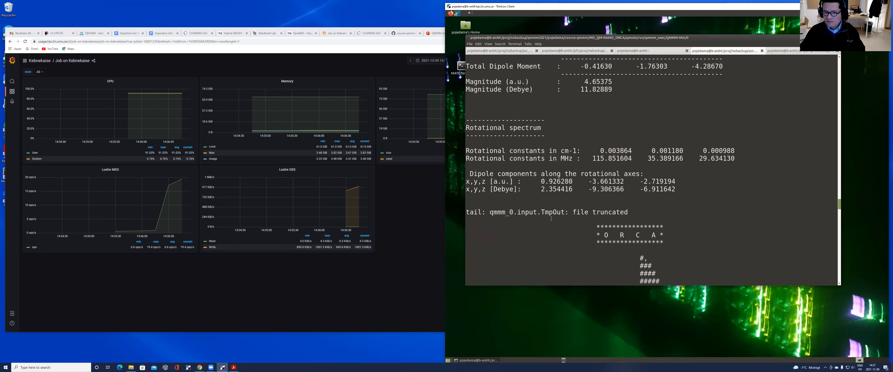
scroll(552, 217, down, 20)
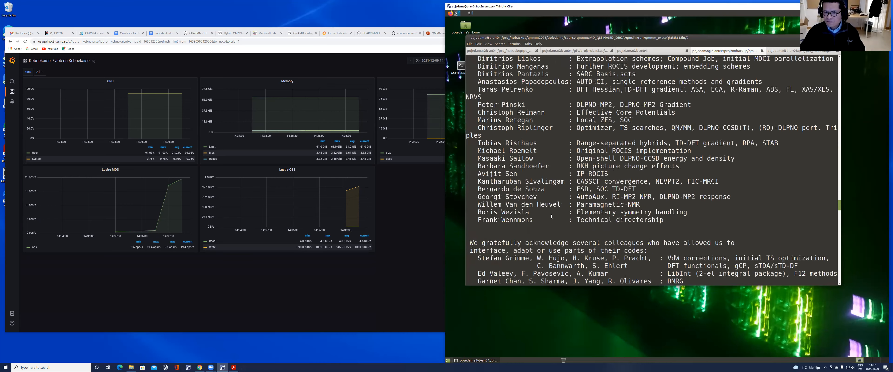
scroll(555, 218, down, 20)
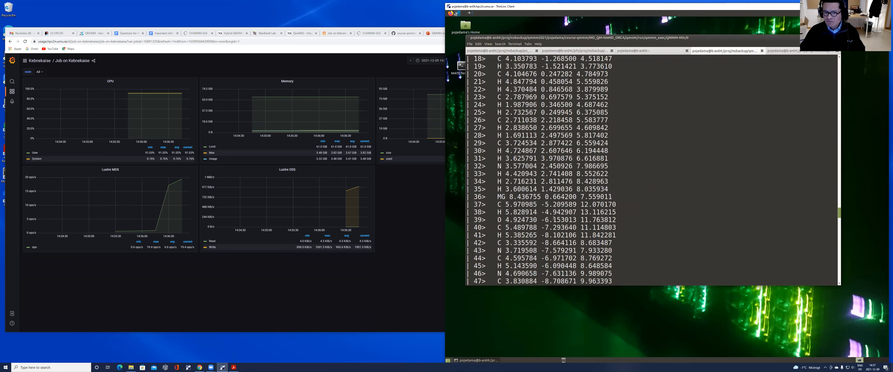
scroll(559, 218, down, 20)
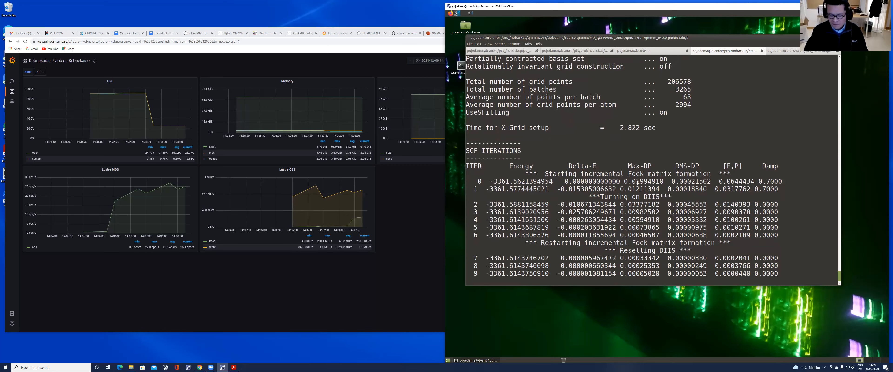
Stop following the ORCA output, return to the run directory with cd ../../../ and list its files with lh
key(ctrl+c)
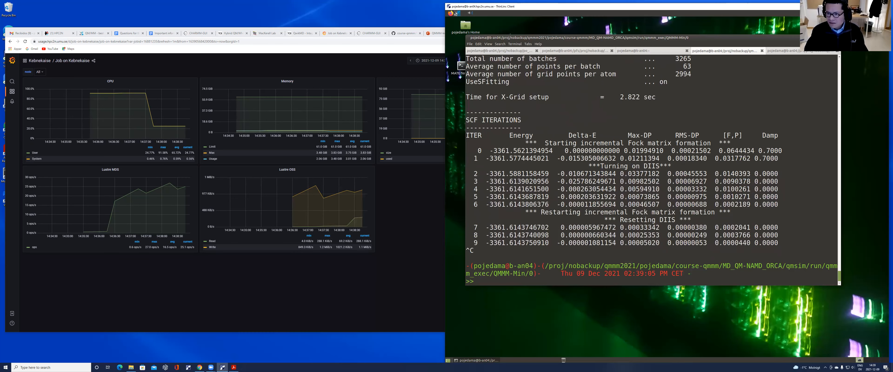
text(cd ../../..)
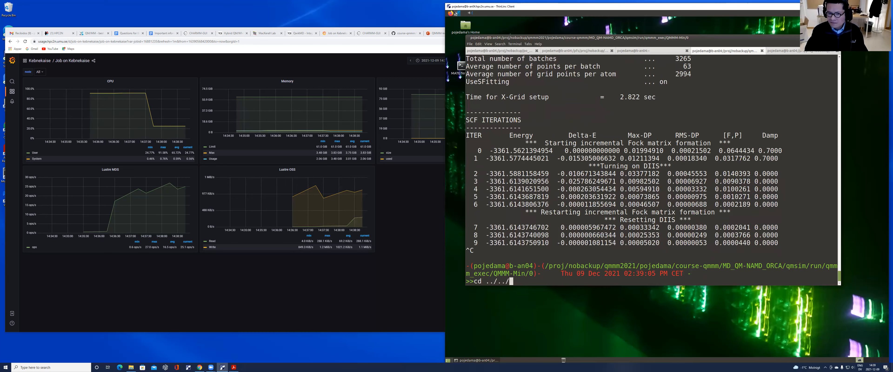
key(Return)
text(ltr)
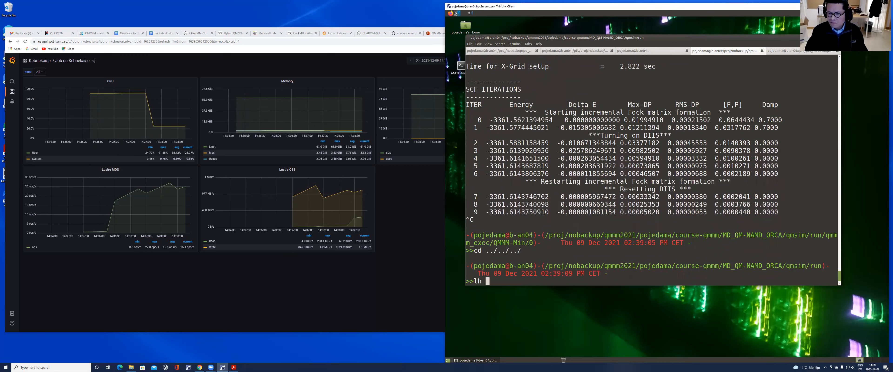
key(Return)
Follow the last 40 lines of output_minimization.dat with tail -fn40
text(tail)
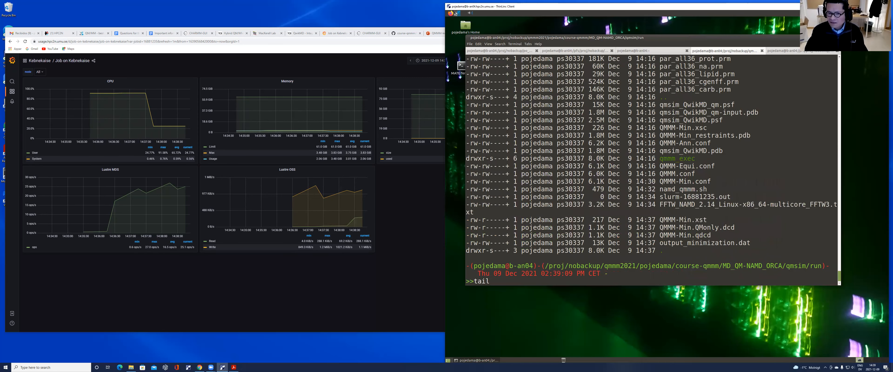
text( -fn40)
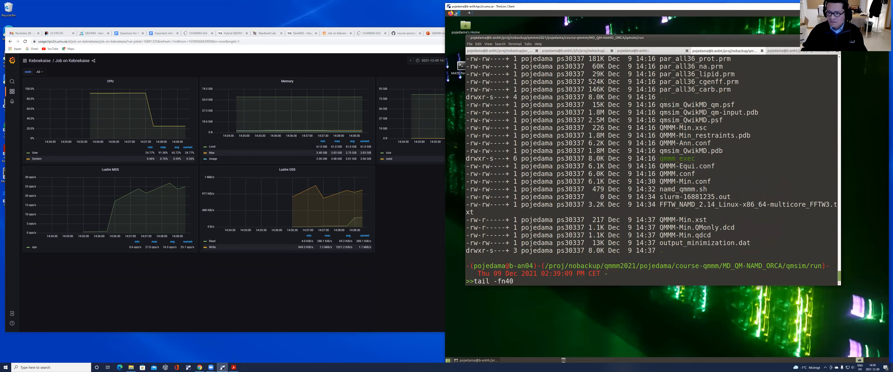
double_click(706, 242)
middle_click(706, 242)
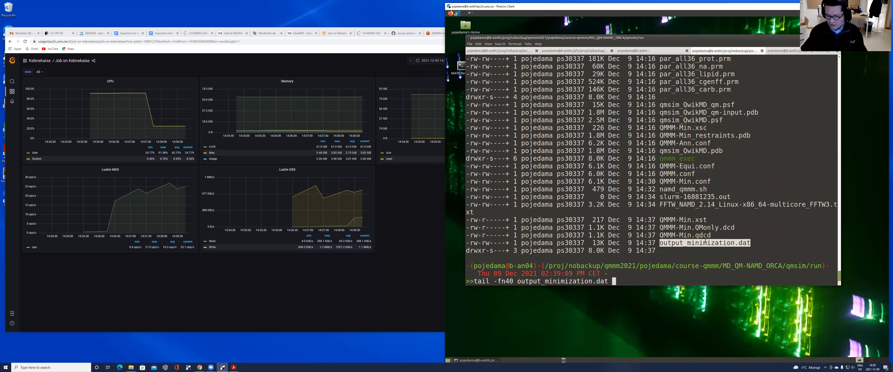
key(Return)
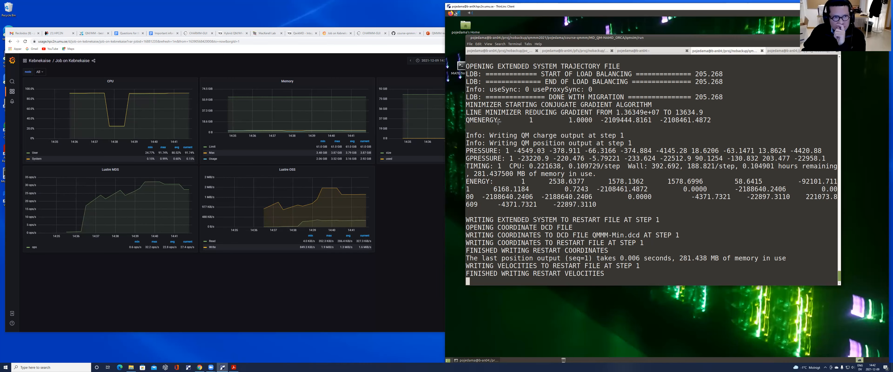
Switch to the browser and look through the course instructions and important-information document, ending on the shared course questions document
click(405, 33)
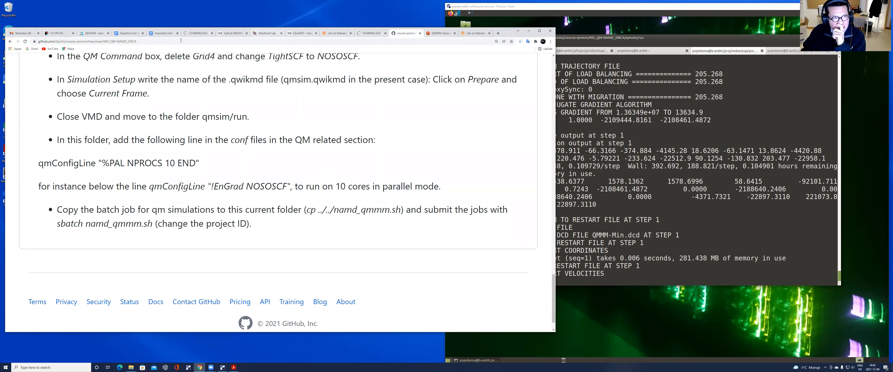
click(160, 34)
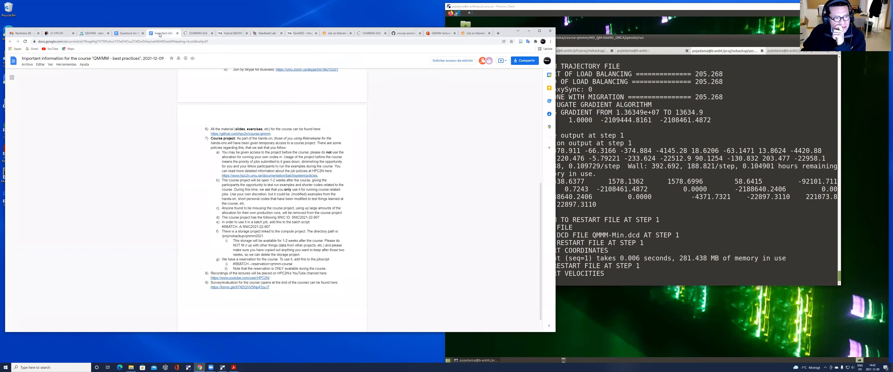
click(133, 33)
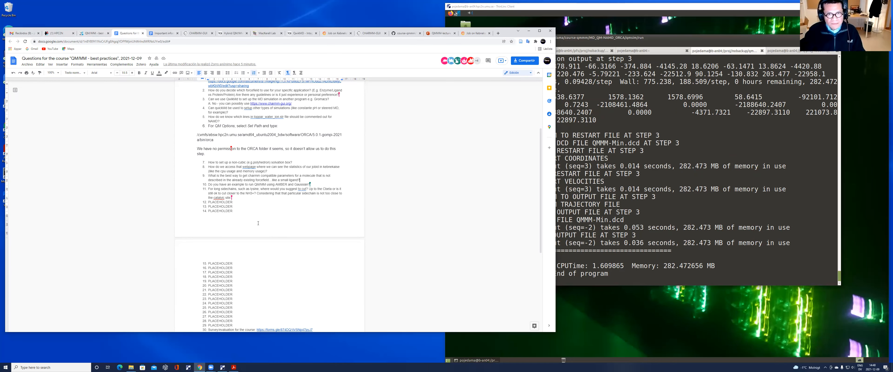
Return to the terminal, stop following the minimization output and open namd_qmmm.sh in vim
click(595, 242)
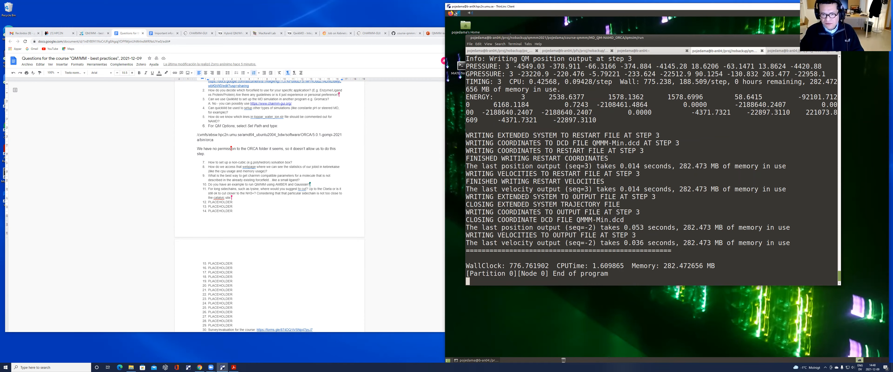
key(ctrl+c)
text(vim namd_qmmm.sh)
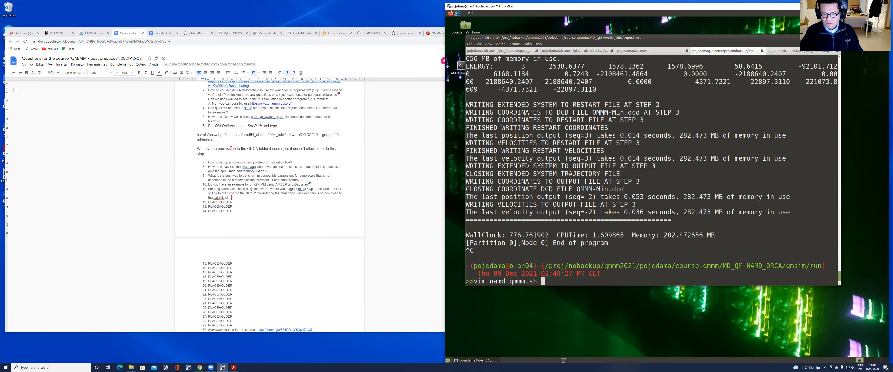
key(Return)
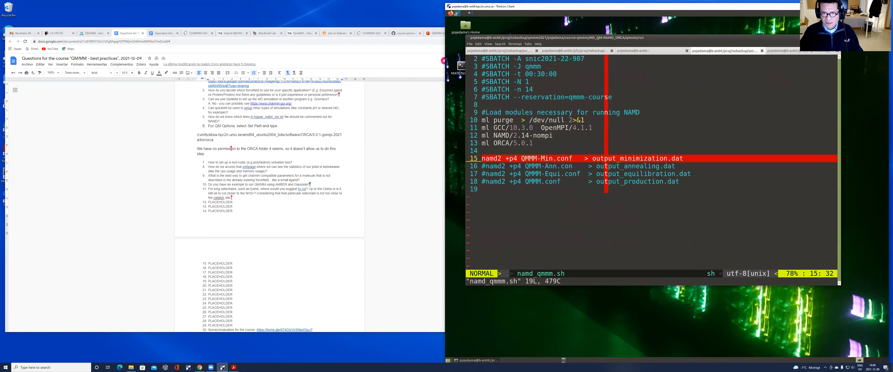
Examine the #SBATCH --reservation=qmmm-course line of the batch script, and quit vim with :q
key(Up)
key(Up)
key(Up)
key(Up)
key(Up)
key(Up)
key(Up)
key(Up)
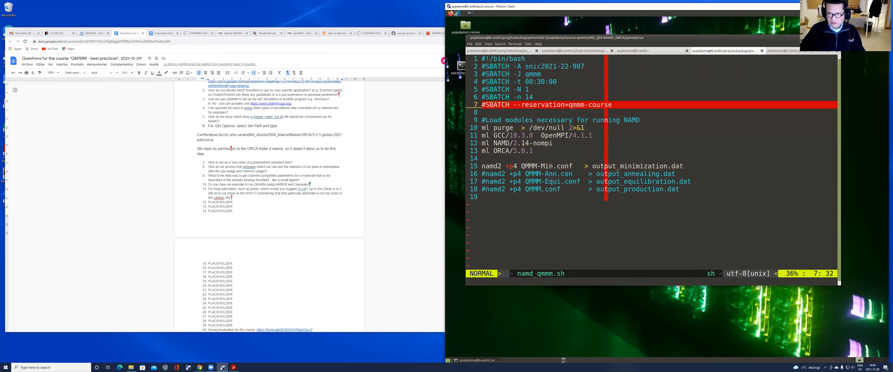
key(Left)
key(Left)
key(Left)
key(Left)
key(Left)
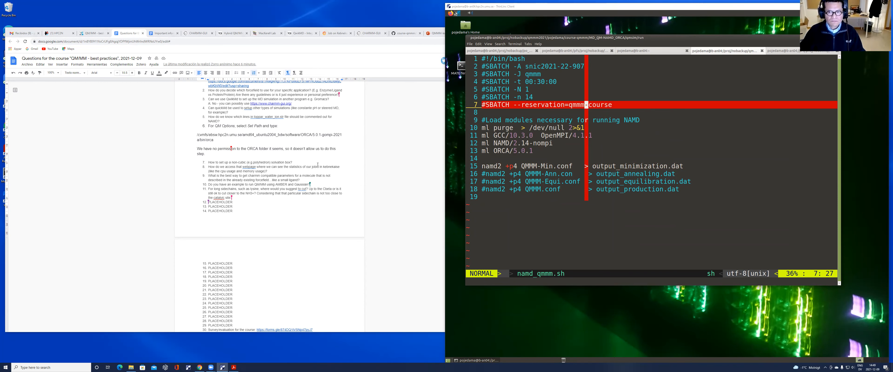
drag(491, 37, 487, 38)
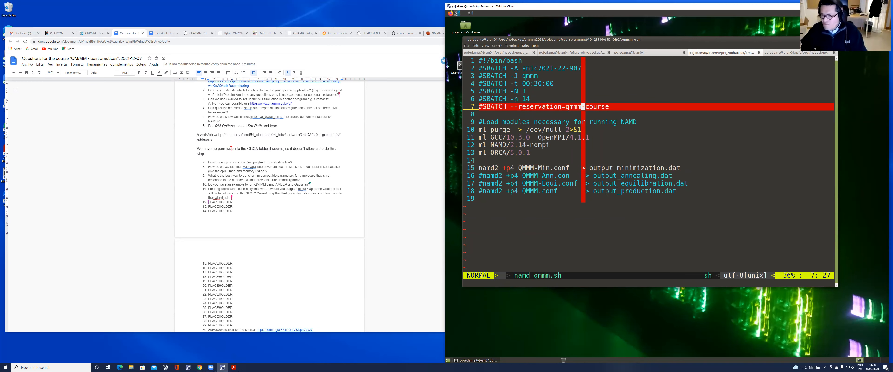
text(:q)
key(Return)
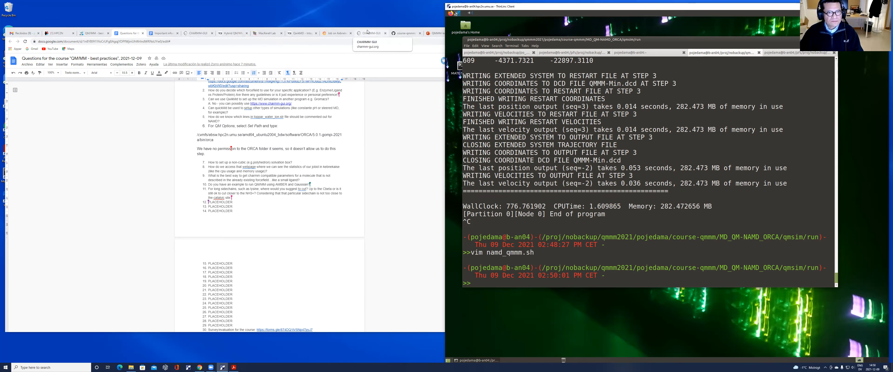
Check the job's resource usage graphs on the Kebnekaise dashboard in the browser, and return to the terminal
click(404, 33)
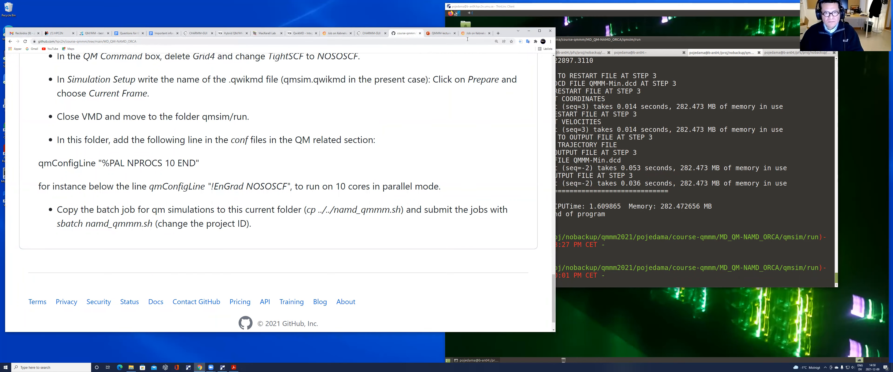
click(473, 33)
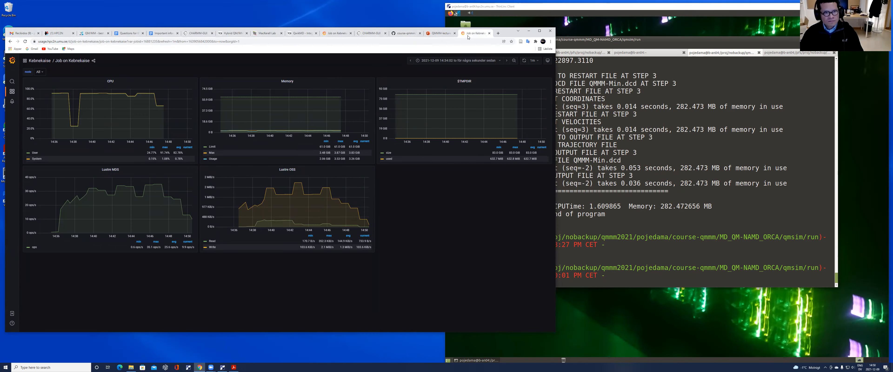
key(alt+Tab)
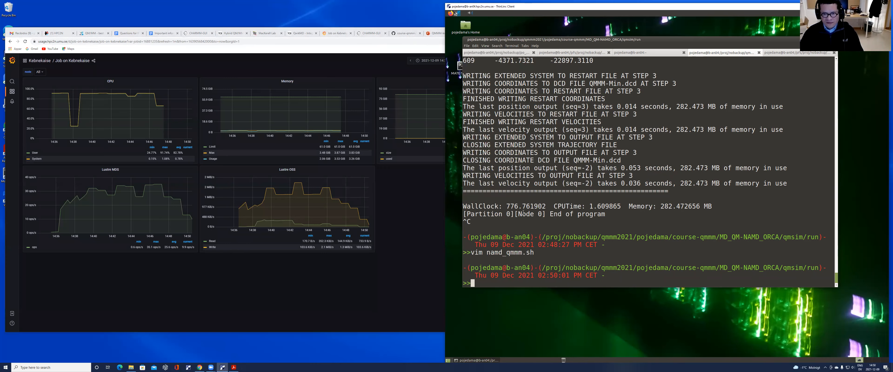
Review the final energy, timing and restart-file lines of the finished minimization output in the terminal
scroll(538, 235, up, 4)
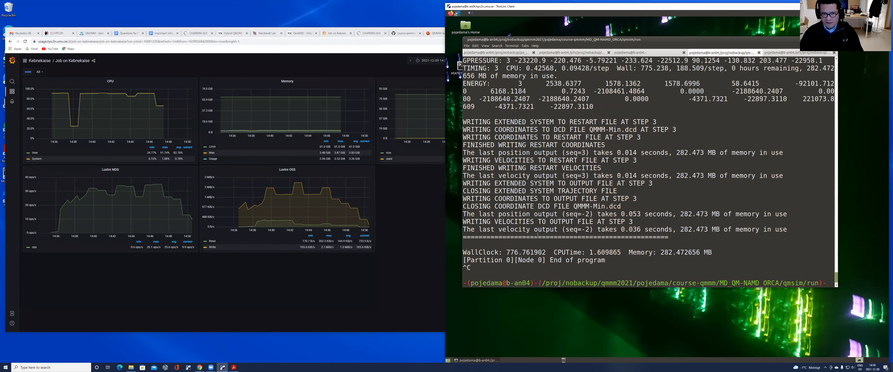
scroll(534, 236, down, 4)
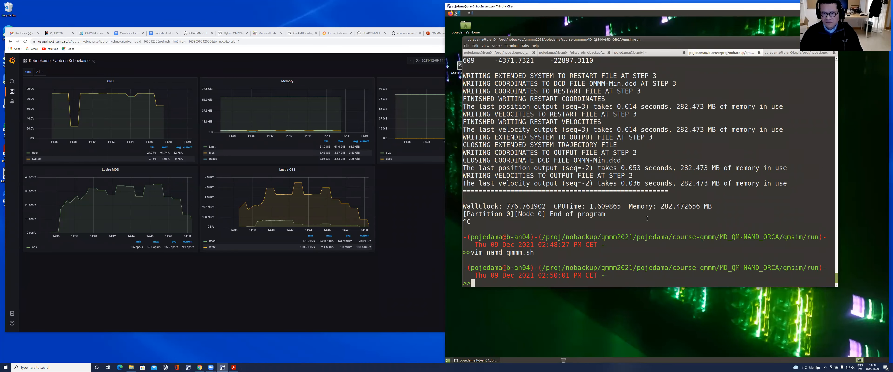
scroll(659, 212, up, 5)
scroll(676, 202, down, 5)
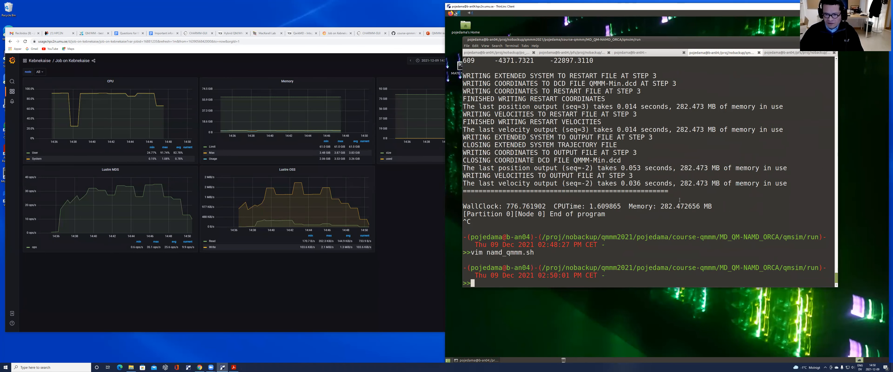
List the run directory with ls, enter qmmm_exec/ and list its subfolders with lh
text(ls)
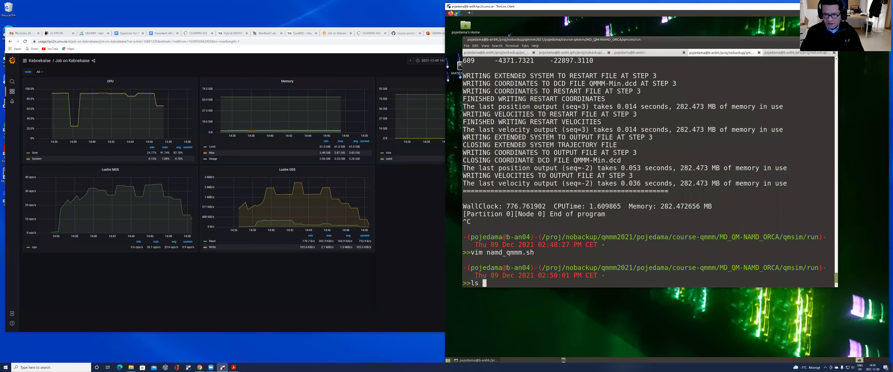
key(Return)
text(cd qmmm)
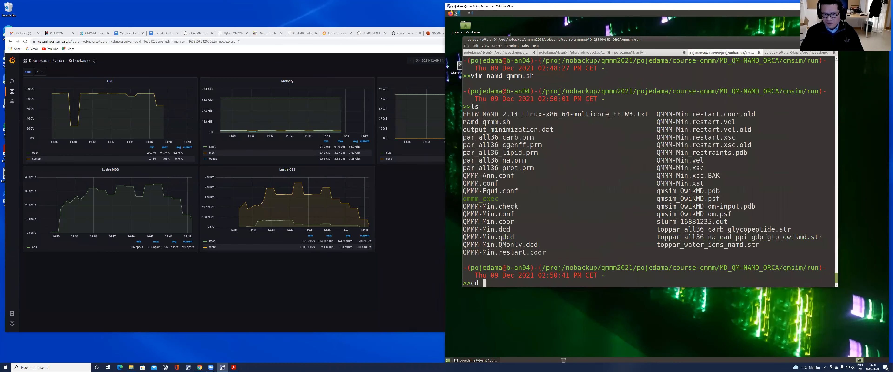
text(_exec/)
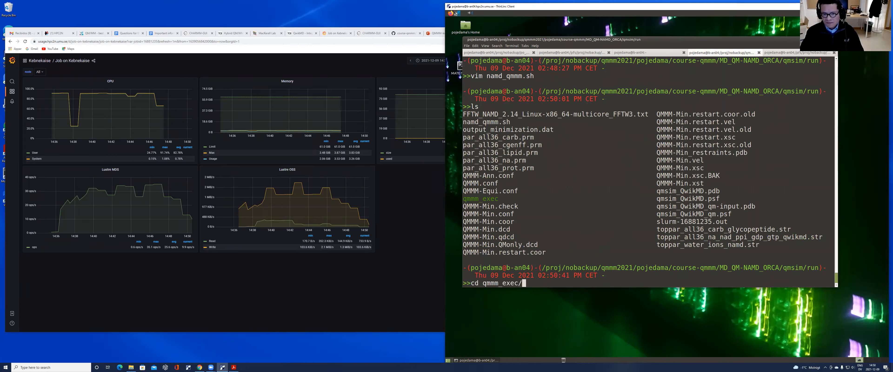
key(Return)
text(lh)
key(Return)
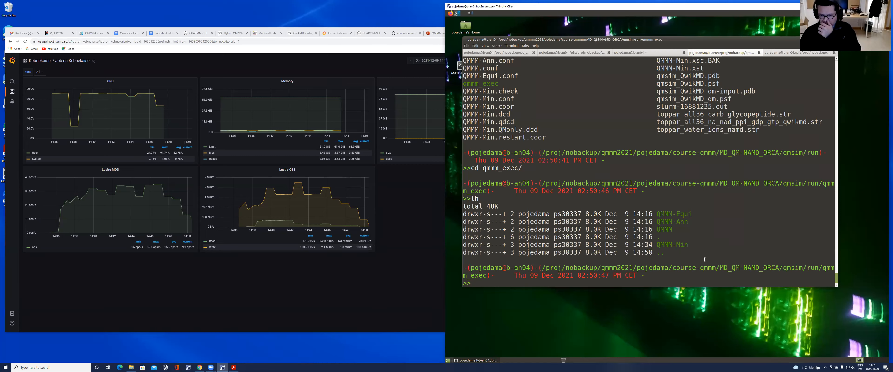
Highlight the QMMM-Min folder and then the QMMM-Equi, QMMM-Ann and QMMM folders in the listing, and clear the selection
drag(670, 245, 688, 245)
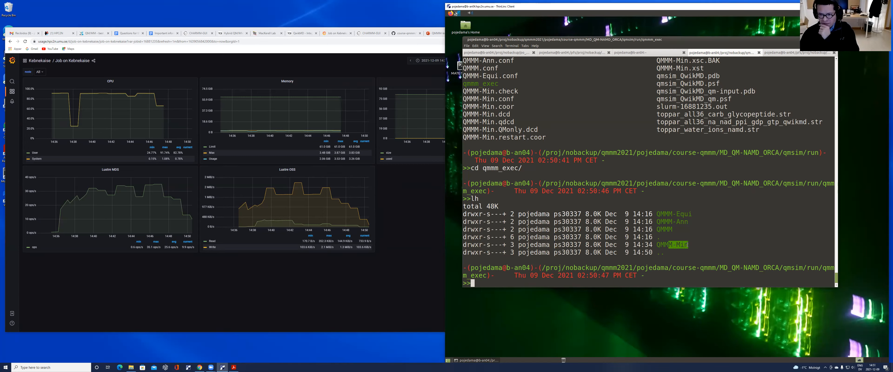
drag(686, 232, 646, 215)
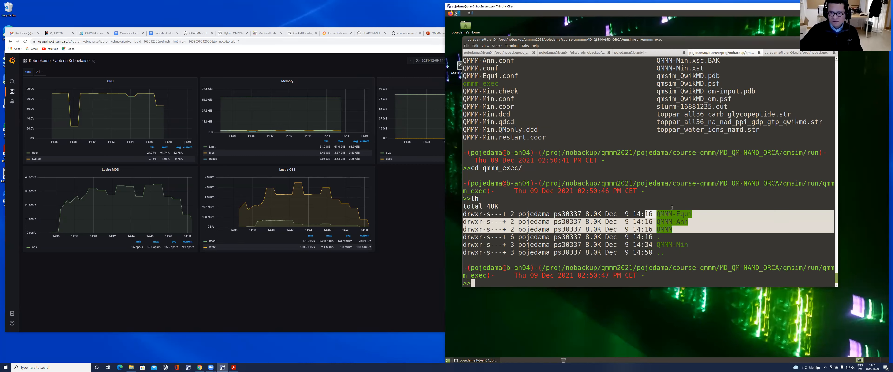
click(672, 208)
Go up four directory levels to course-qmmm with cd ../ and list its contents with ls
text(cd ../)
key(Return)
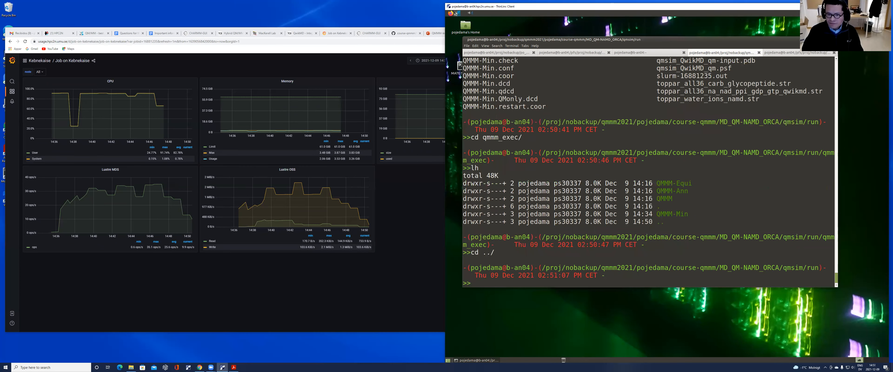
text(cd ../)
key(Return)
text(cd ../)
key(Return)
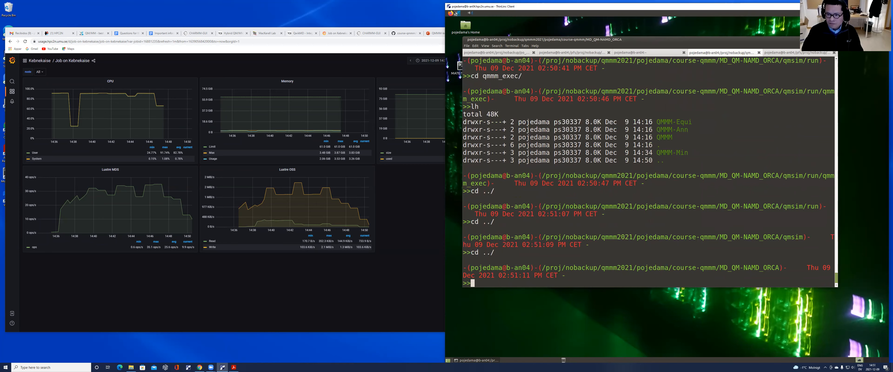
text(cd ../)
key(Return)
text(ls)
key(Return)
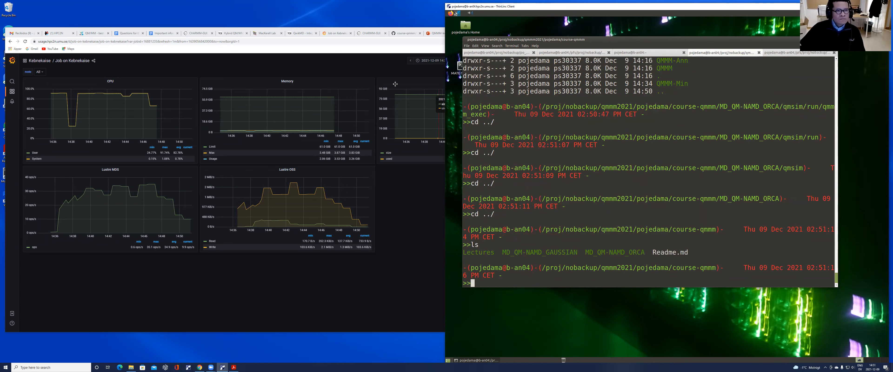
Review the GitHub course instructions on the QM/MM protocol, QM regions and QM options
click(411, 34)
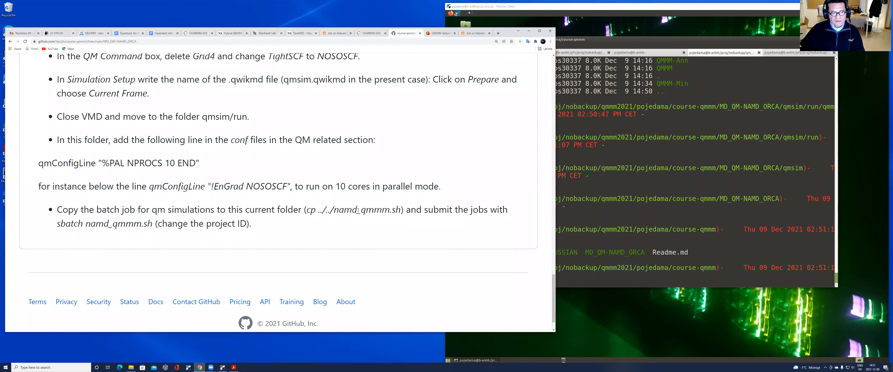
scroll(359, 211, up, 3)
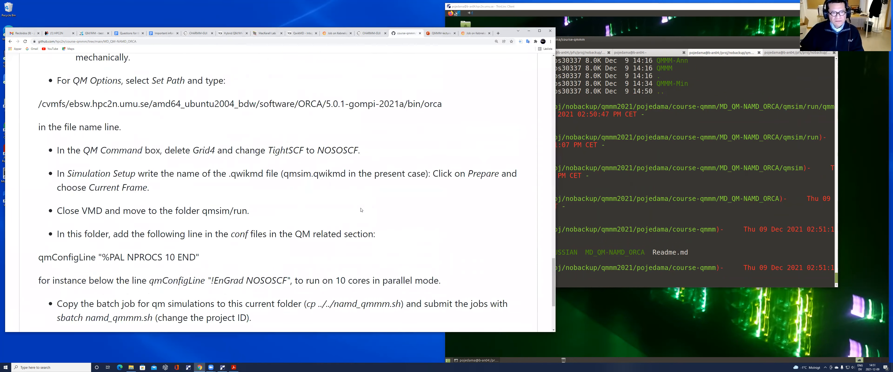
scroll(361, 210, up, 1)
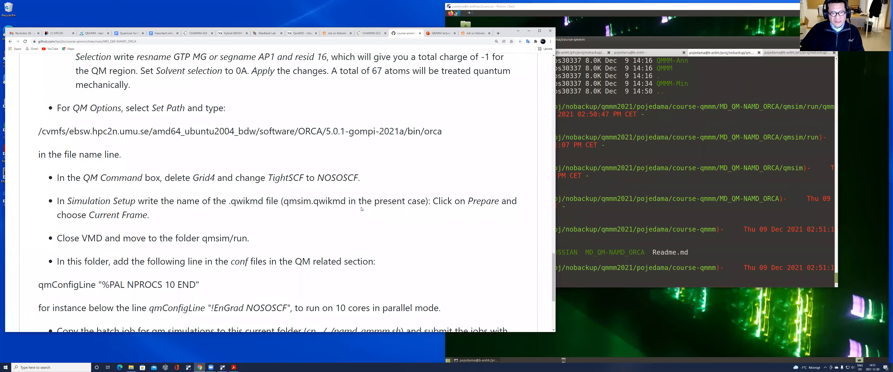
scroll(362, 209, up, 1)
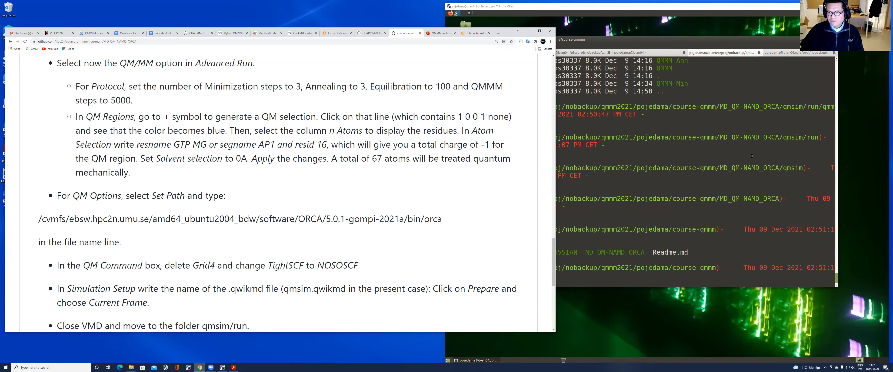
Switch to the terminal session in shikimate_windows and run ./display.sh to load the path structures in VMD
click(735, 149)
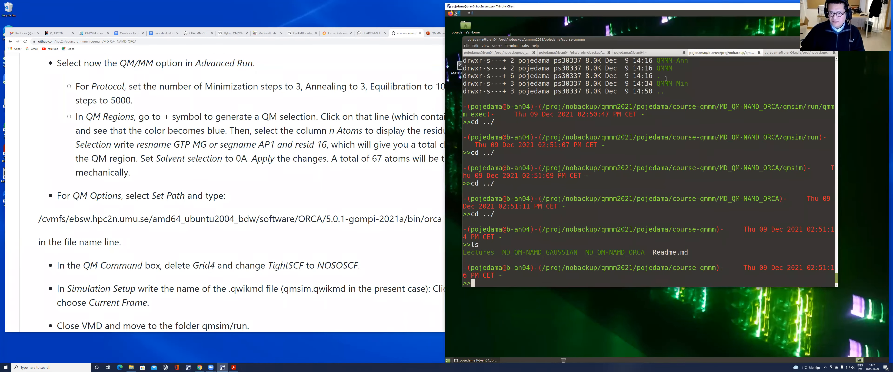
click(514, 54)
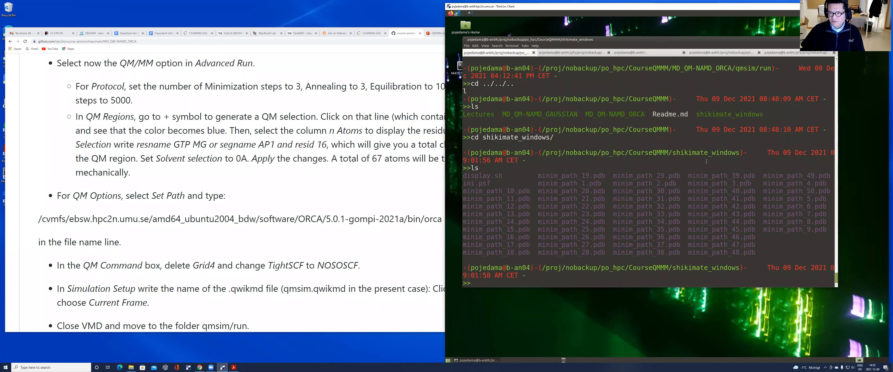
text(./dis)
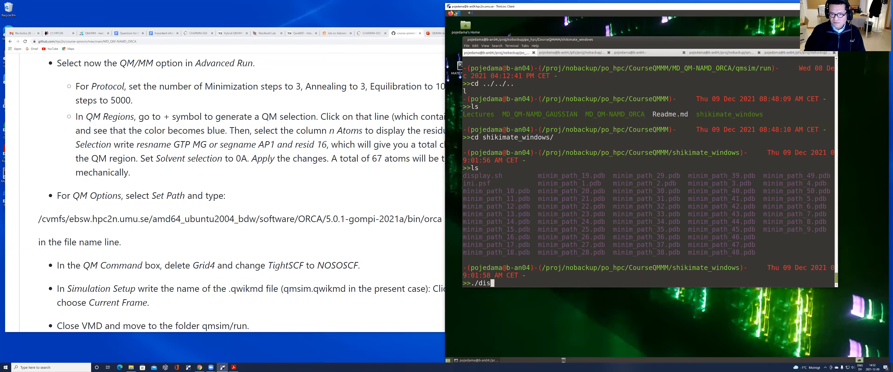
text(play.sh)
key(Return)
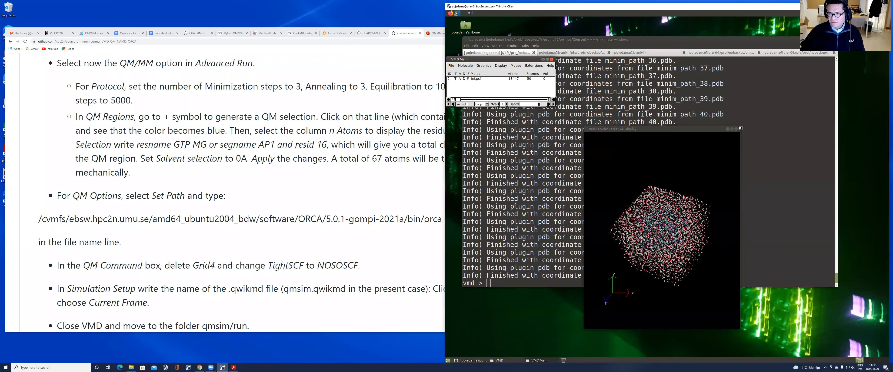
Enlarge the OpenGL display of the loaded structure and switch its projection to orthographic
drag(796, 48, 808, 21)
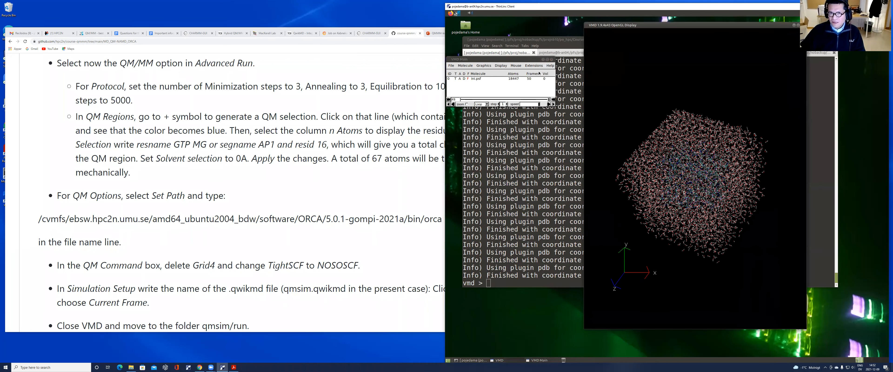
click(501, 65)
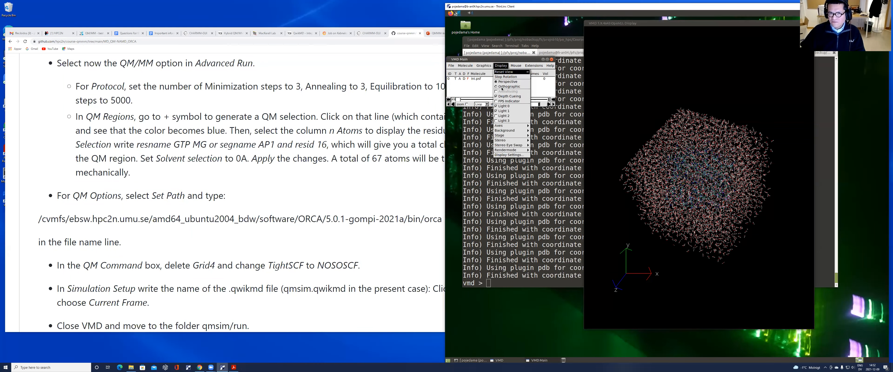
click(503, 86)
Restrict the molecule's graphical representation to the atom selection resname S3P ADP MG
click(485, 66)
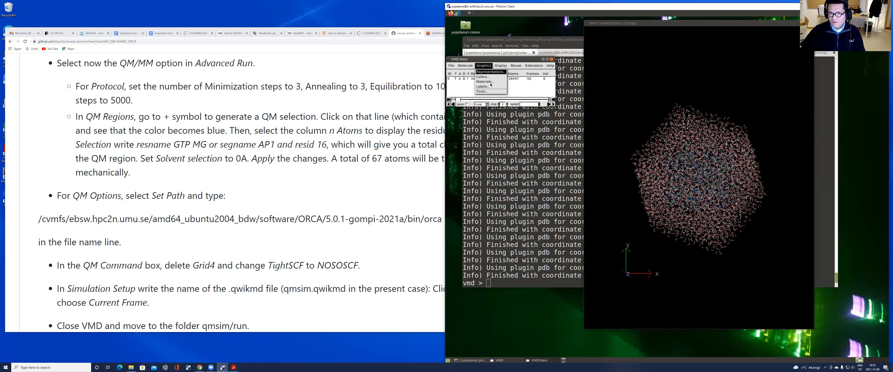
click(489, 72)
key(BackSpace)
key(BackSpace)
key(BackSpace)
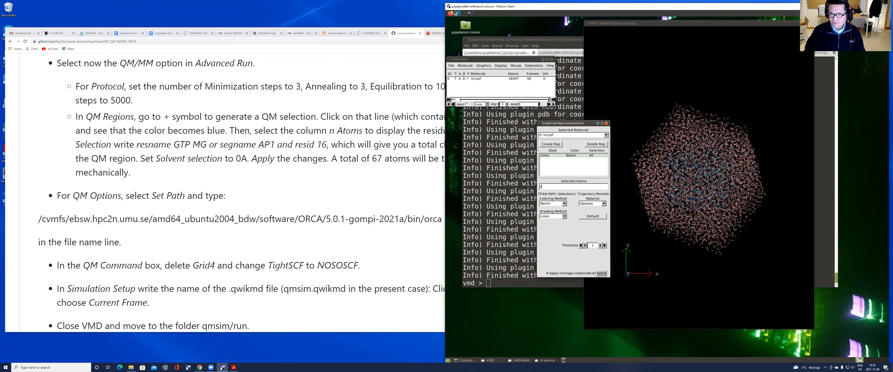
text(resname)
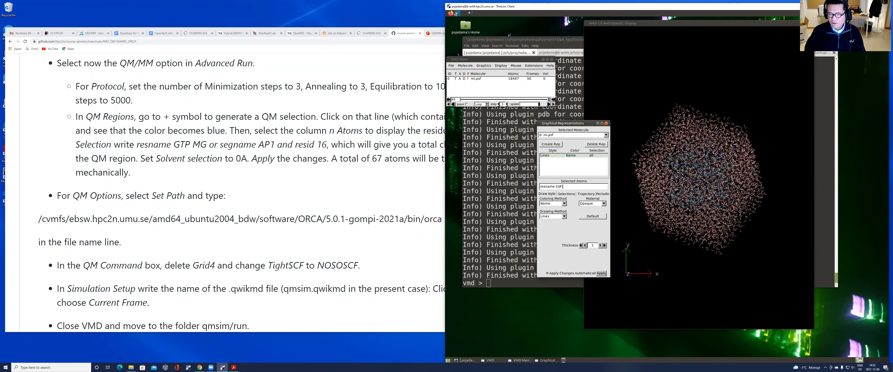
text(S3P ADP MG)
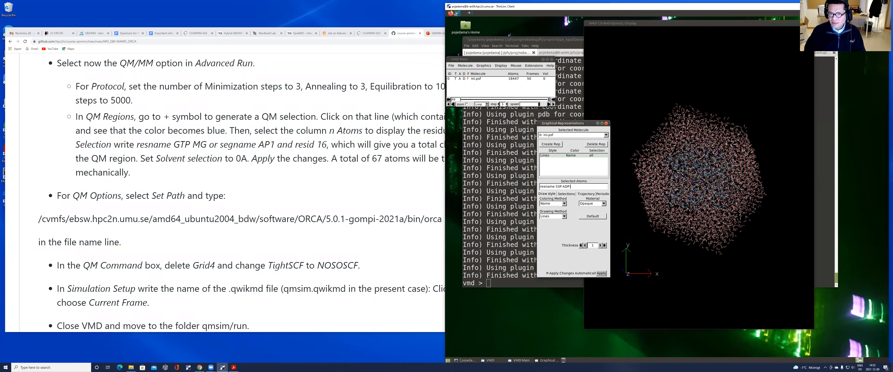
key(Return)
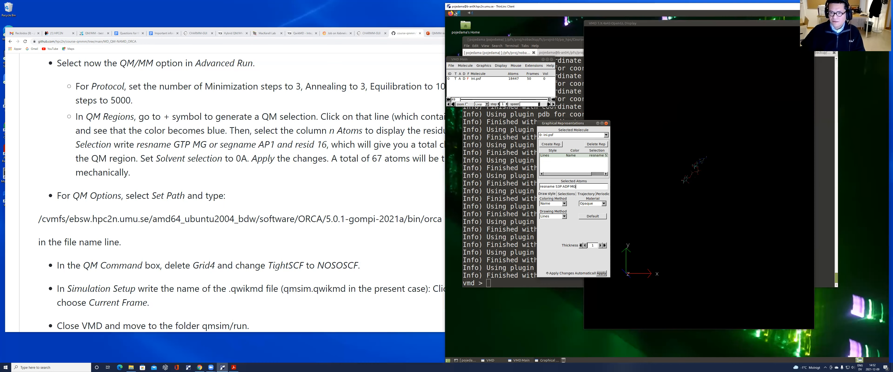
Move the representations window clear of the 3D display and draw the S3P, ADP and MG residues as Licorice
drag(562, 123, 483, 129)
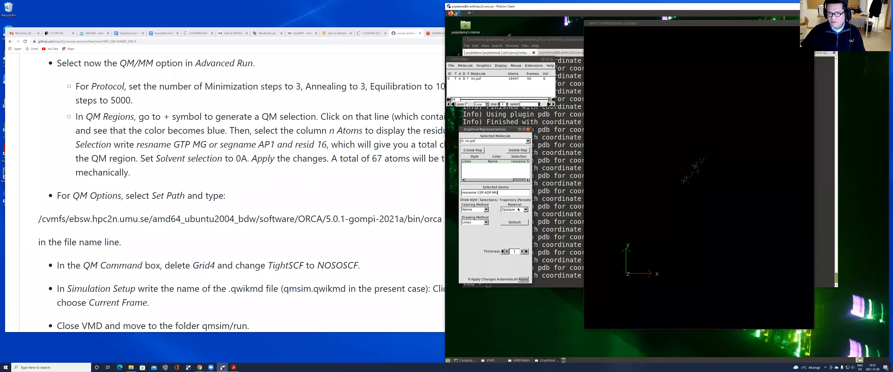
click(486, 223)
click(478, 257)
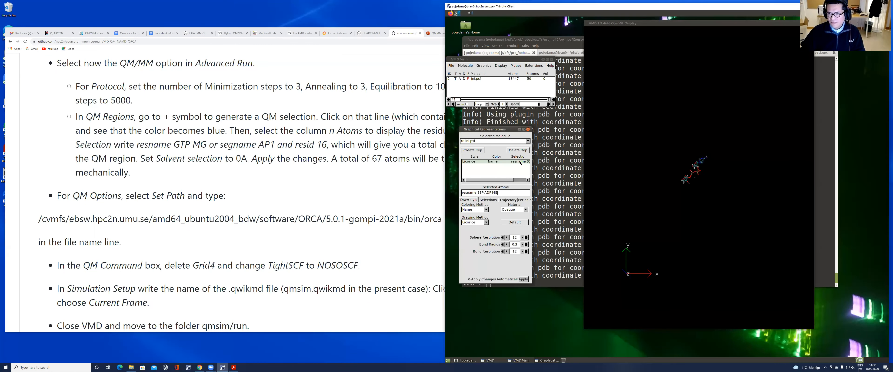
Add a second representation for the selection protein and draw it as NewCartoon
click(481, 150)
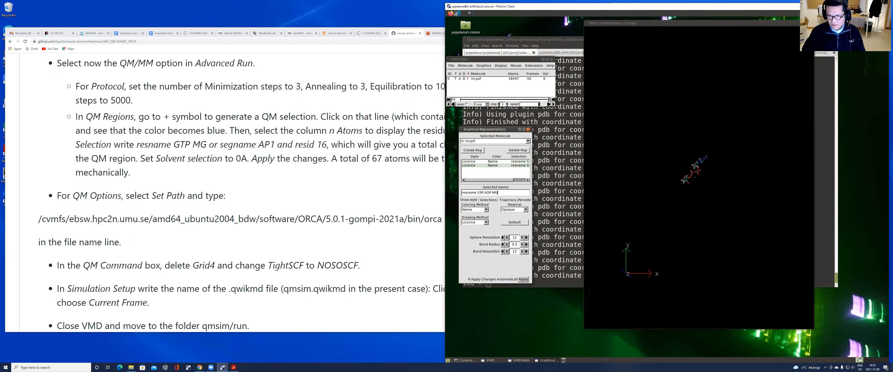
key(BackSpace)
key(BackSpace)
key(BackSpace)
key(BackSpace)
key(BackSpace)
key(BackSpace)
key(BackSpace)
key(BackSpace)
key(BackSpace)
key(BackSpace)
key(BackSpace)
key(BackSpace)
key(BackSpace)
key(BackSpace)
key(BackSpace)
key(BackSpace)
key(BackSpace)
text(protein)
key(Return)
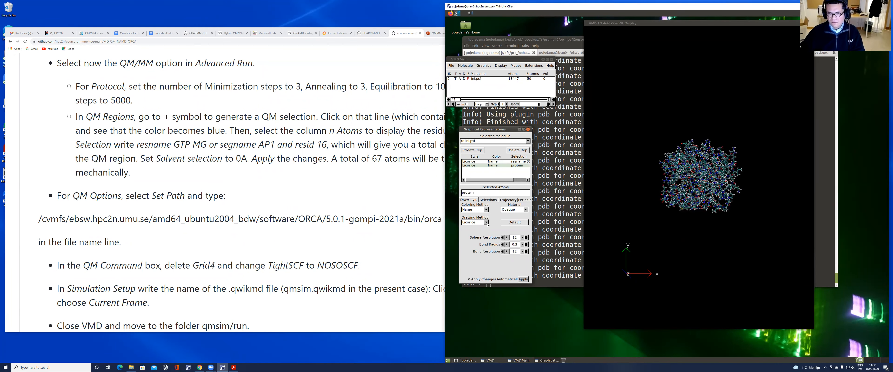
click(487, 222)
click(480, 259)
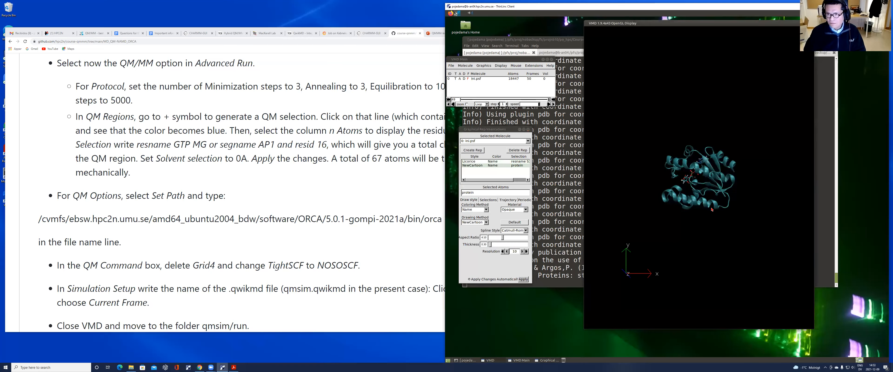
Calculate the protein's RMSD over the path frames with the RMSD Trajectory Tool and close the tool
scroll(712, 210, up, 3)
drag(711, 208, 677, 208)
drag(744, 225, 716, 247)
scroll(716, 248, up, 10)
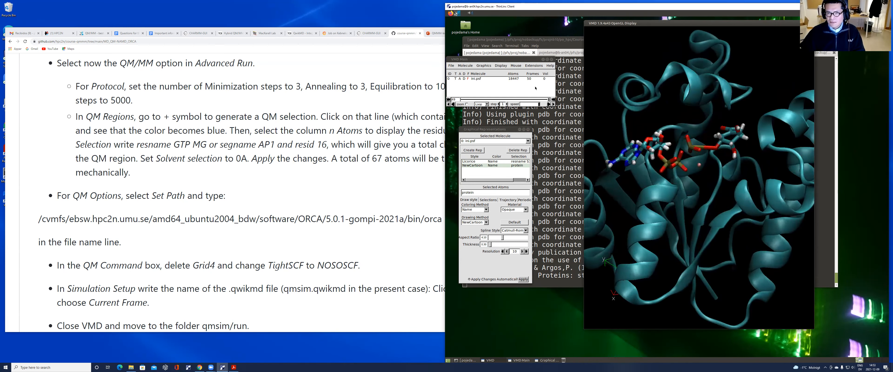
click(538, 66)
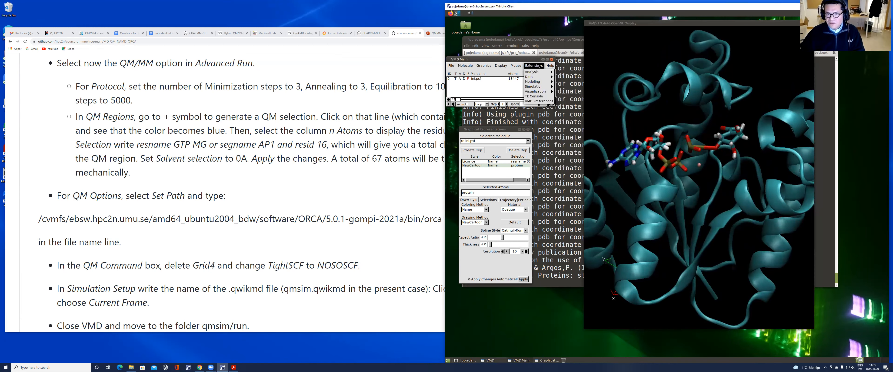
mouse_move(538, 72)
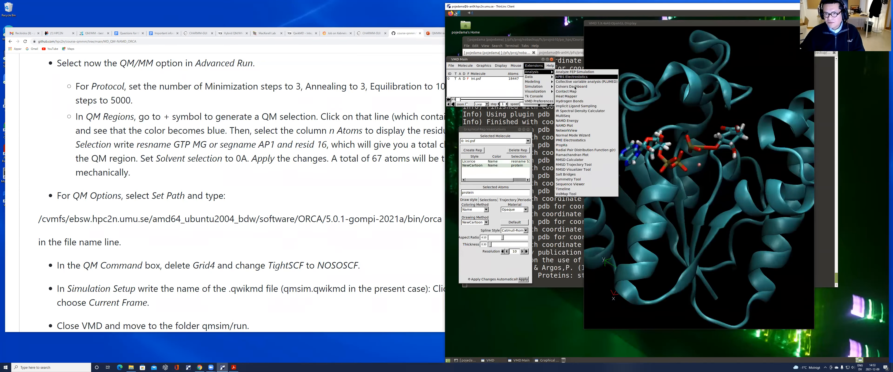
click(583, 164)
click(450, 54)
click(526, 40)
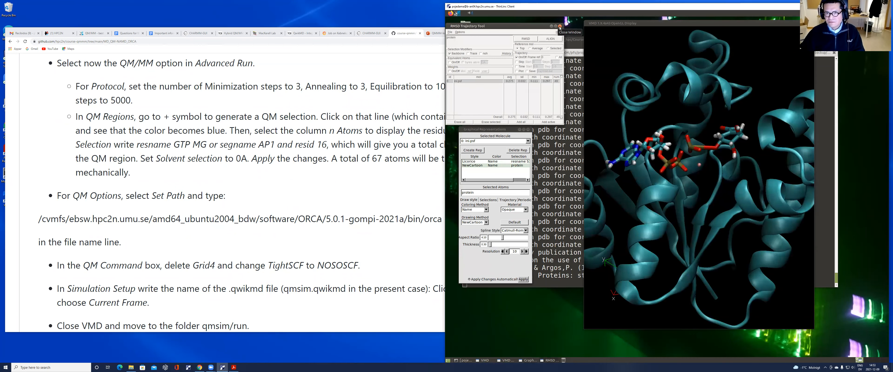
click(560, 28)
Play the path frames as an animation and examine the S3P, ADP and MG site close up from several angles
mouse_move(720, 196)
mouse_down()
mouse_move(704, 197)
mouse_move(712, 191)
mouse_move(703, 202)
mouse_up()
scroll(709, 197, up, 5)
click(549, 103)
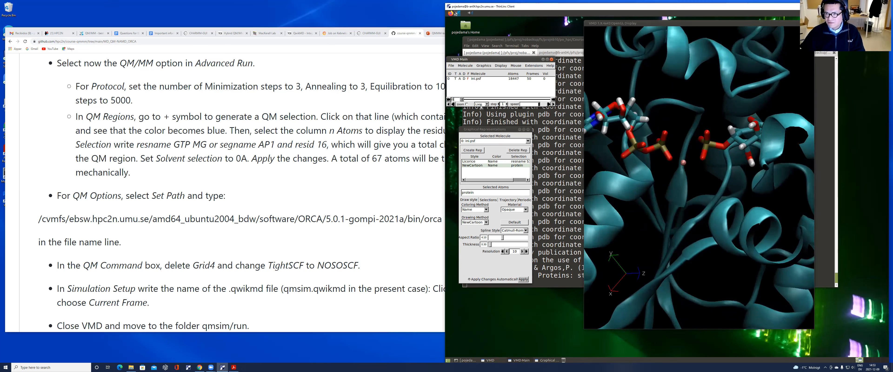
mouse_move(787, 204)
mouse_down()
mouse_move(791, 215)
mouse_move(791, 207)
mouse_up()
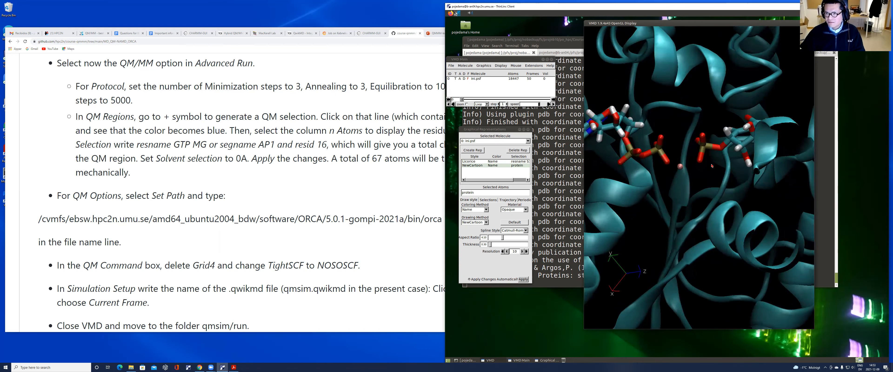
scroll(712, 166, up, 1)
drag(713, 169, 701, 168)
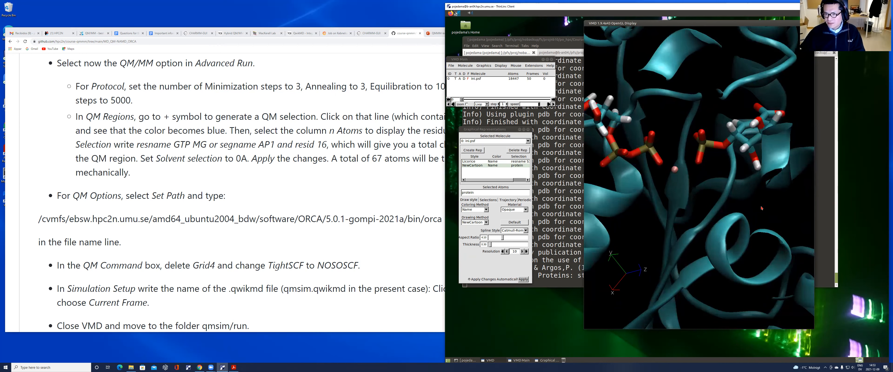
scroll(762, 208, down, 1)
drag(784, 210, 788, 210)
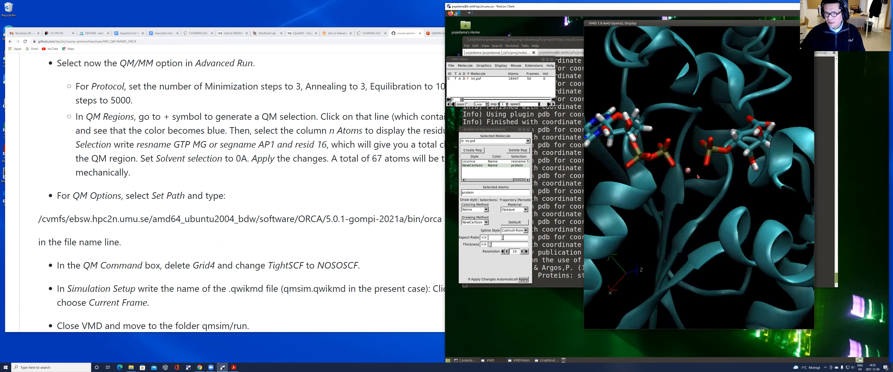
Scrub manually through the path frames to examine the phosphate transfer between the two ligands, returning to an early frame
click(462, 101)
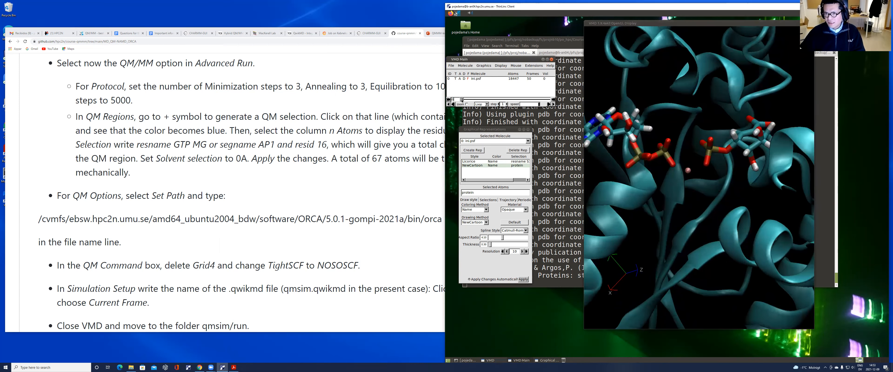
drag(463, 100, 466, 100)
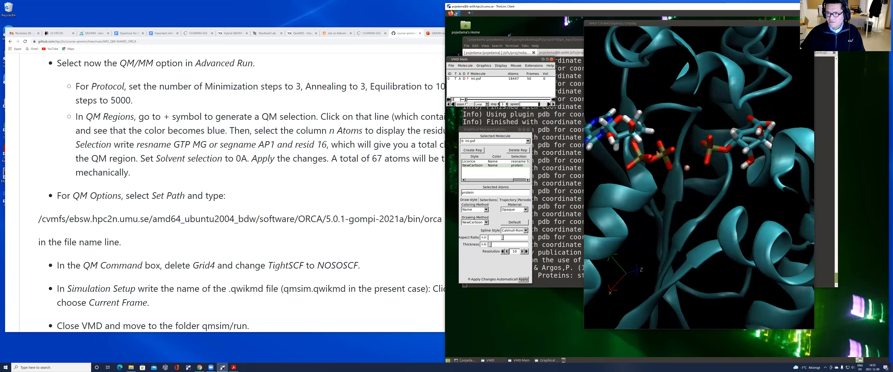
drag(467, 101, 557, 114)
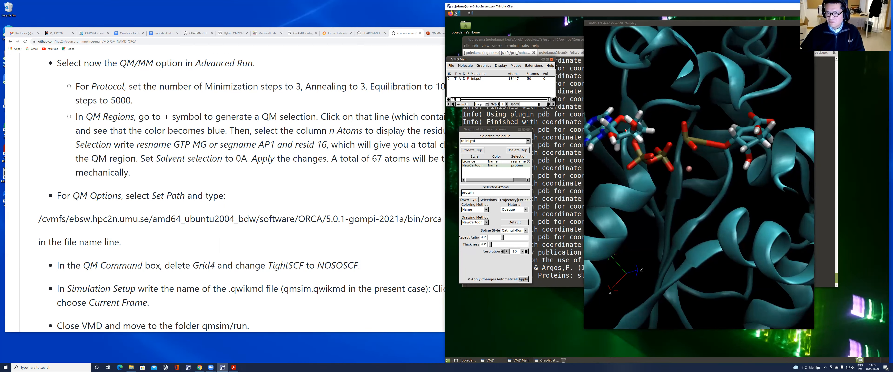
drag(667, 129, 662, 123)
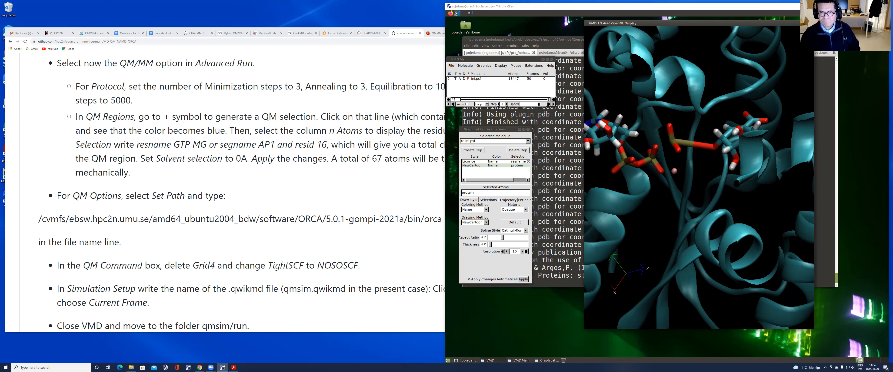
Quit VMD, confirming the exit, and switch to the terminal session showing statistics.txt
click(454, 65)
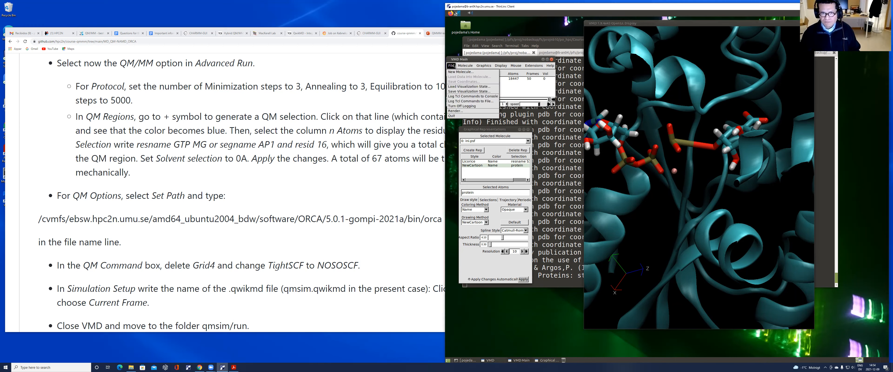
click(464, 117)
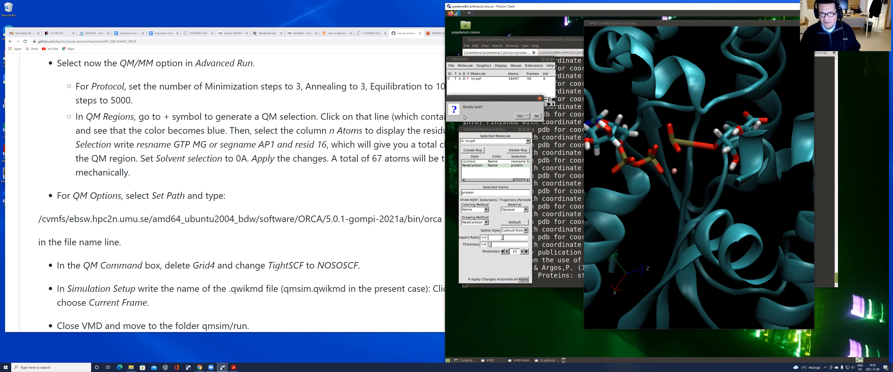
click(520, 117)
click(785, 53)
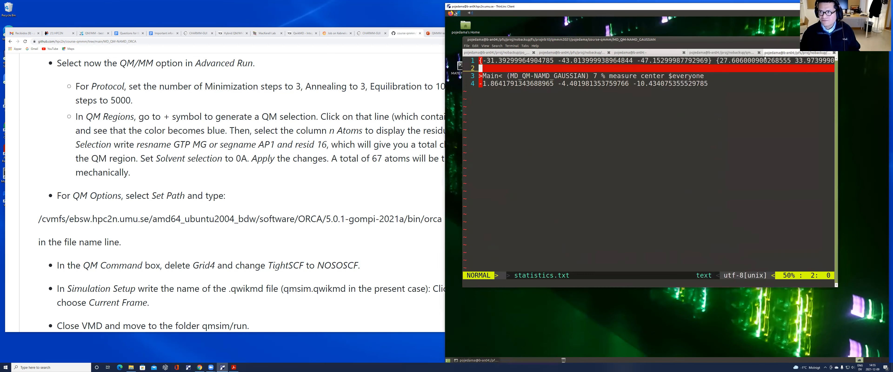